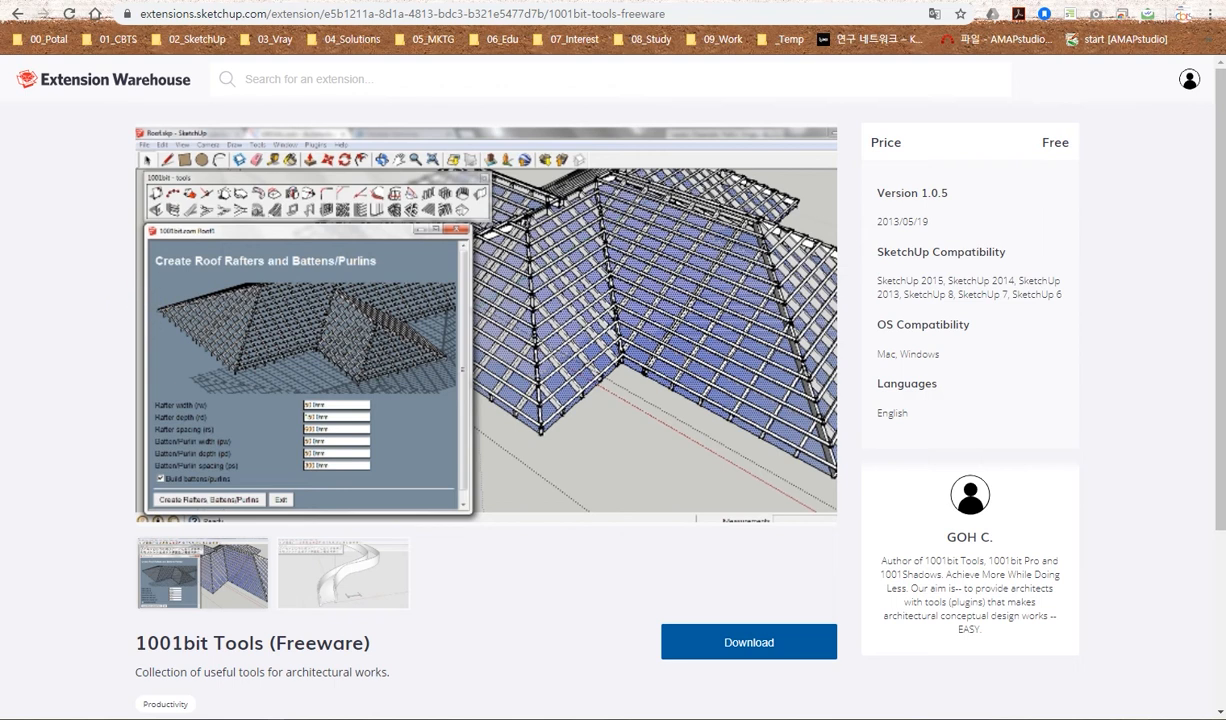
Step: Review the 1001bit Tools (Freeware) description in Extension Warehouse and follow its link to the 1001bit.com website
{"action": "left_click", "coordinate": [330, 1]}
{"action": "left_click", "coordinate": [197, 294]}
{"action": "scroll", "coordinate": [528, 550], "scroll_direction": "down", "scroll_amount": 3}
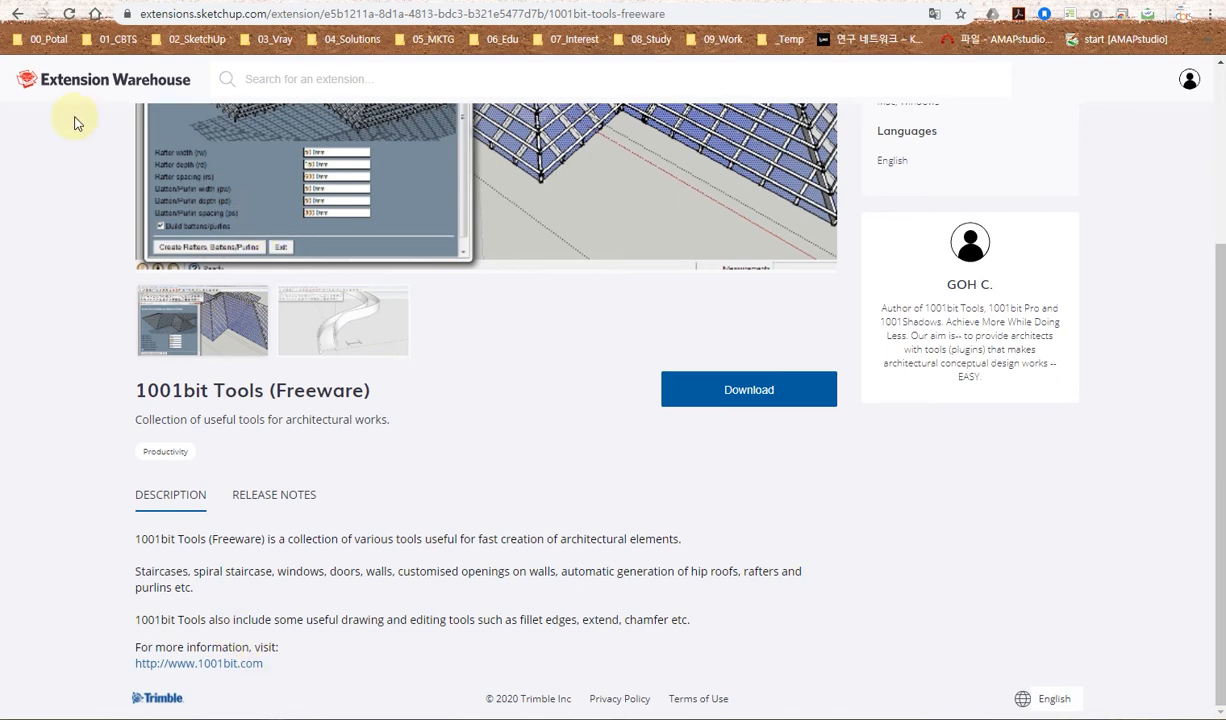
{"action": "left_click", "coordinate": [232, 665]}
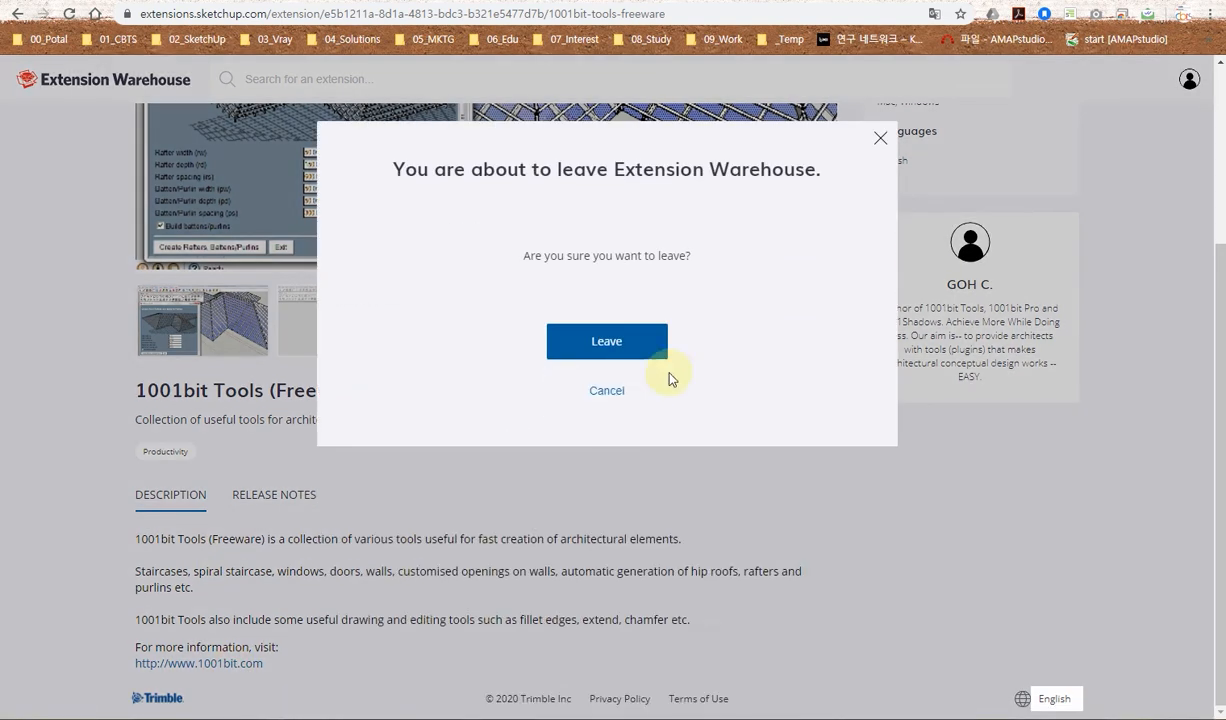
{"action": "left_click", "coordinate": [617, 347]}
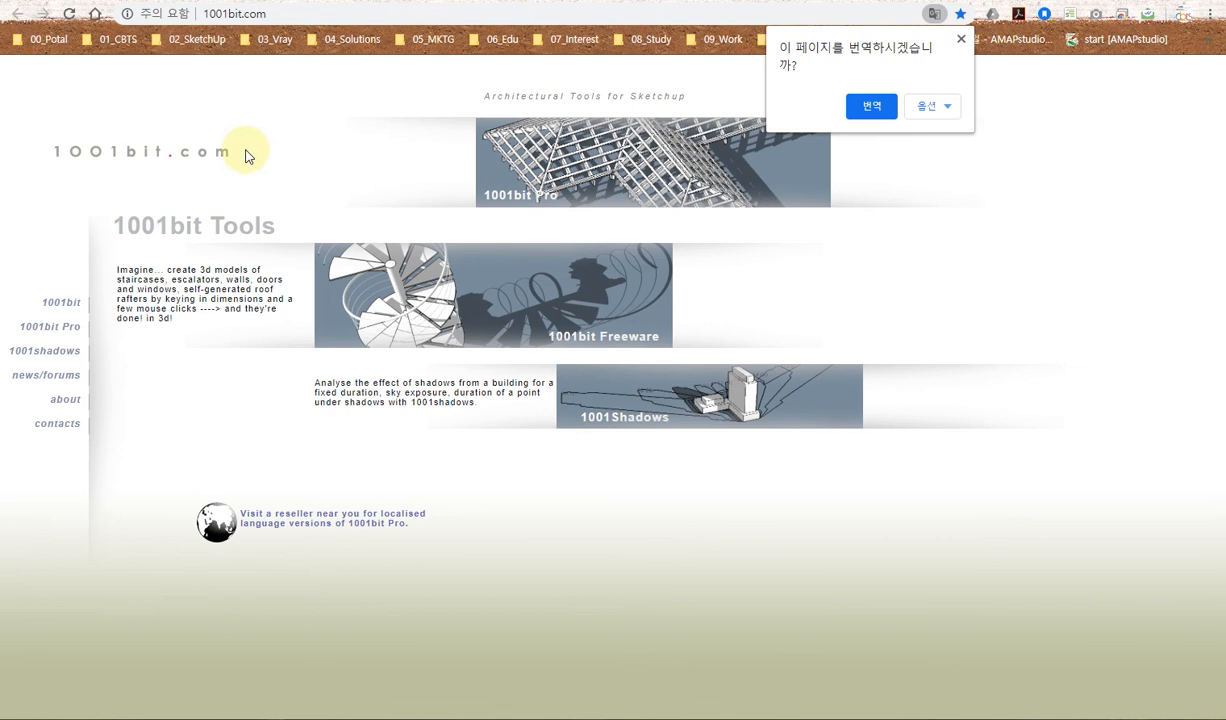
Step: Open the 1001bit Pro page, go to its installation file downloads and look through the available rbz and zip options
{"action": "left_click", "coordinate": [70, 338]}
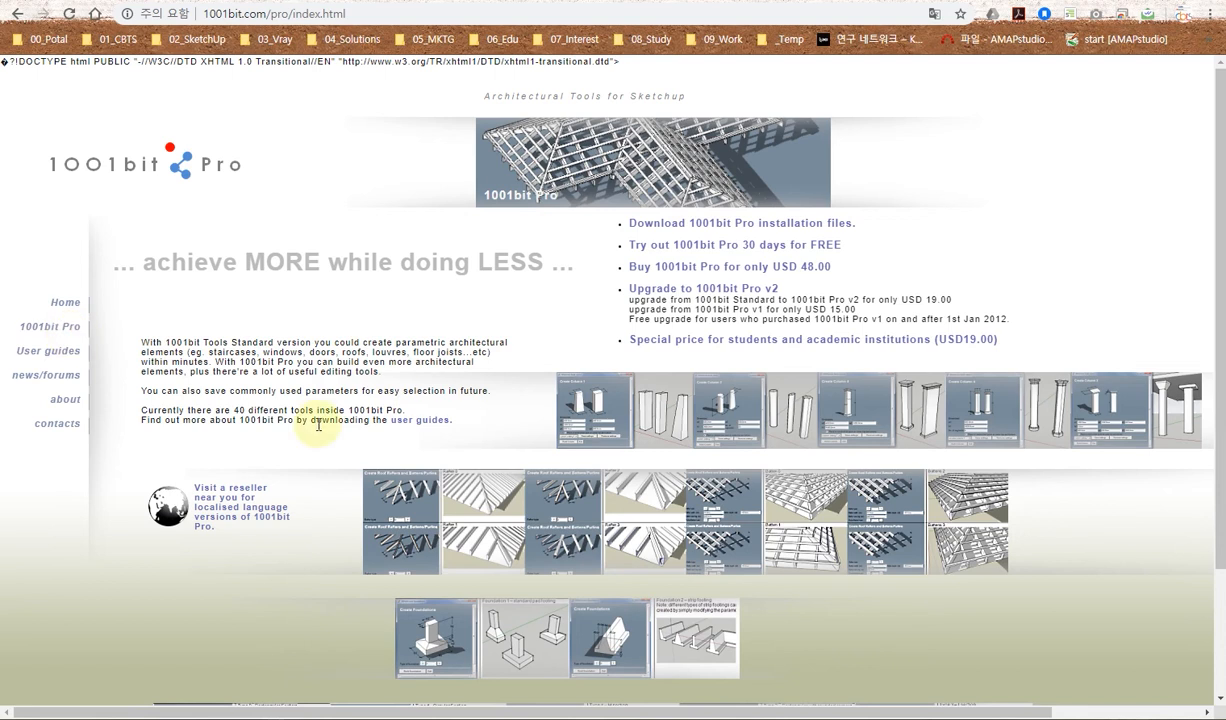
{"action": "left_click", "coordinate": [739, 229]}
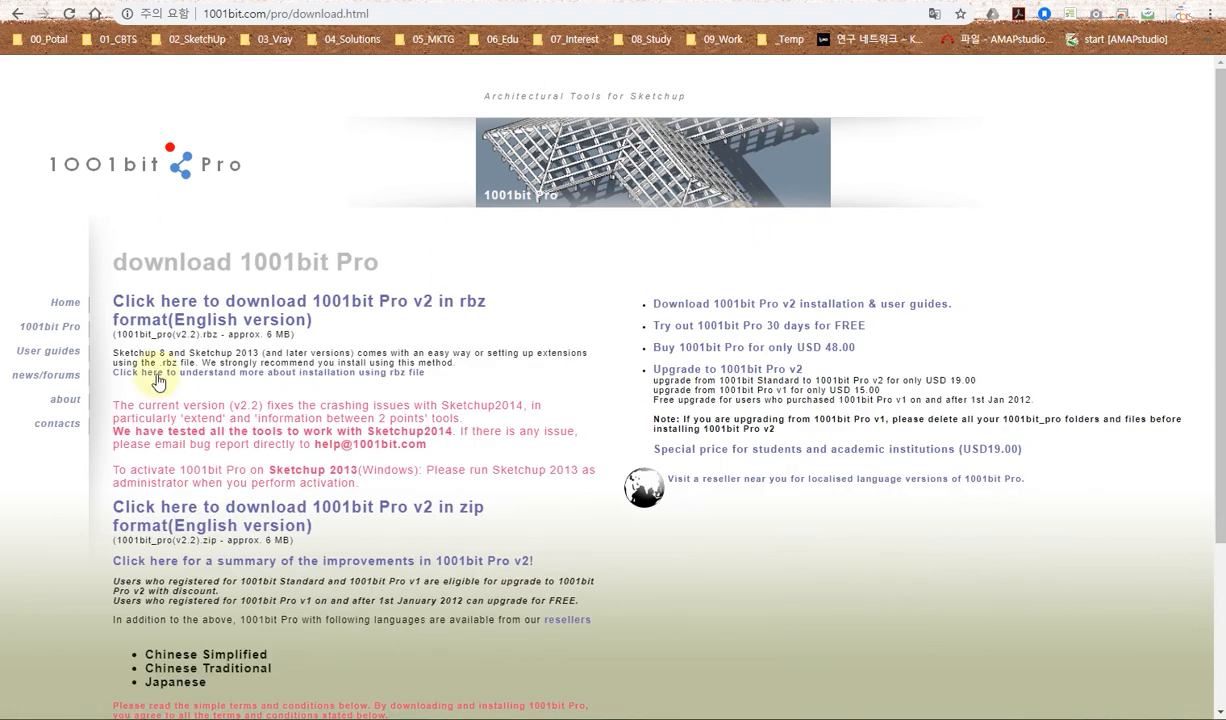
{"action": "scroll", "coordinate": [530, 388], "scroll_direction": "down", "scroll_amount": 2}
{"action": "scroll", "coordinate": [535, 391], "scroll_direction": "up", "scroll_amount": 2}
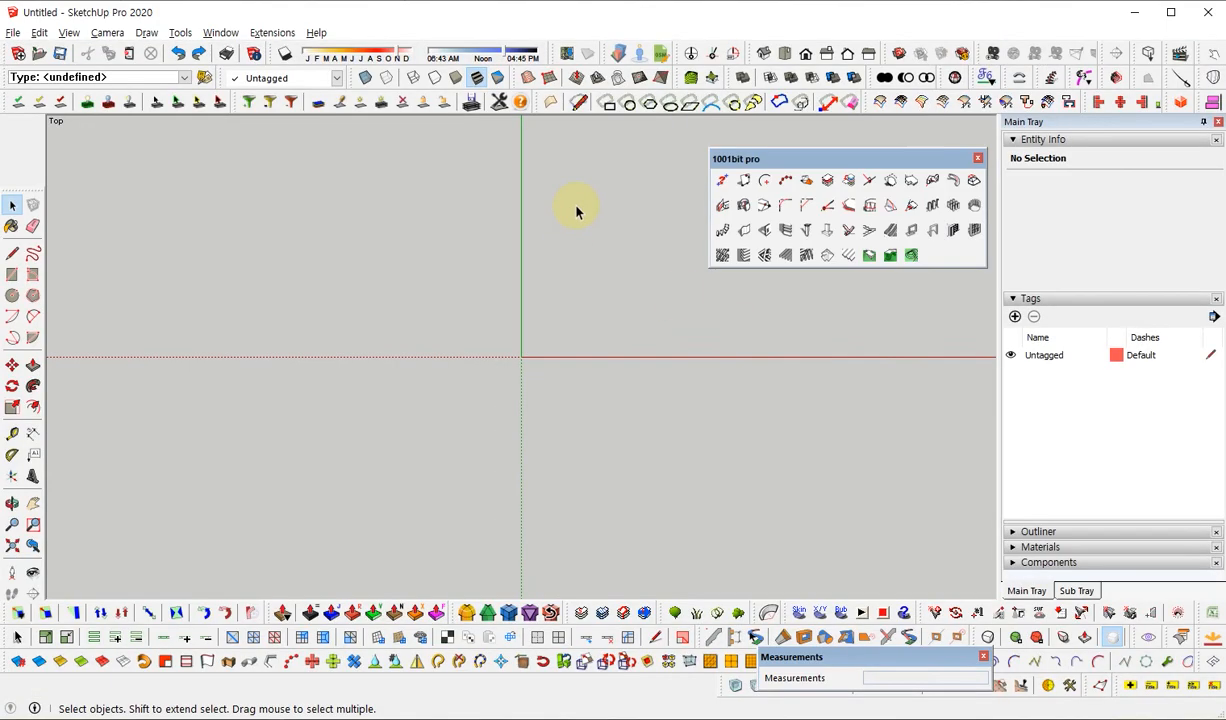
Step: Switch to SketchUp, search the Extension Warehouse for "1001" and open the 1001bit Tools (Freeware) listing
{"action": "left_click", "coordinate": [964, 54]}
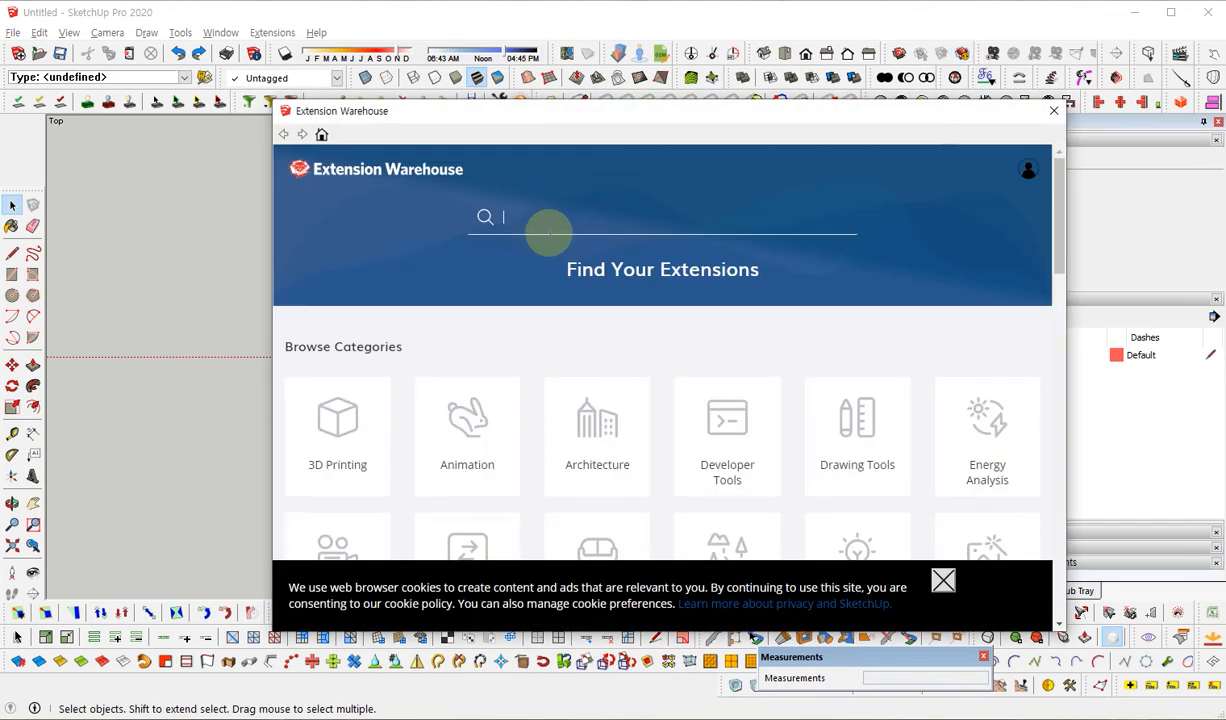
{"action": "type", "text": "1001"}
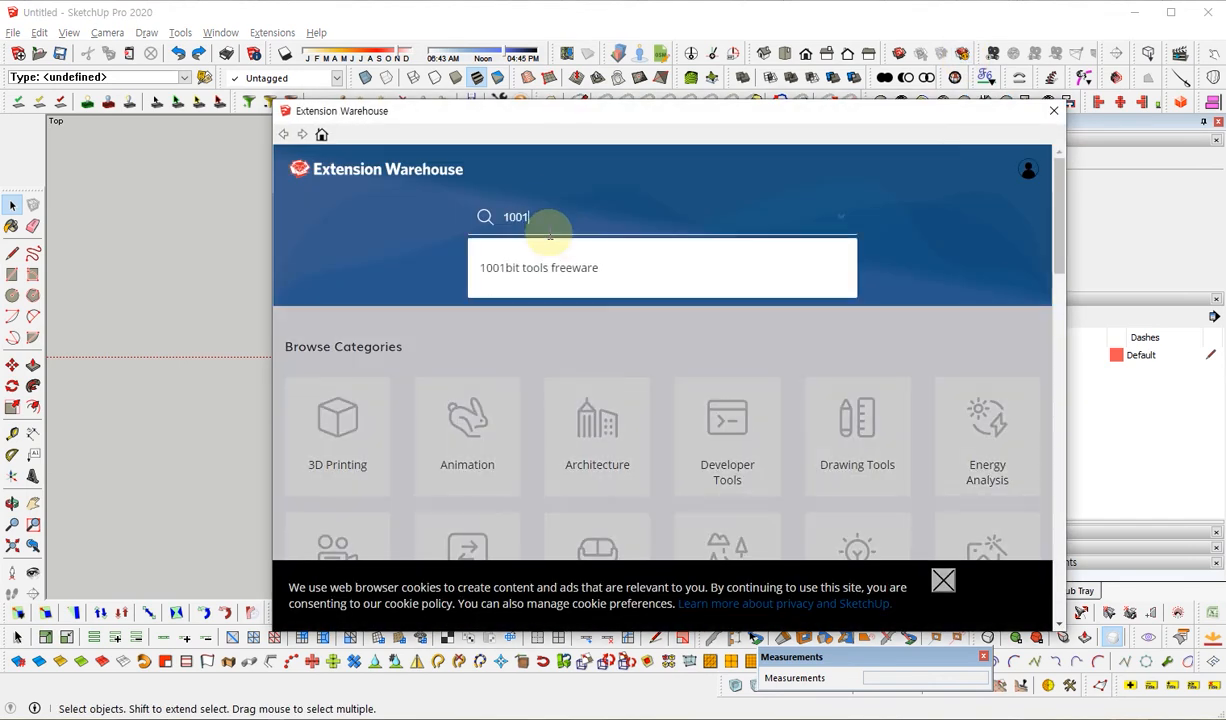
{"action": "left_click", "coordinate": [547, 266]}
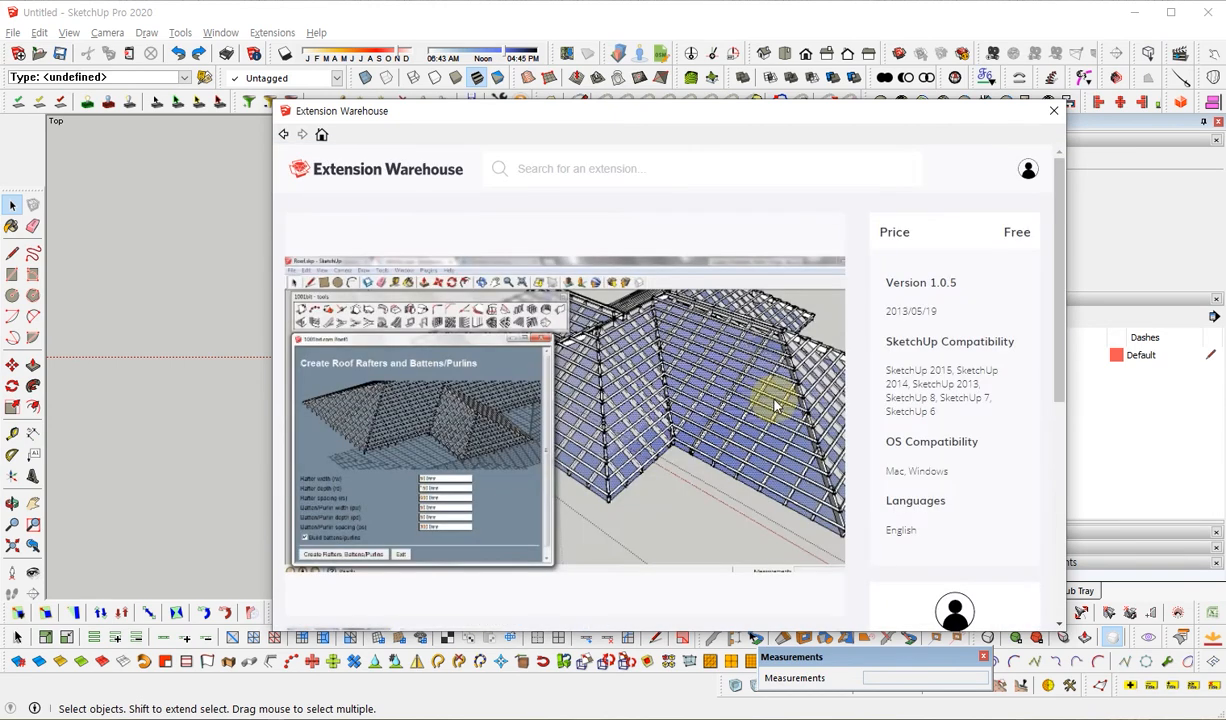
{"action": "scroll", "coordinate": [806, 264], "scroll_direction": "down", "scroll_amount": 3}
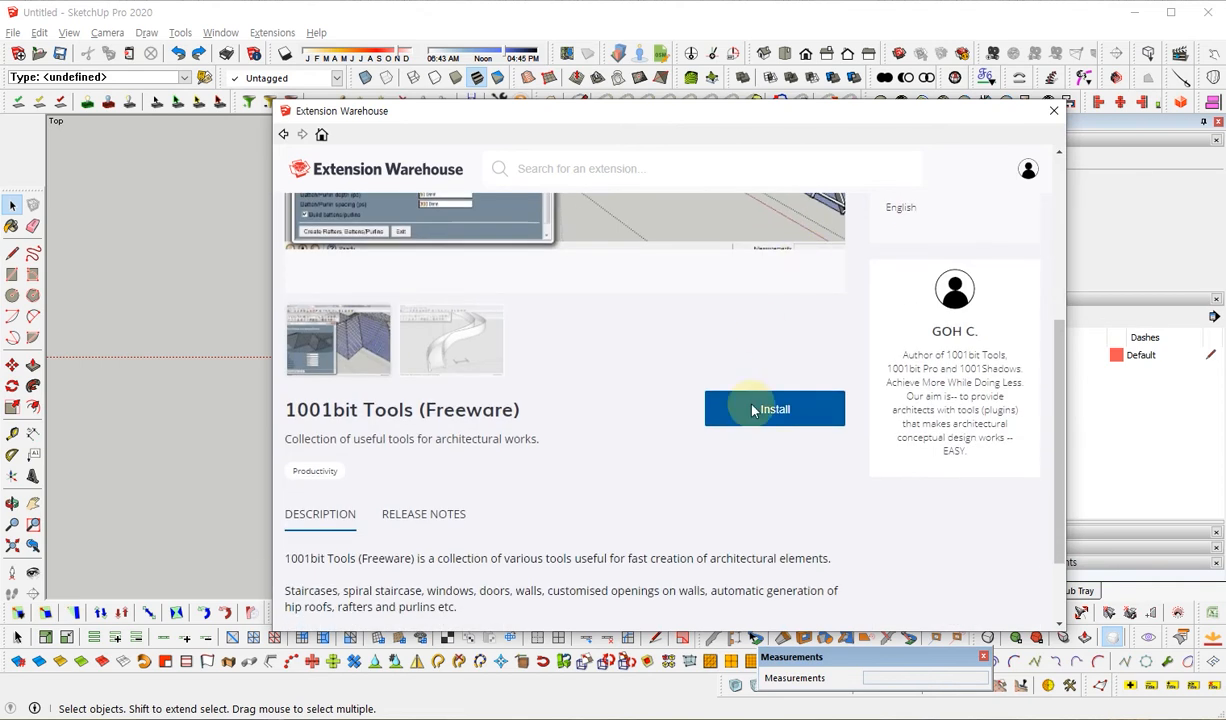
Step: Install 1001bit Tools (Freeware), proceeding despite the compatibility warning
{"action": "left_click", "coordinate": [778, 409]}
{"action": "left_click", "coordinate": [651, 319]}
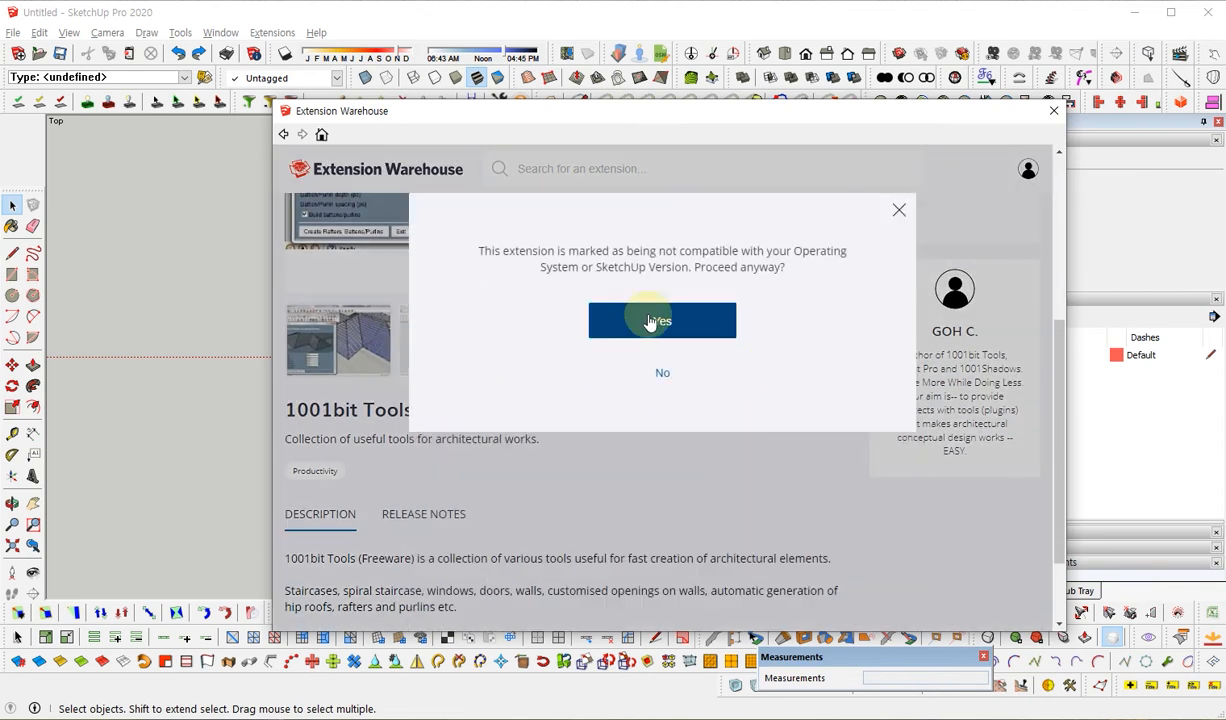
{"action": "left_click", "coordinate": [730, 422]}
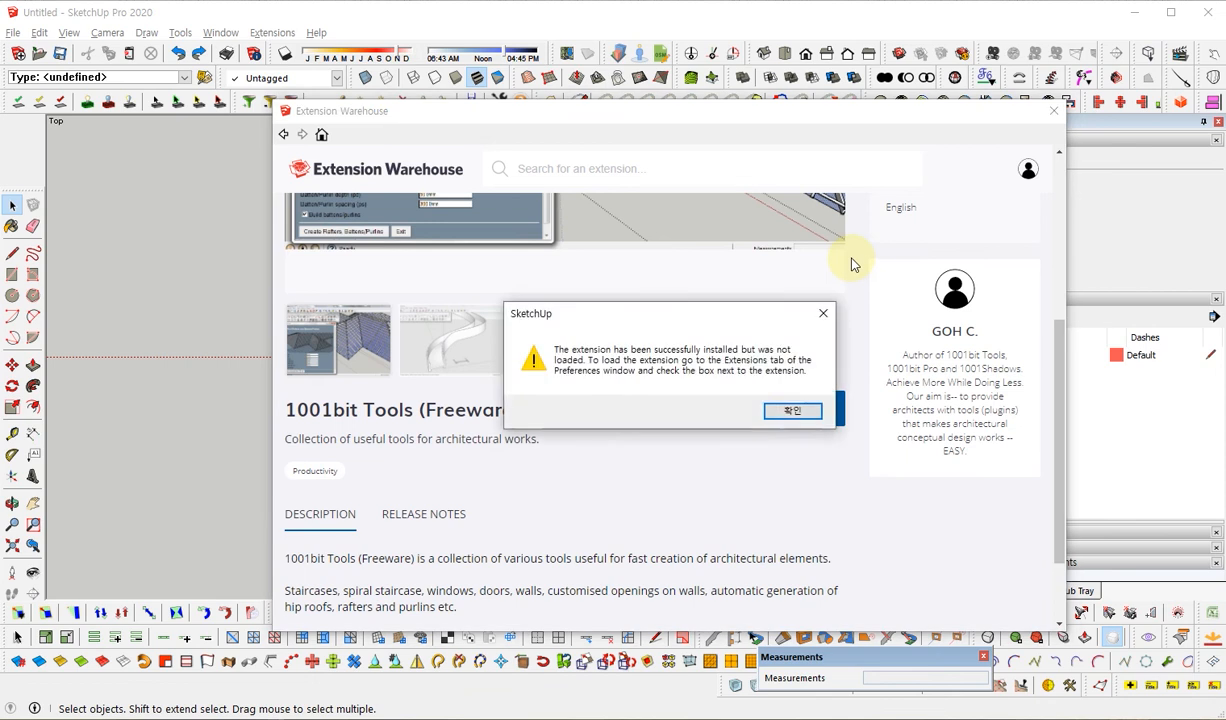
{"action": "left_click", "coordinate": [785, 420]}
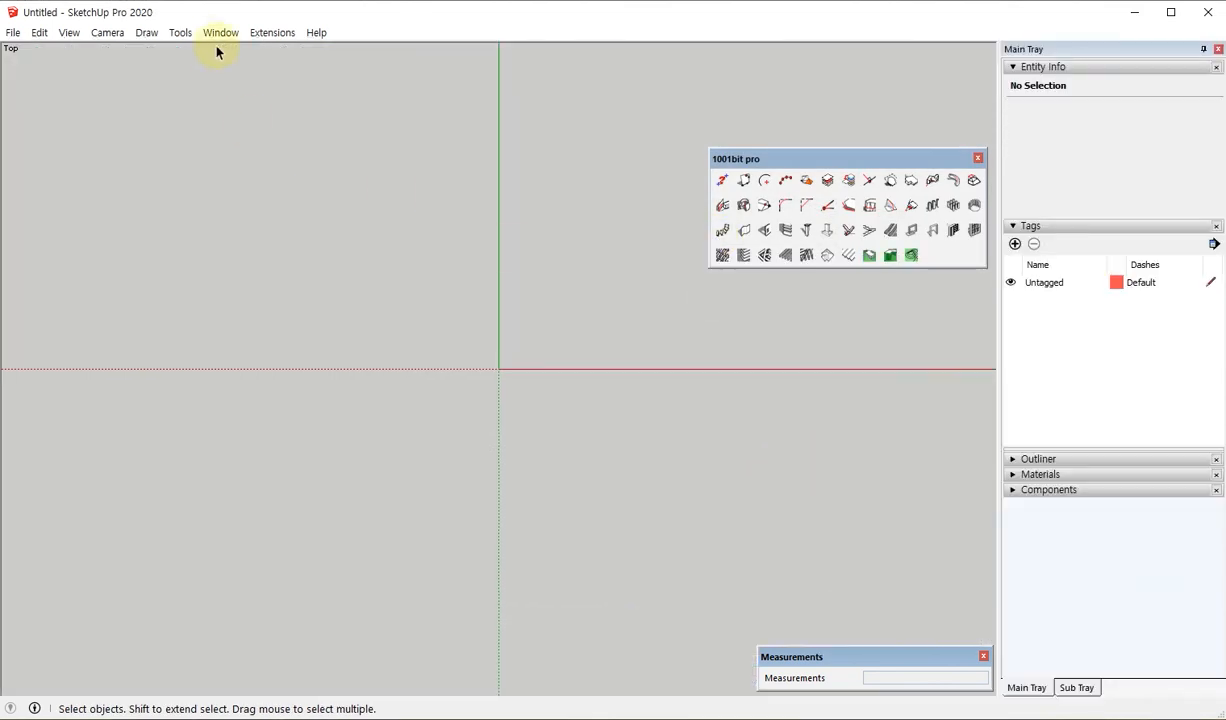
Step: Enable the 1001bit tools extension in Extension Manager and apply the change
{"action": "left_click", "coordinate": [215, 34]}
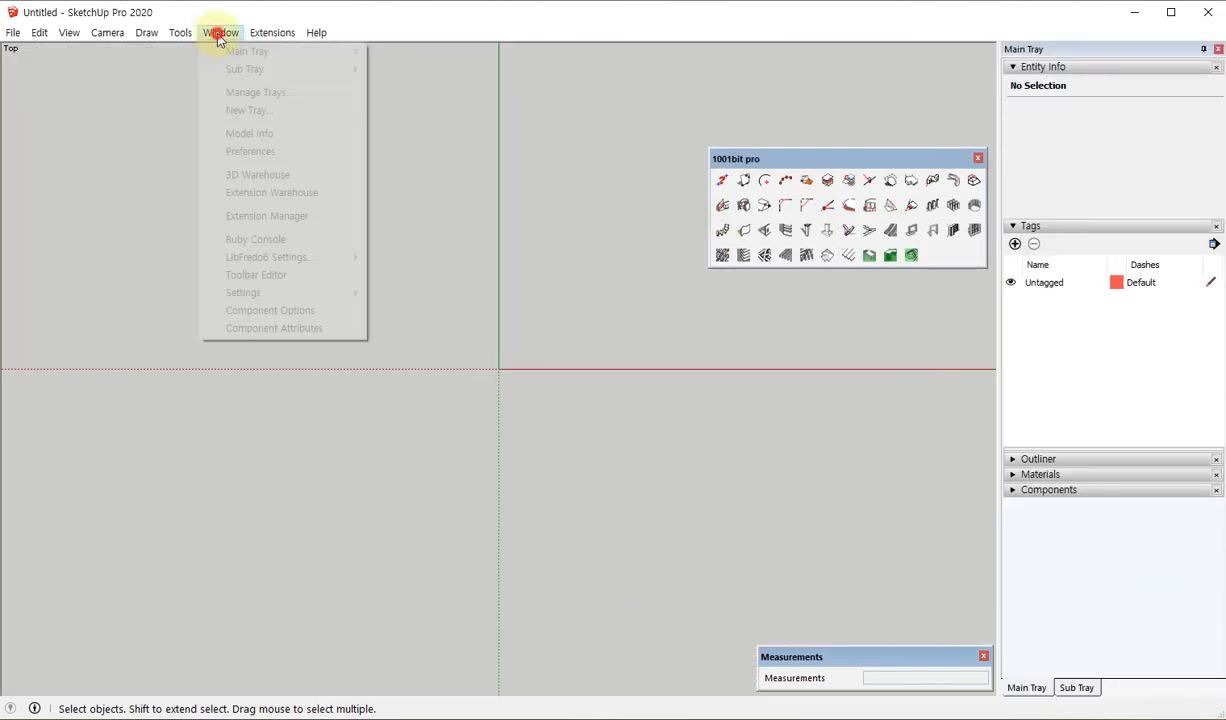
{"action": "left_click", "coordinate": [300, 224]}
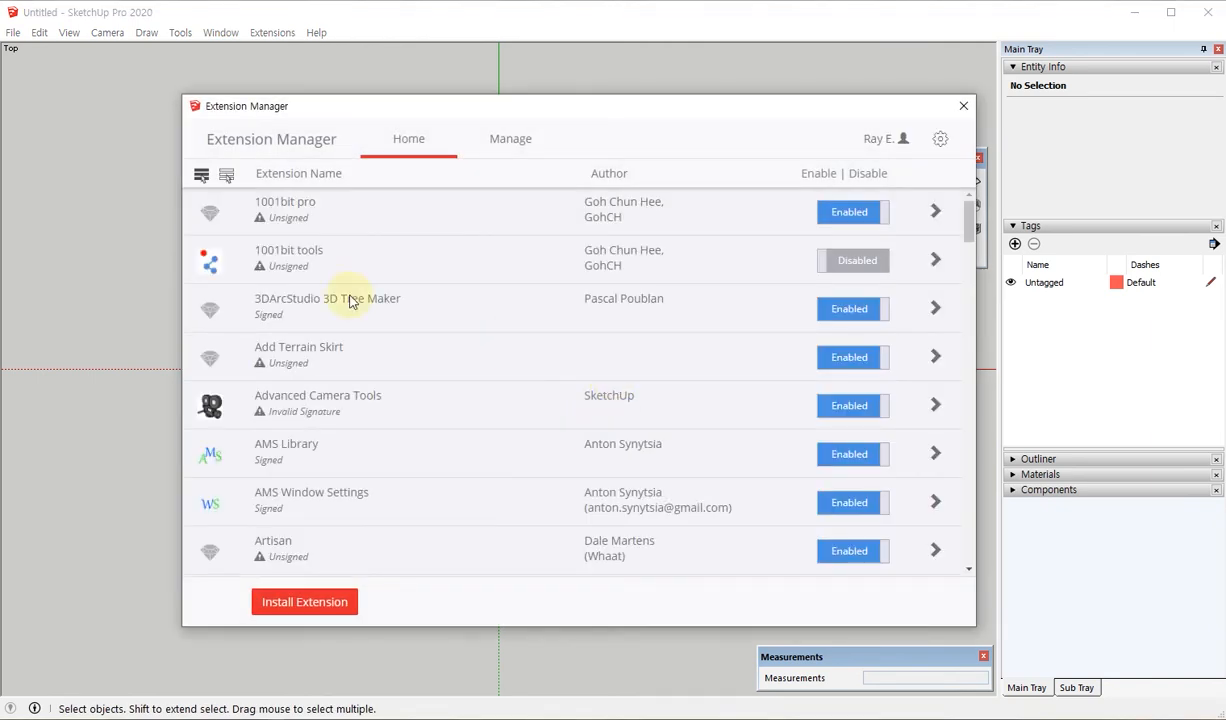
{"action": "left_click", "coordinate": [845, 264]}
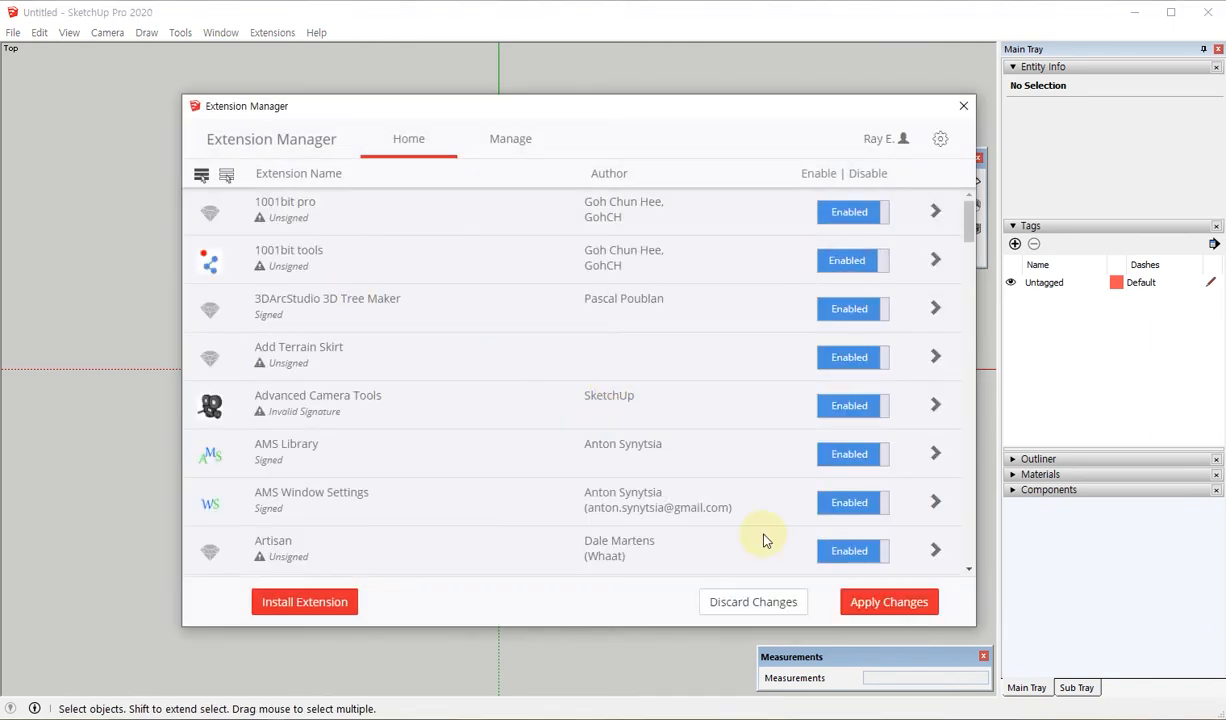
{"action": "left_click", "coordinate": [880, 601]}
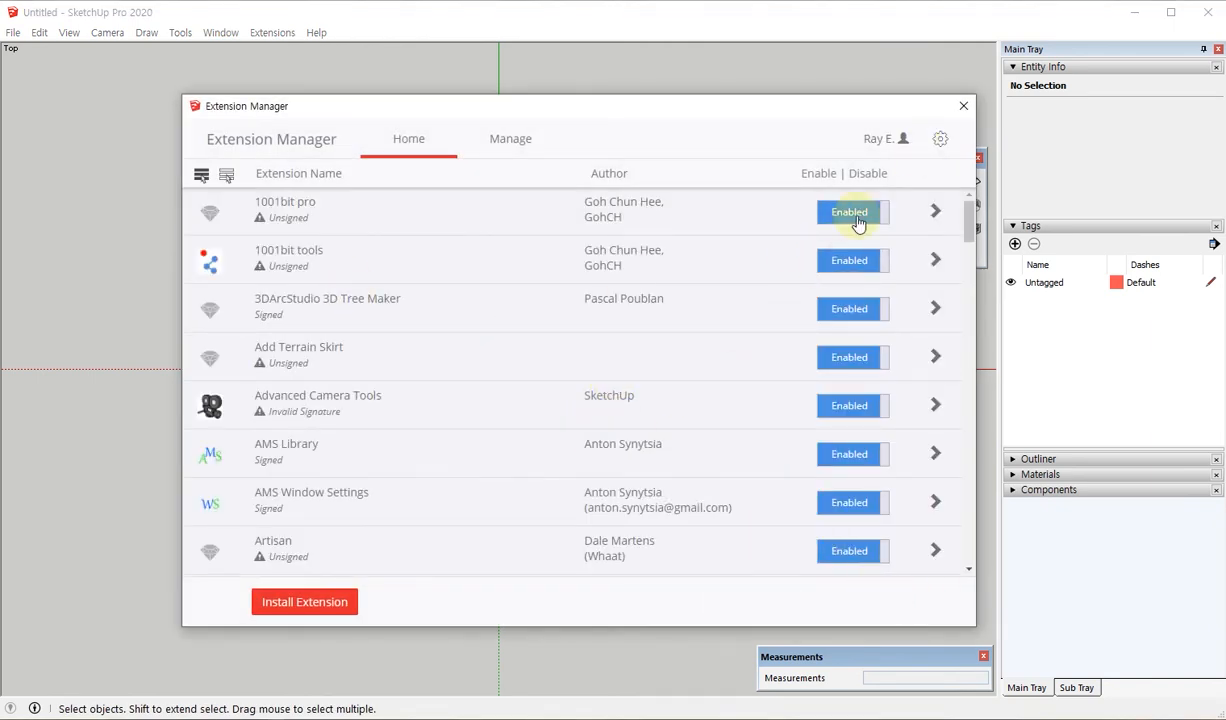
{"action": "left_click", "coordinate": [960, 107]}
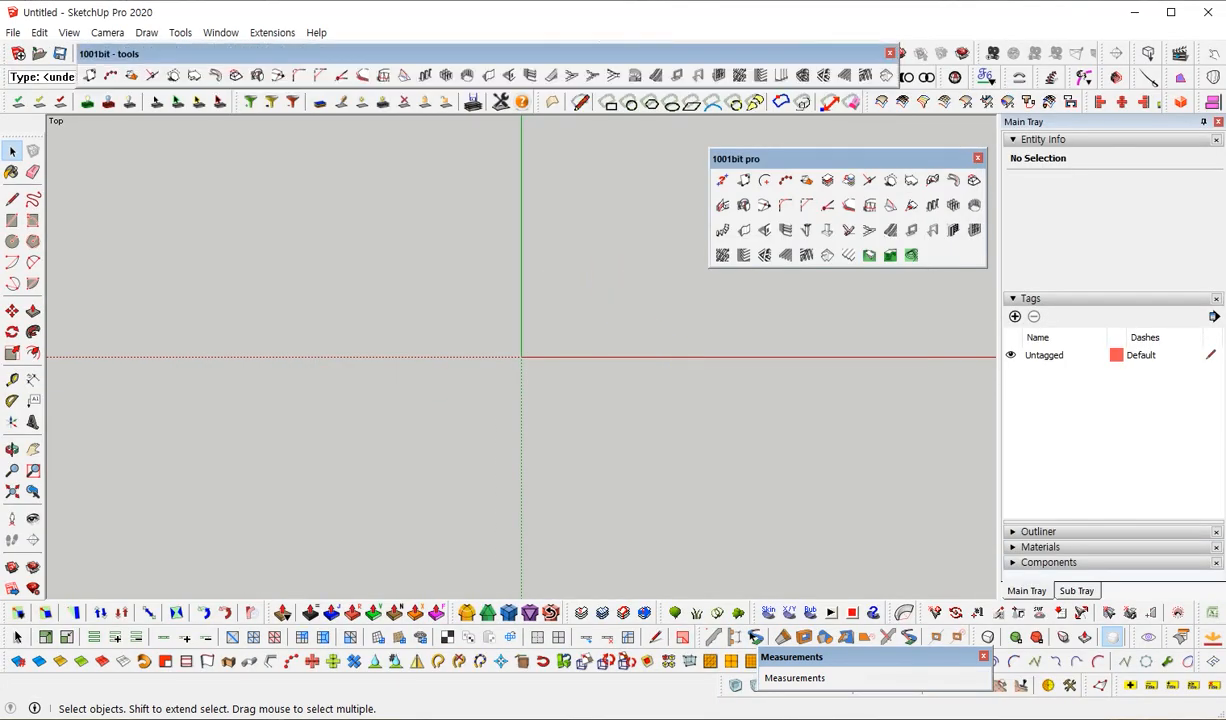
Step: Lay out the 1001bit pro toolbar as one long row directly above the 1001bit - tools toolbar for comparison
{"action": "left_click_drag", "start_coordinate": [649, 53], "coordinate": [693, 346]}
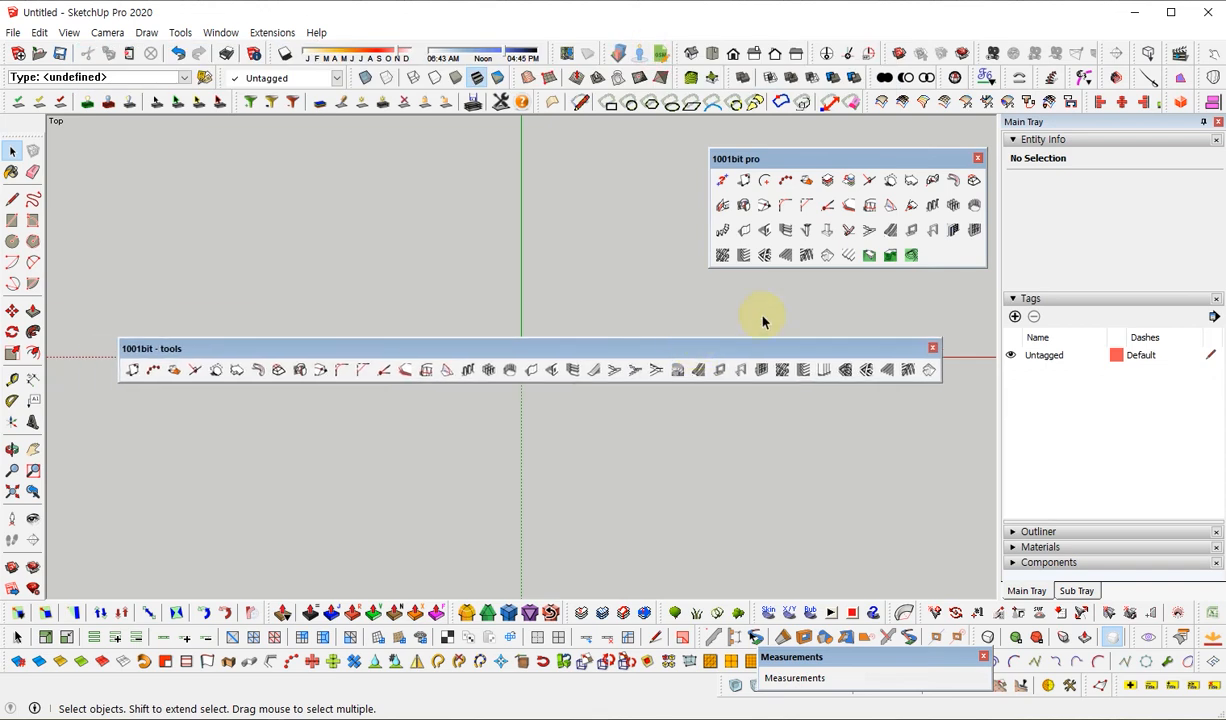
{"action": "left_click_drag", "start_coordinate": [725, 160], "coordinate": [154, 177]}
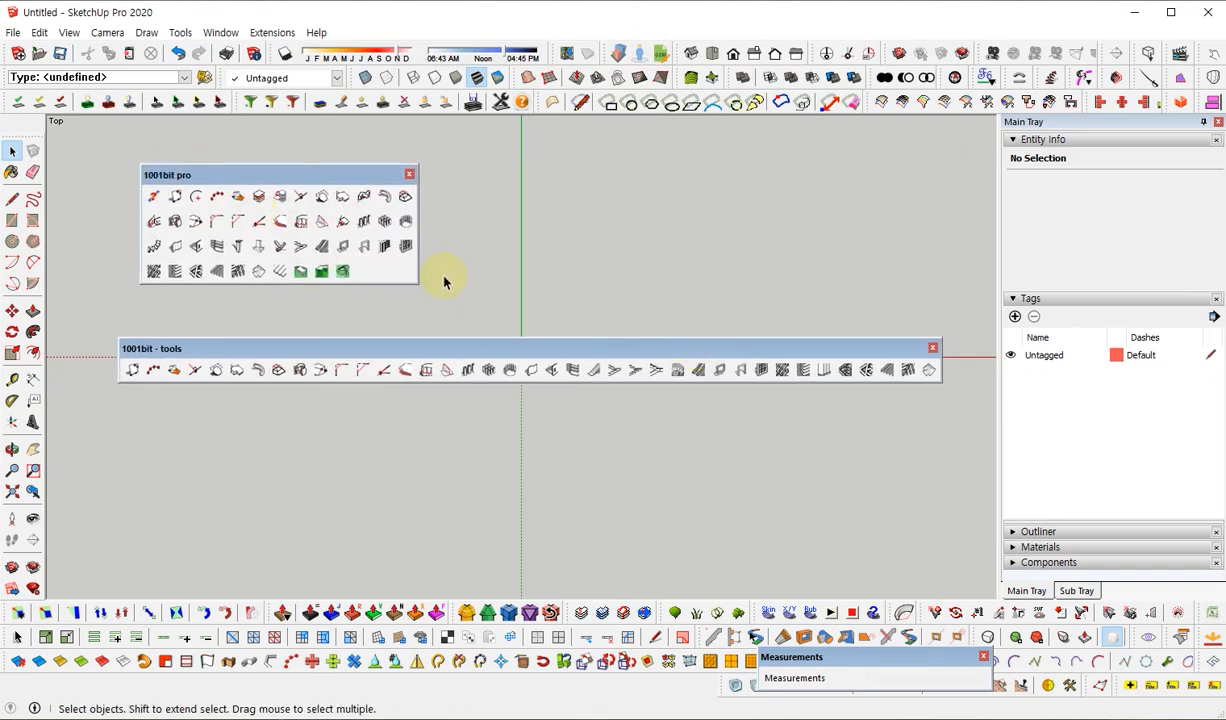
{"action": "left_click_drag", "start_coordinate": [416, 275], "coordinate": [1168, 71]}
{"action": "left_click_drag", "start_coordinate": [728, 172], "coordinate": [704, 290]}
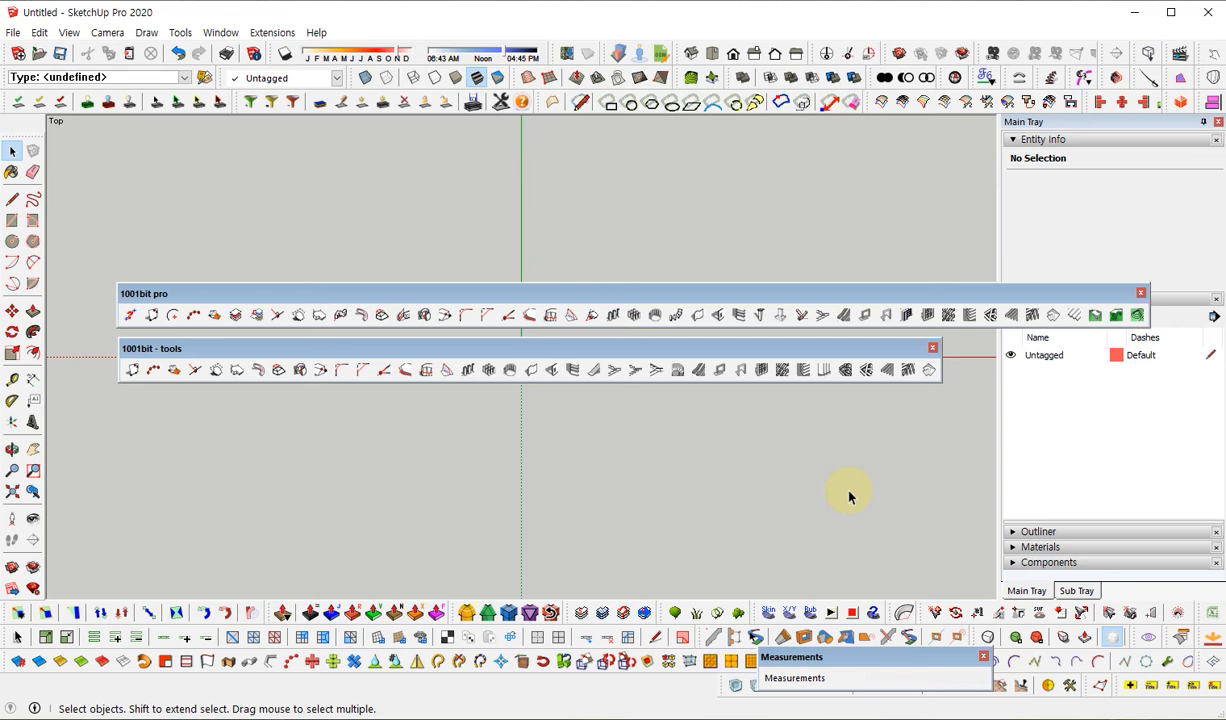
Step: Close the 1001bit - tools toolbar and reshape the 1001bit pro toolbar into a compact five-row block beside the Main Tray
{"action": "left_click", "coordinate": [931, 348]}
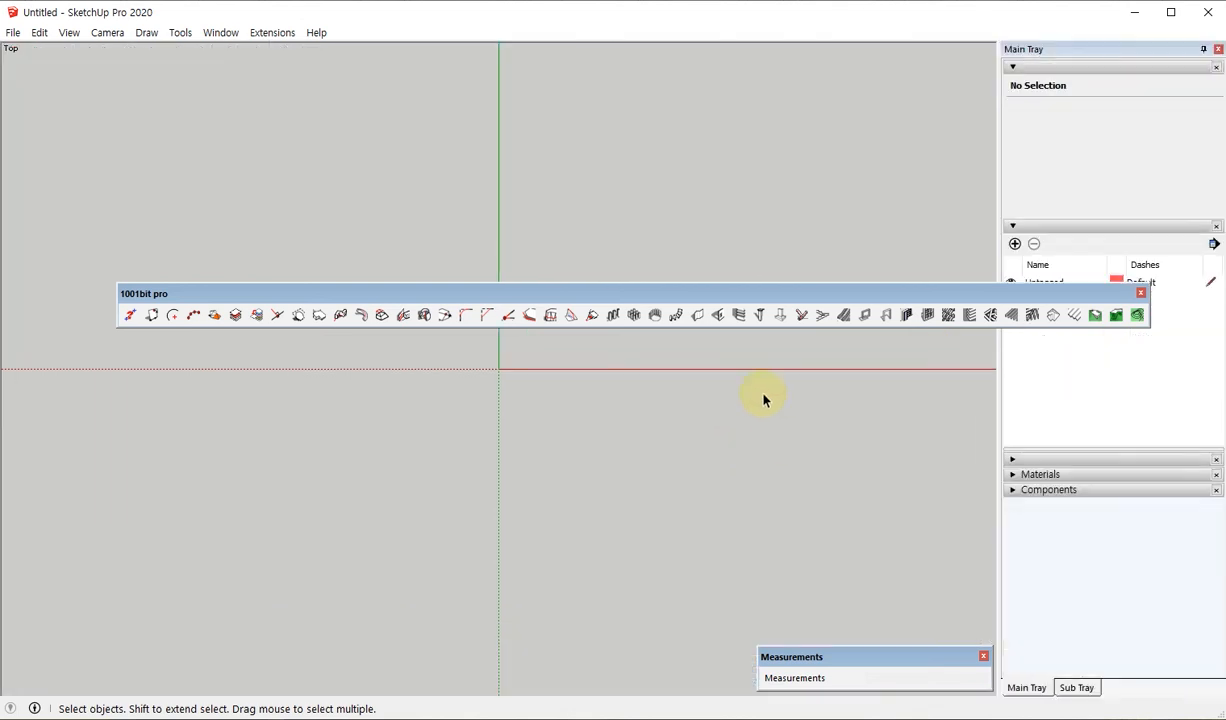
{"action": "left_click_drag", "start_coordinate": [745, 293], "coordinate": [624, 219]}
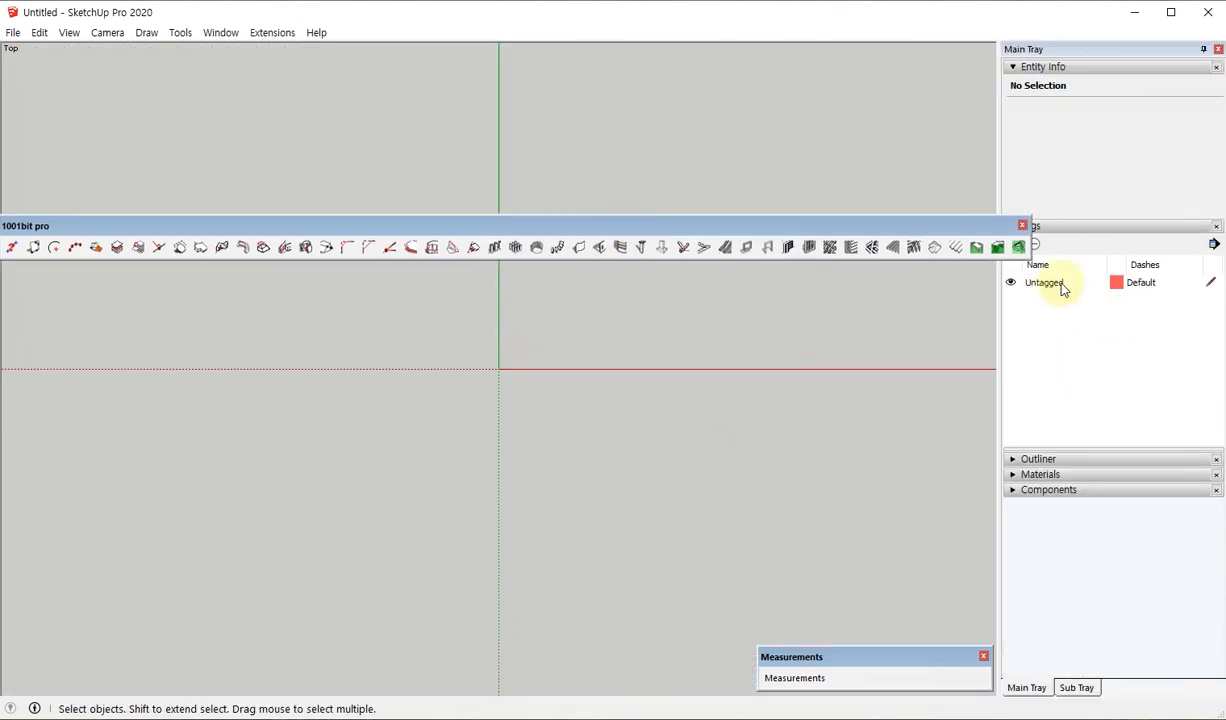
{"action": "left_click_drag", "start_coordinate": [1018, 246], "coordinate": [213, 454]}
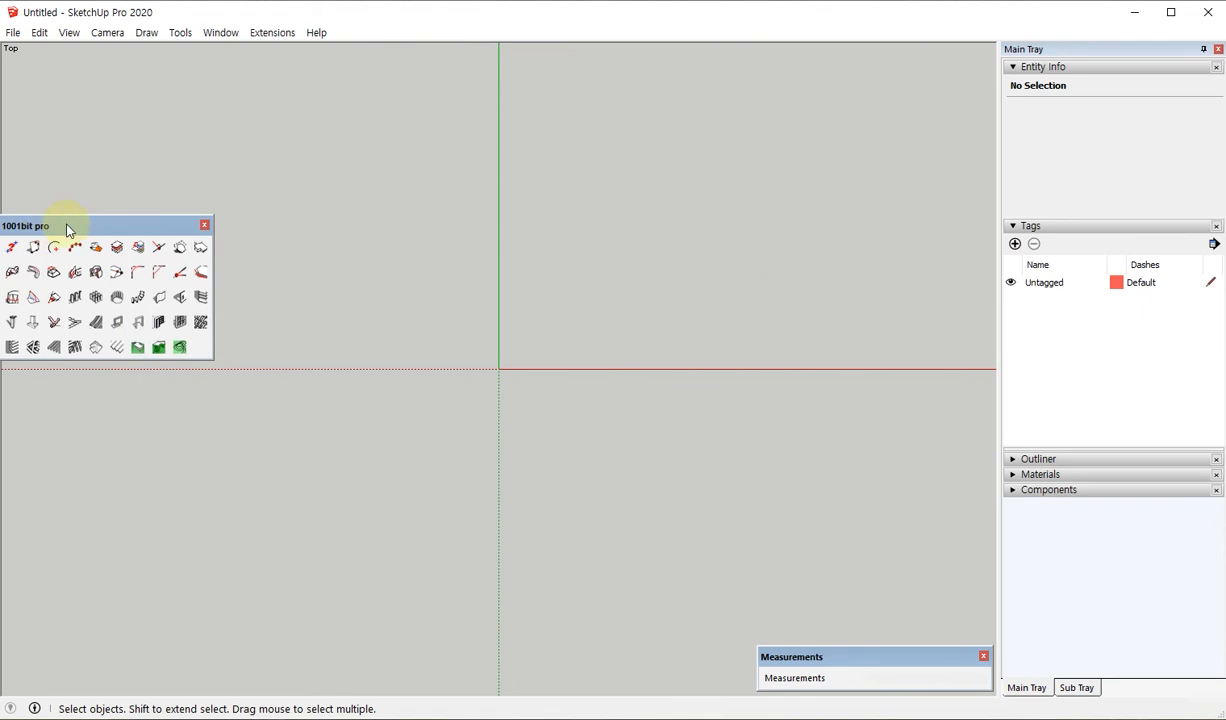
{"action": "left_click_drag", "start_coordinate": [68, 229], "coordinate": [847, 58]}
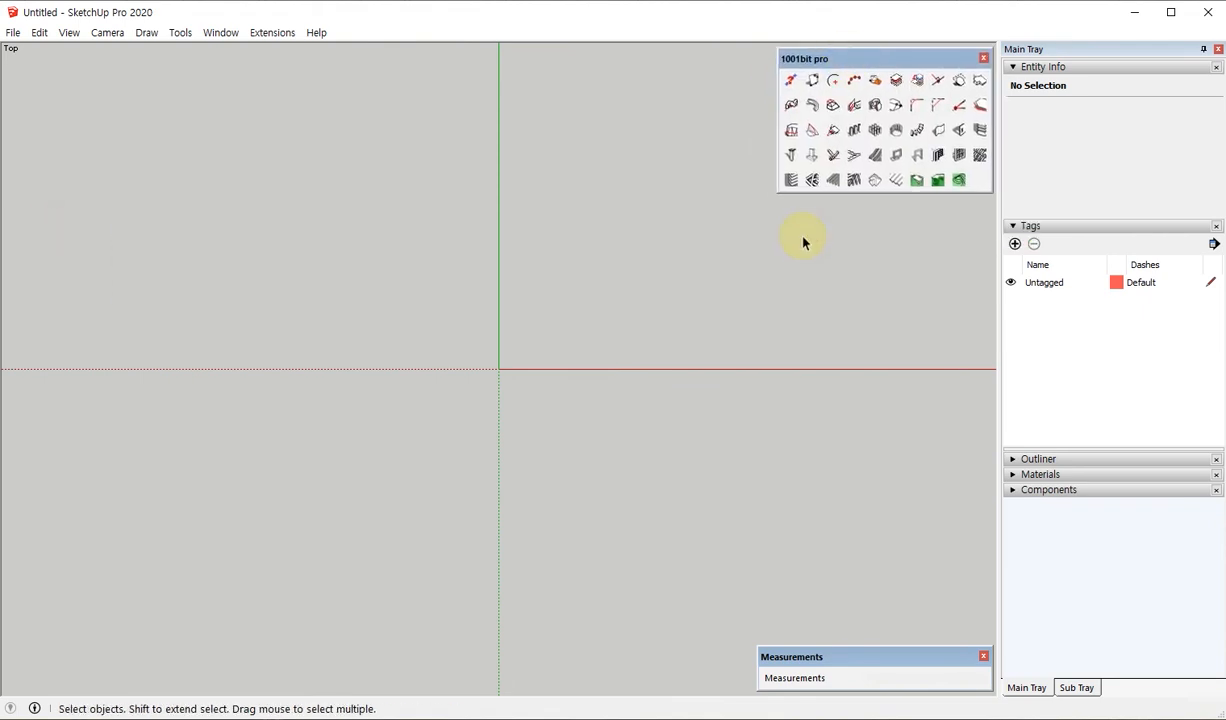
Step: Undo the last change to bring back the house-shaped solid and show it in a 3D view
{"action": "left_click", "coordinate": [803, 241]}
{"action": "key", "text": "ctrl+z"}
{"action": "middle_click_drag", "start_coordinate": [541, 335], "coordinate": [530, 474]}
{"action": "left_click", "coordinate": [852, 402]}
{"action": "middle_click_drag", "start_coordinate": [407, 329], "coordinate": [448, 317]}
{"action": "scroll", "coordinate": [569, 285], "scroll_direction": "up", "scroll_amount": 4}
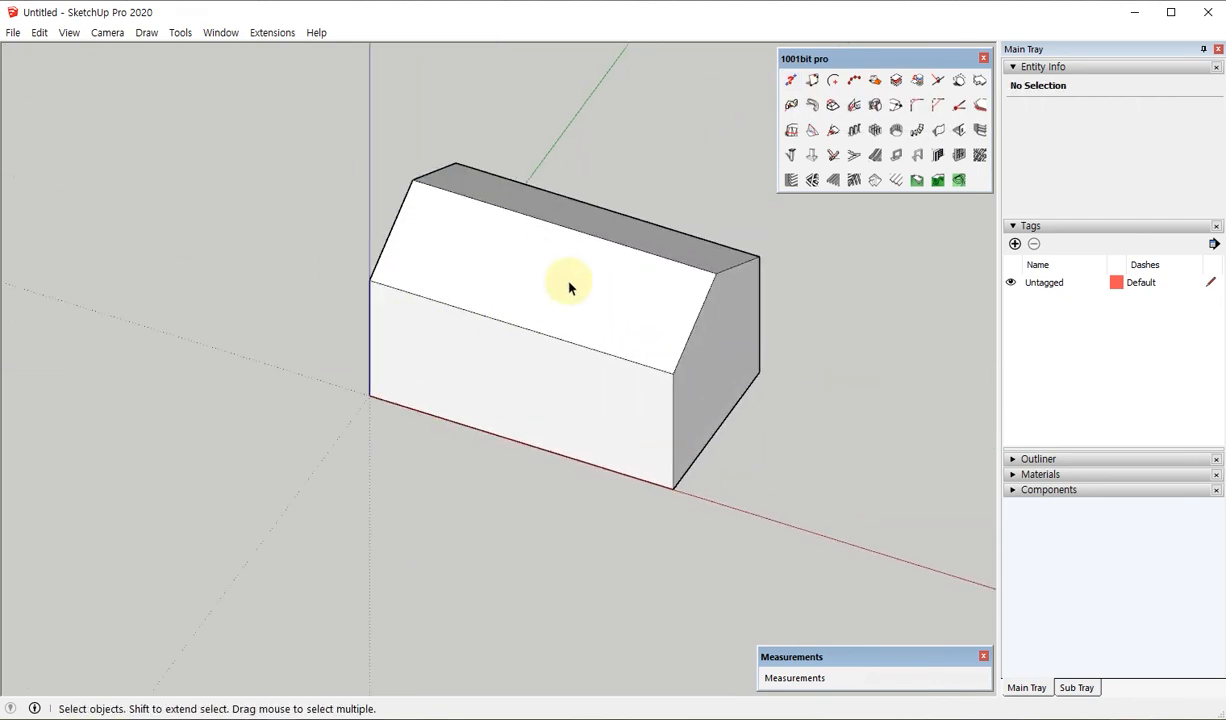
{"action": "middle_click_drag", "start_coordinate": [630, 336], "coordinate": [599, 309], "text": "shift"}
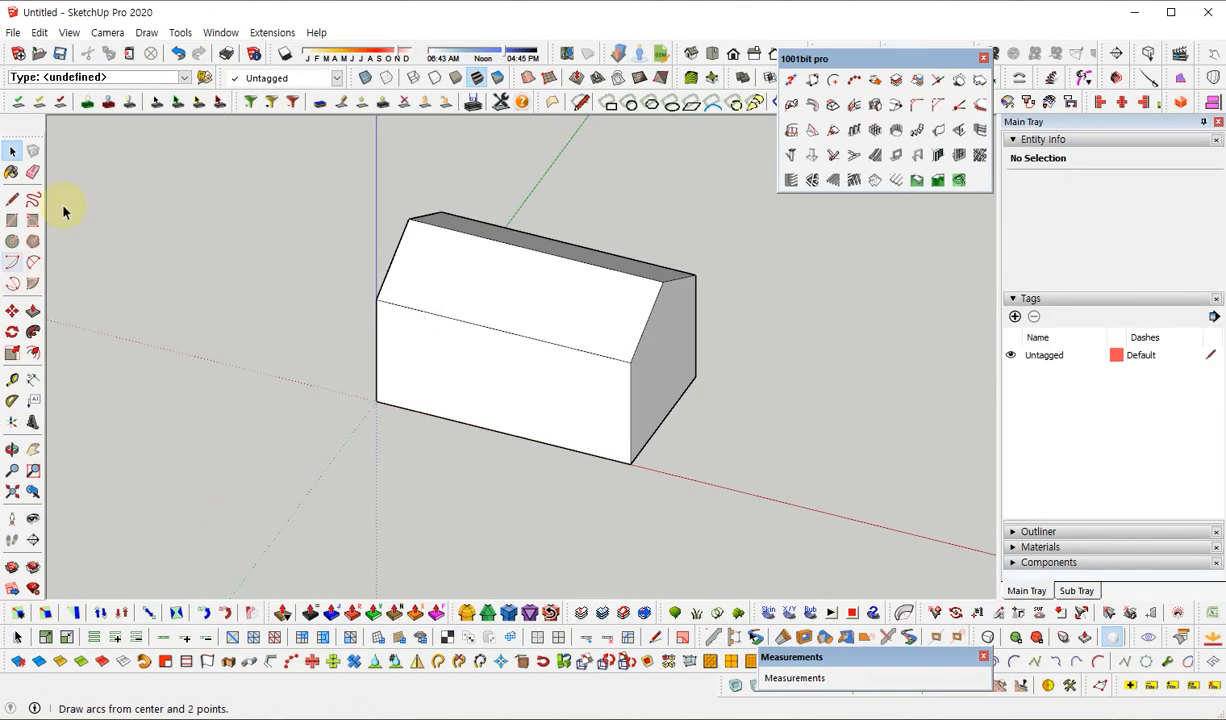
Step: Attach leader text with the point coordinates to both end corners of the front eave edge
{"action": "left_click", "coordinate": [33, 400]}
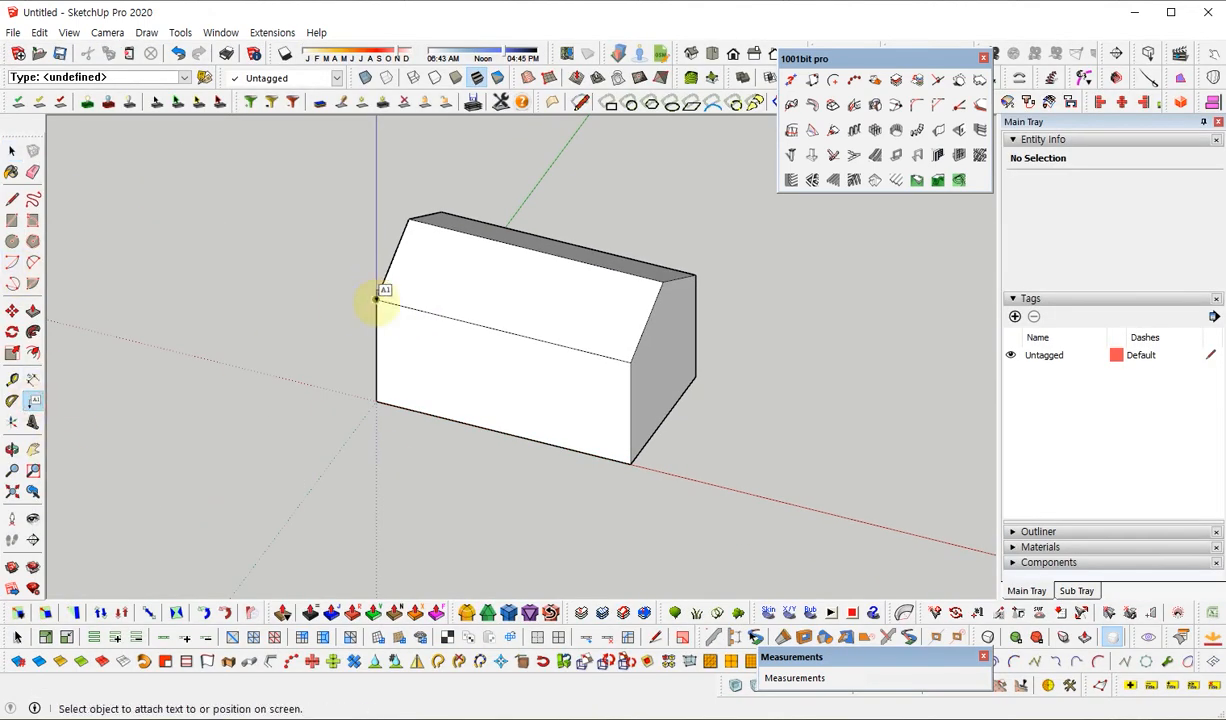
{"action": "left_click", "coordinate": [376, 300]}
{"action": "left_click", "coordinate": [300, 216]}
{"action": "left_click", "coordinate": [337, 158]}
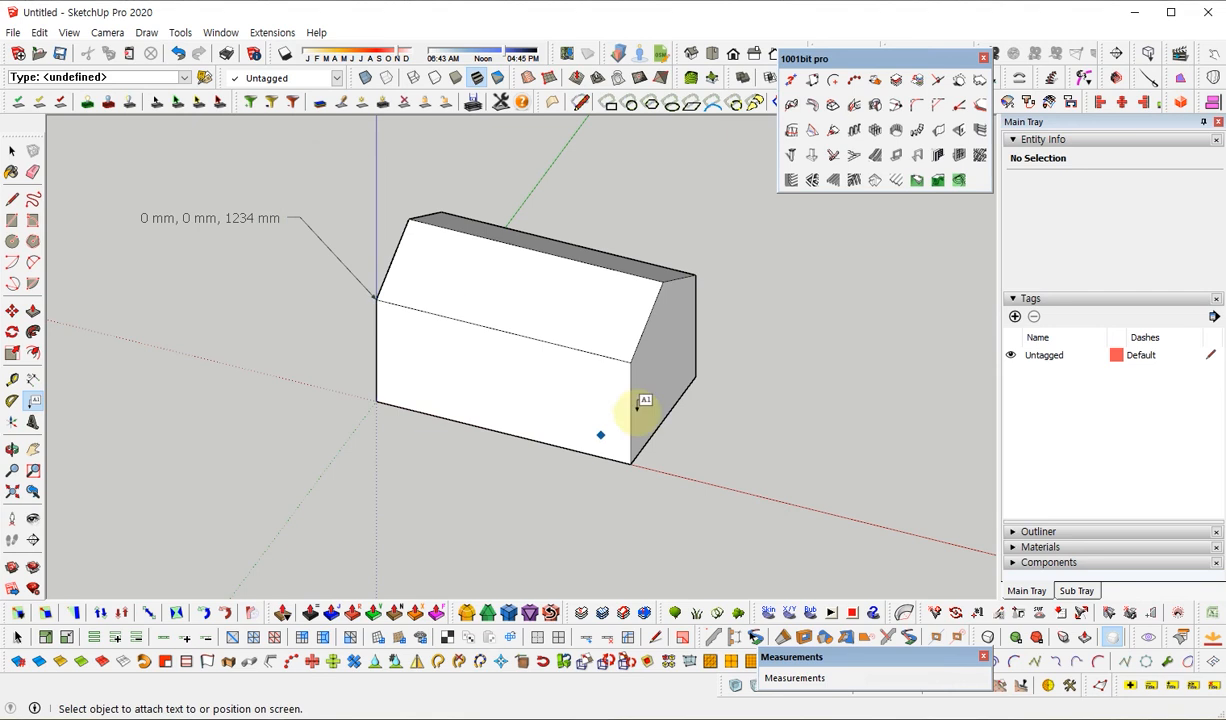
{"action": "left_click", "coordinate": [630, 362]}
{"action": "left_click", "coordinate": [790, 276]}
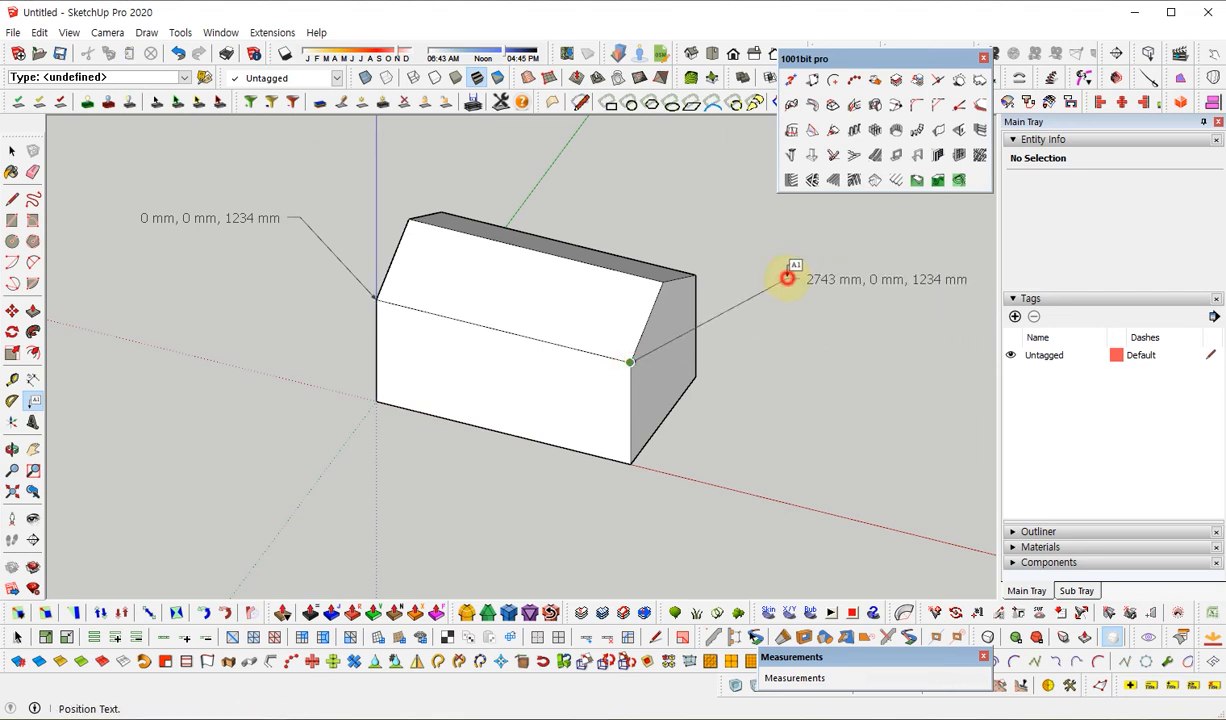
{"action": "left_click", "coordinate": [798, 376]}
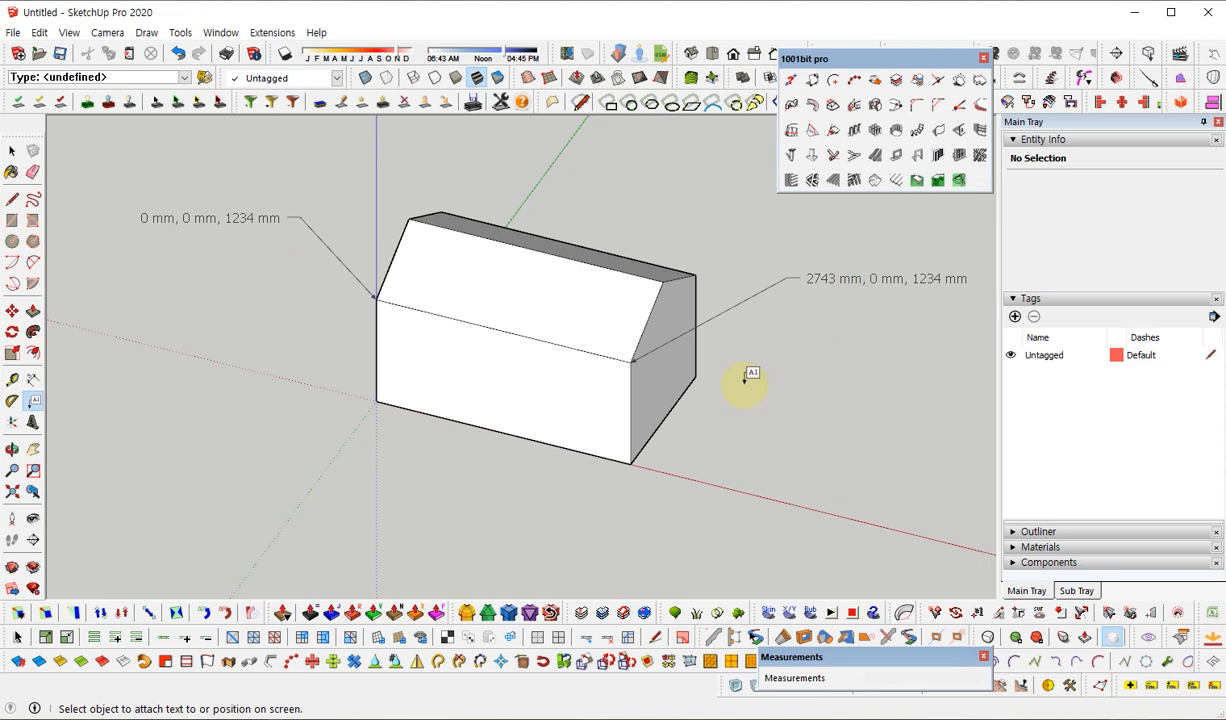
Step: Dimension the front eave edge between its two labelled corners, placing the dimension line out in front of the solid
{"action": "left_click", "coordinate": [32, 380]}
{"action": "left_click", "coordinate": [379, 297]}
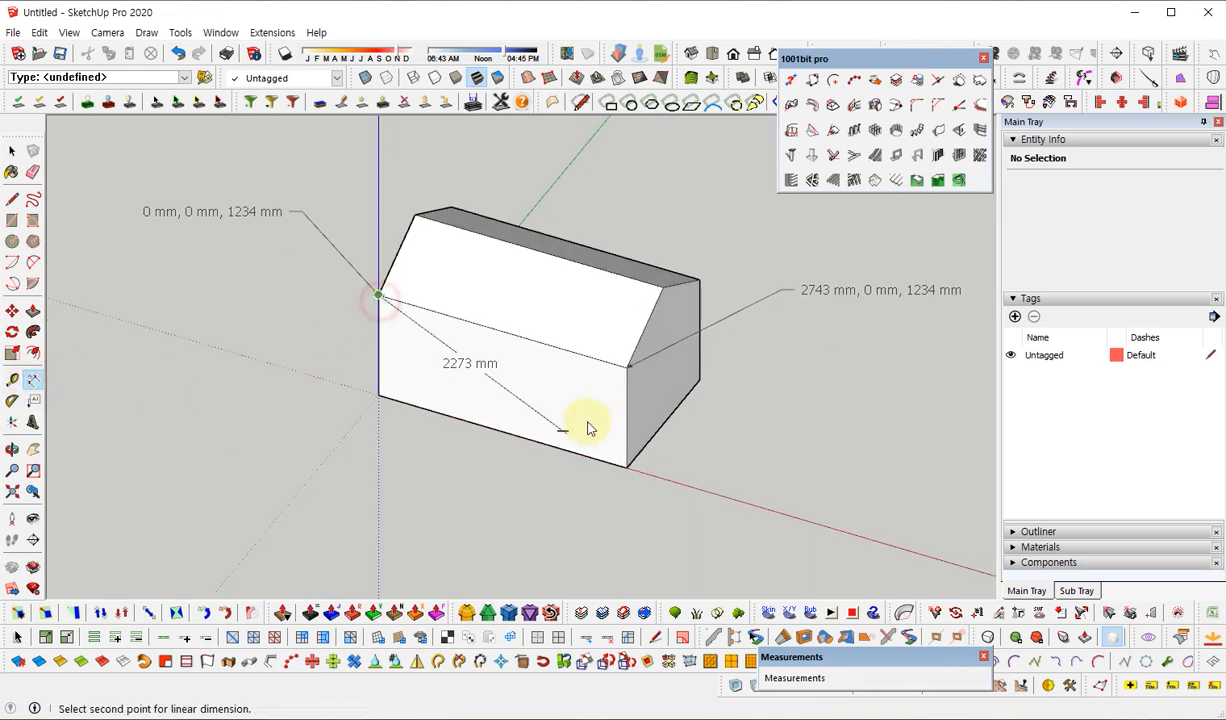
{"action": "double_click", "coordinate": [629, 364]}
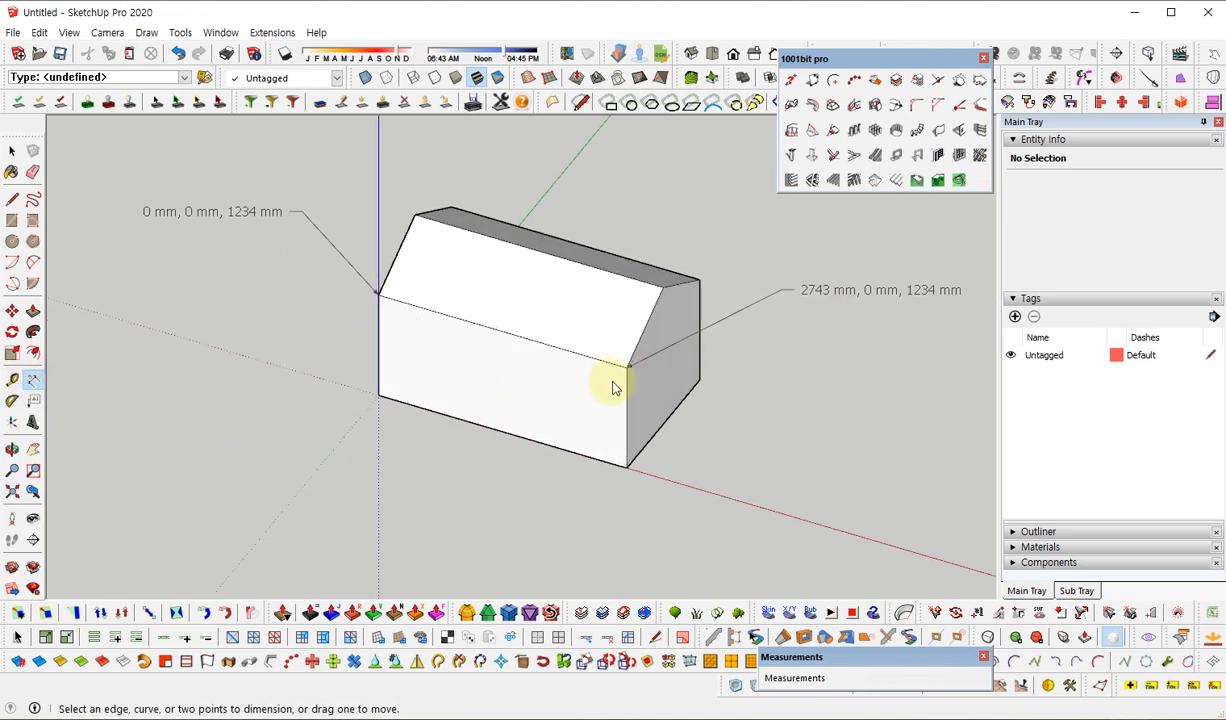
{"action": "left_click", "coordinate": [625, 367]}
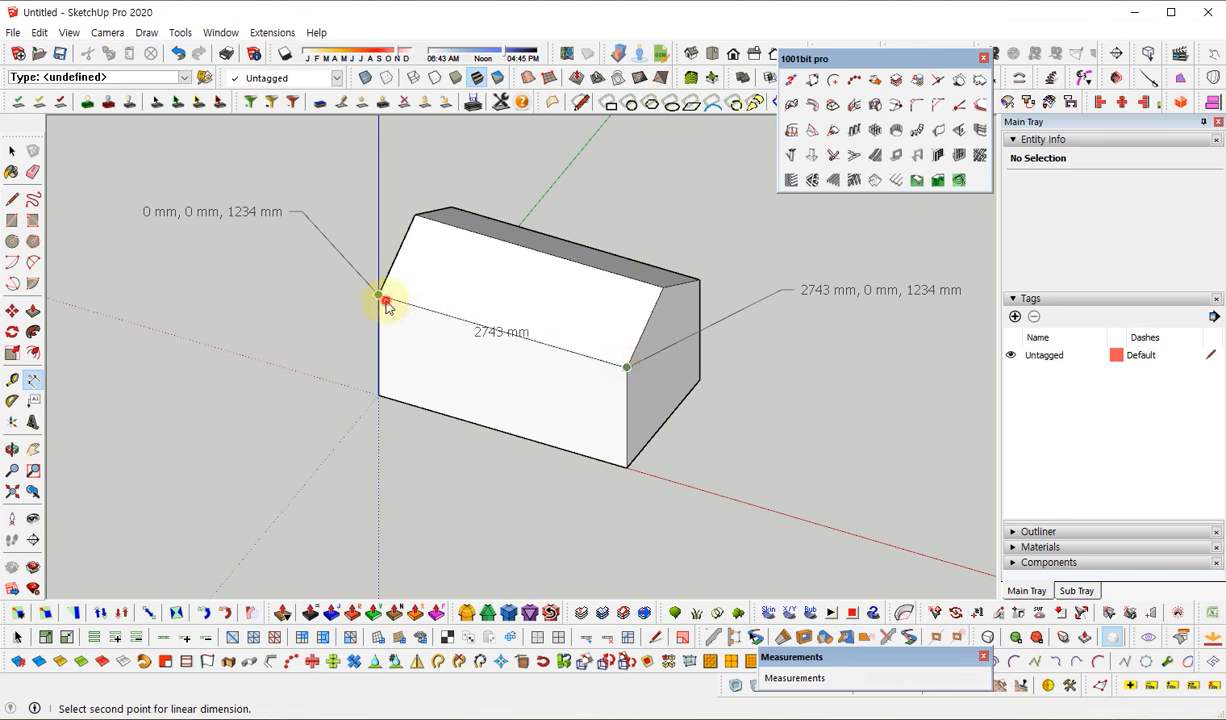
{"action": "left_click", "coordinate": [379, 297]}
{"action": "left_click", "coordinate": [277, 363]}
Step: Read the two-point information from the origin-side front eave corner to the opposite eave corner, and close the report
{"action": "middle_click_drag", "start_coordinate": [542, 424], "coordinate": [580, 418]}
{"action": "left_click", "coordinate": [790, 80]}
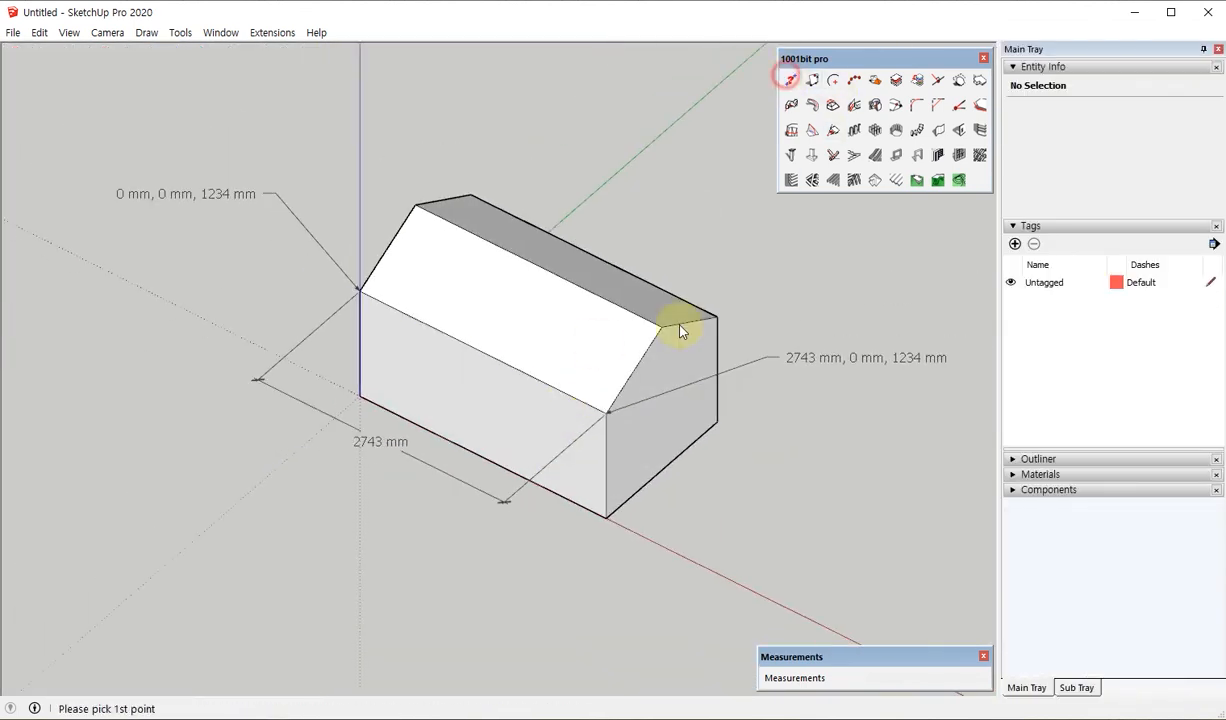
{"action": "left_click", "coordinate": [359, 290]}
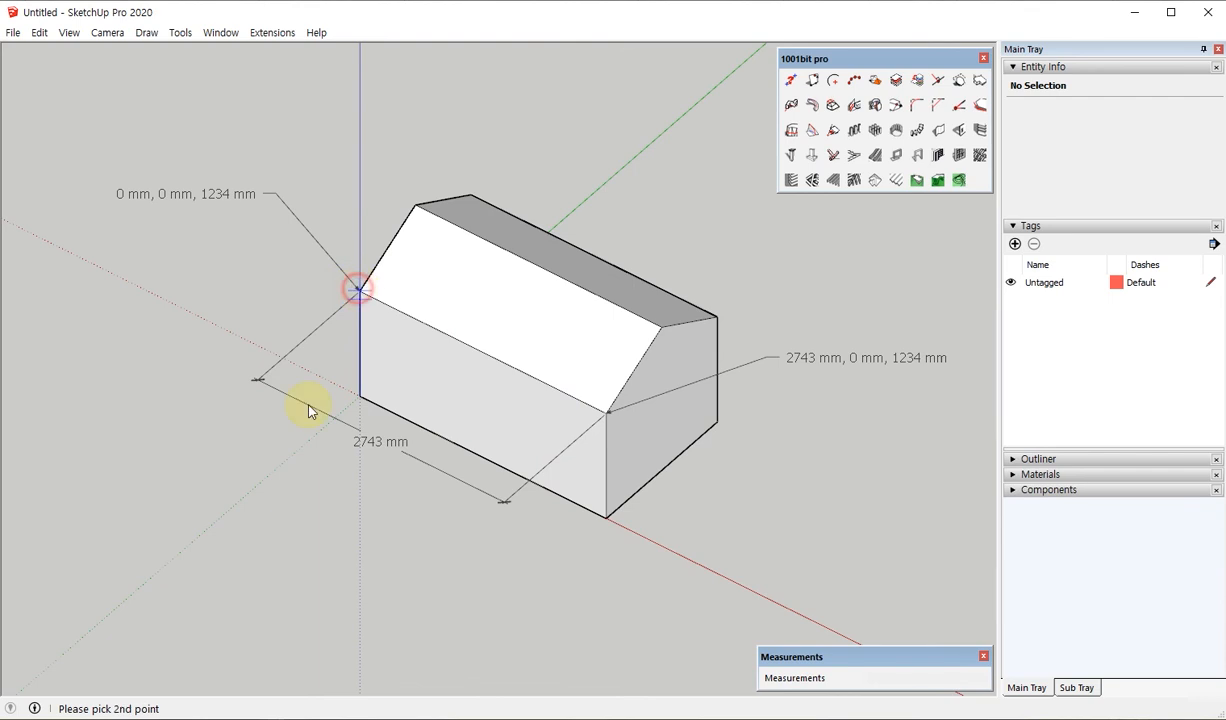
{"action": "left_click", "coordinate": [608, 413]}
{"action": "left_click_drag", "start_coordinate": [607, 274], "coordinate": [724, 305]}
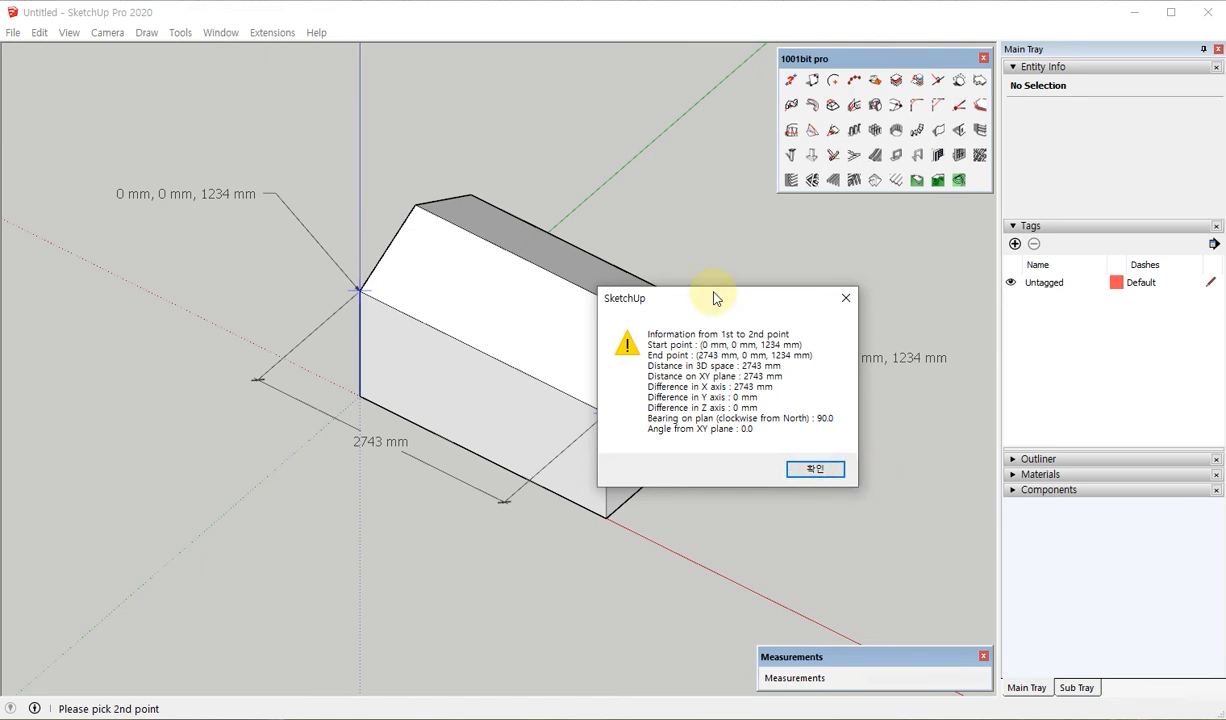
{"action": "mouse_move", "coordinate": [713, 292]}
{"action": "left_mouse_down"}
{"action": "mouse_move", "coordinate": [714, 258]}
{"action": "mouse_move", "coordinate": [637, 187]}
{"action": "left_mouse_up"}
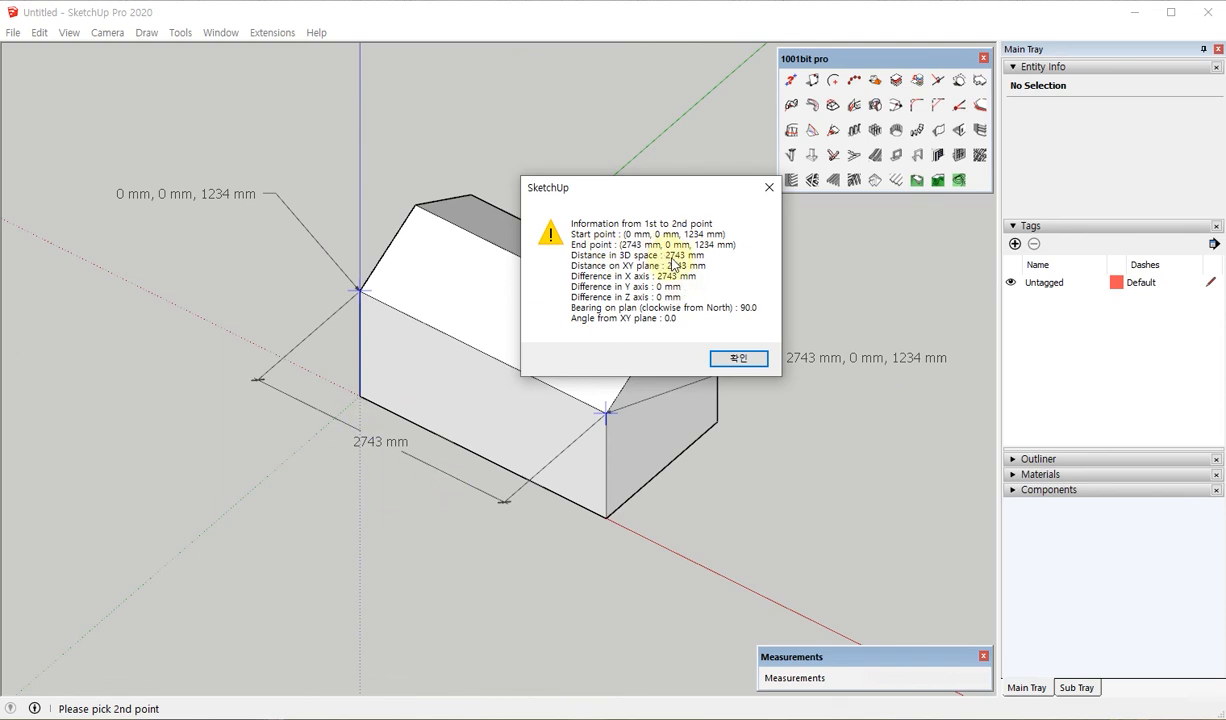
{"action": "left_click", "coordinate": [740, 358]}
Step: Dimension the front wall's diagonal from the origin corner to the opposite eave corner, placing the dimension line below and in front of the solid
{"action": "mouse_move", "coordinate": [506, 432]}
{"action": "middle_mouse_down"}
{"action": "mouse_move", "coordinate": [557, 399]}
{"action": "mouse_move", "coordinate": [563, 408]}
{"action": "middle_mouse_up"}
{"action": "middle_click", "coordinate": [562, 408]}
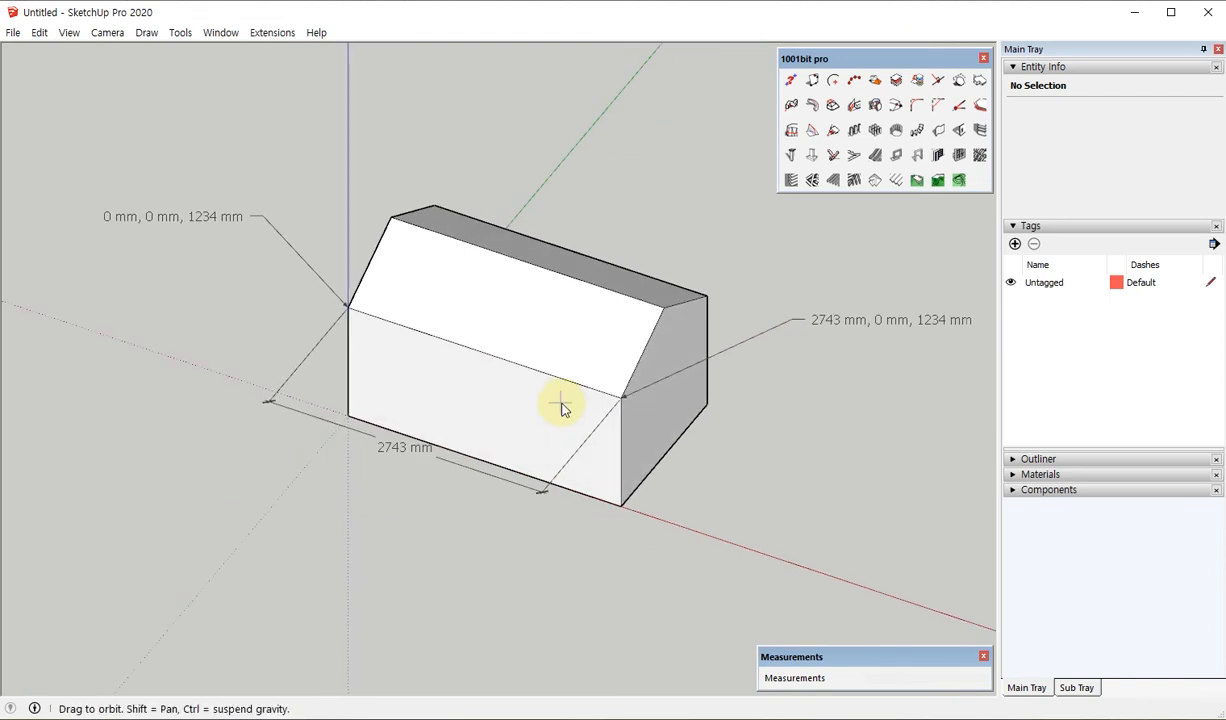
{"action": "key", "text": "F11"}
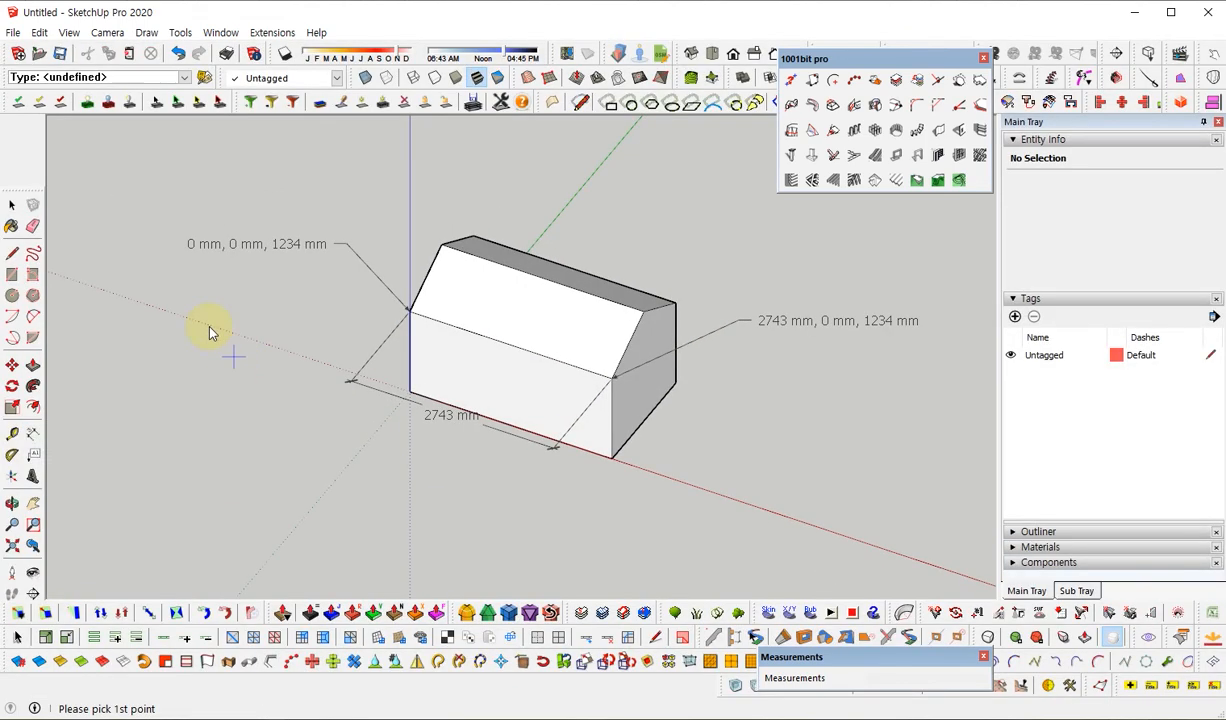
{"action": "left_click", "coordinate": [33, 433]}
{"action": "left_click", "coordinate": [411, 392]}
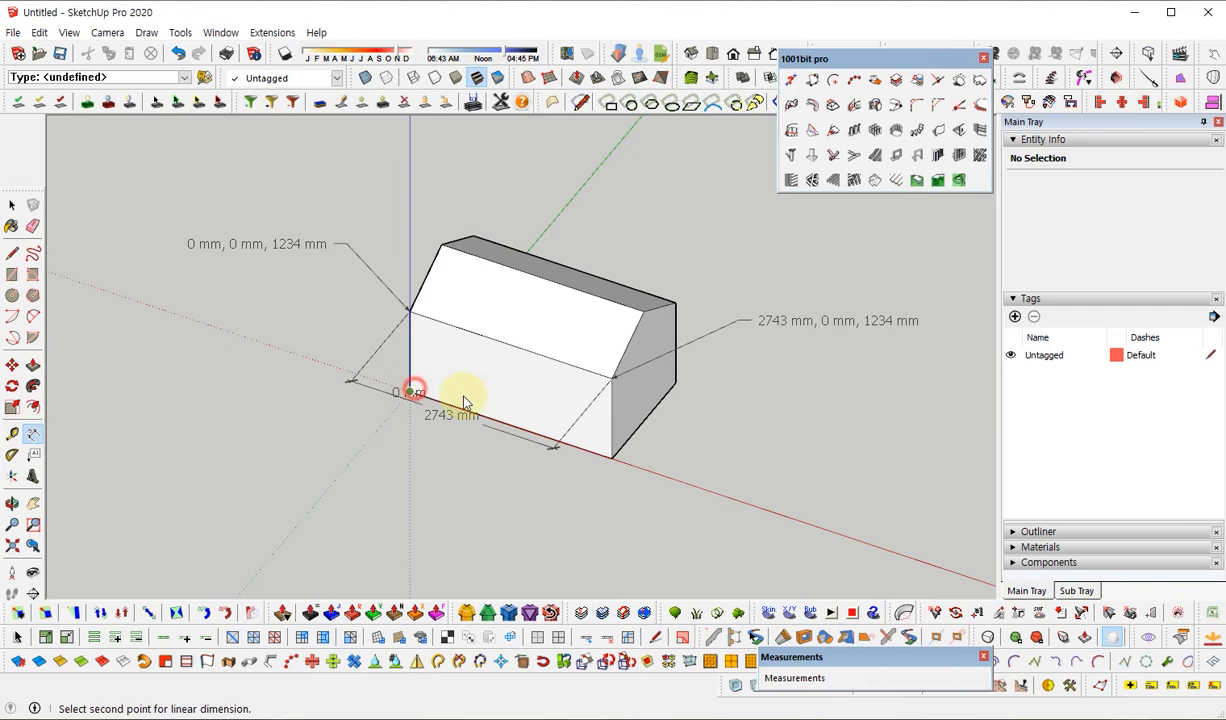
{"action": "left_click", "coordinate": [612, 378]}
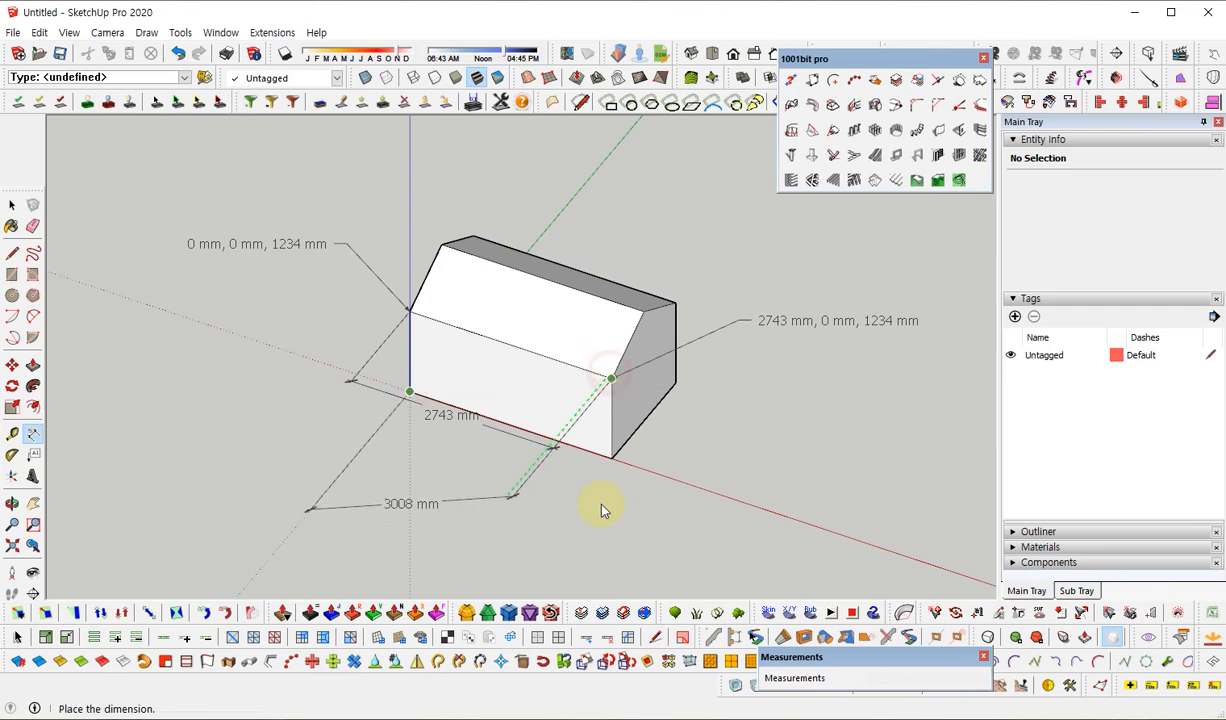
{"action": "left_click", "coordinate": [651, 527]}
{"action": "middle_click_drag", "start_coordinate": [616, 482], "coordinate": [643, 420]}
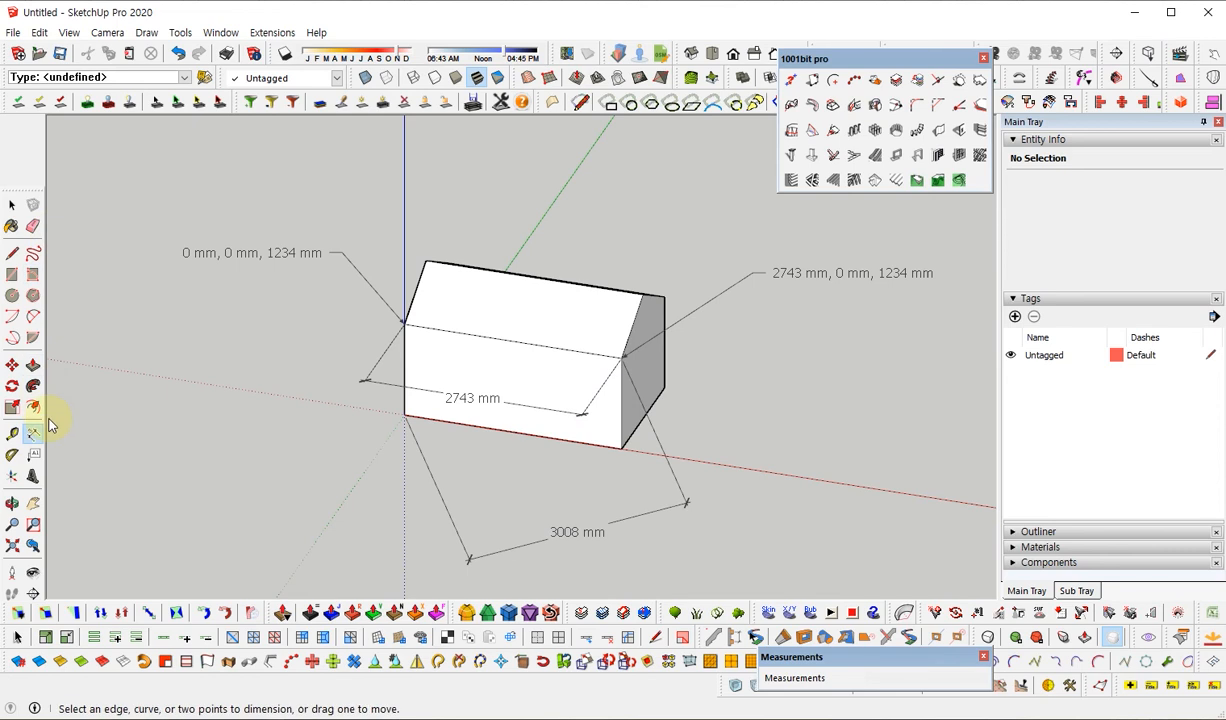
Step: Attach leader text with the point coordinates to the front wall's base corner at the origin
{"action": "left_click", "coordinate": [34, 455]}
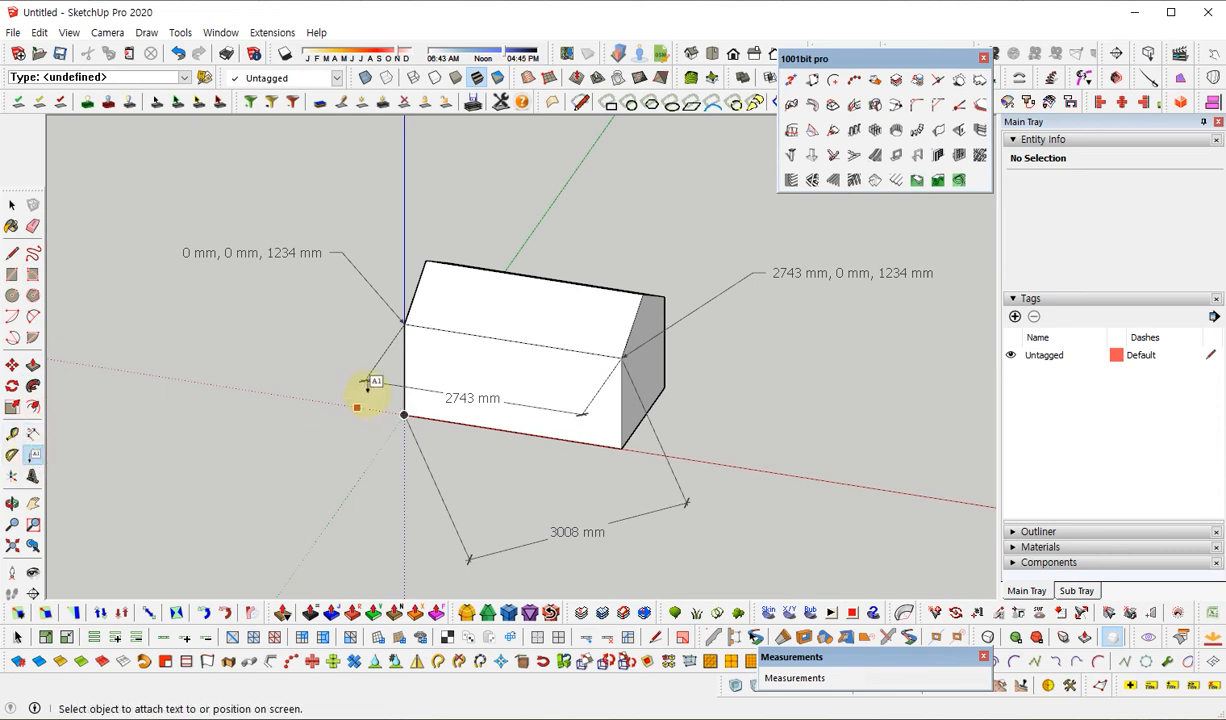
{"action": "left_click", "coordinate": [405, 413]}
{"action": "left_click", "coordinate": [312, 463]}
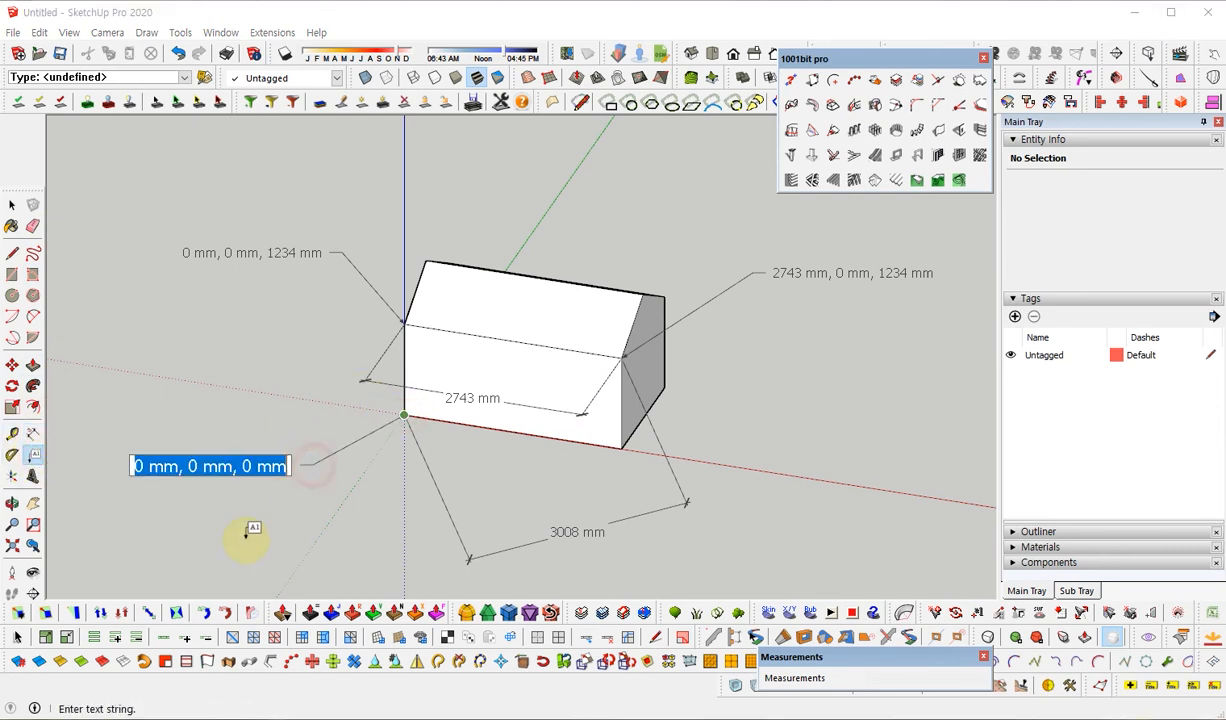
{"action": "left_click", "coordinate": [246, 538]}
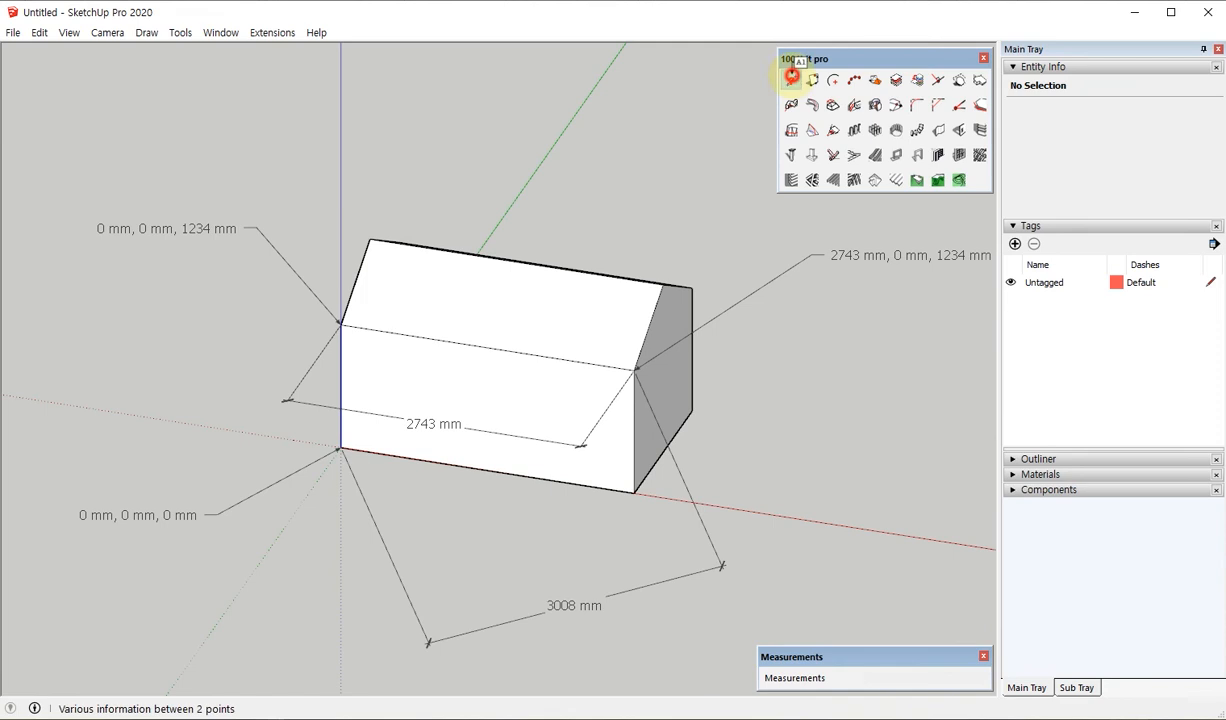
Step: Read the two-point information from the far front eave corner to the origin corner, and close the report
{"action": "left_click", "coordinate": [791, 80]}
{"action": "left_click", "coordinate": [634, 369]}
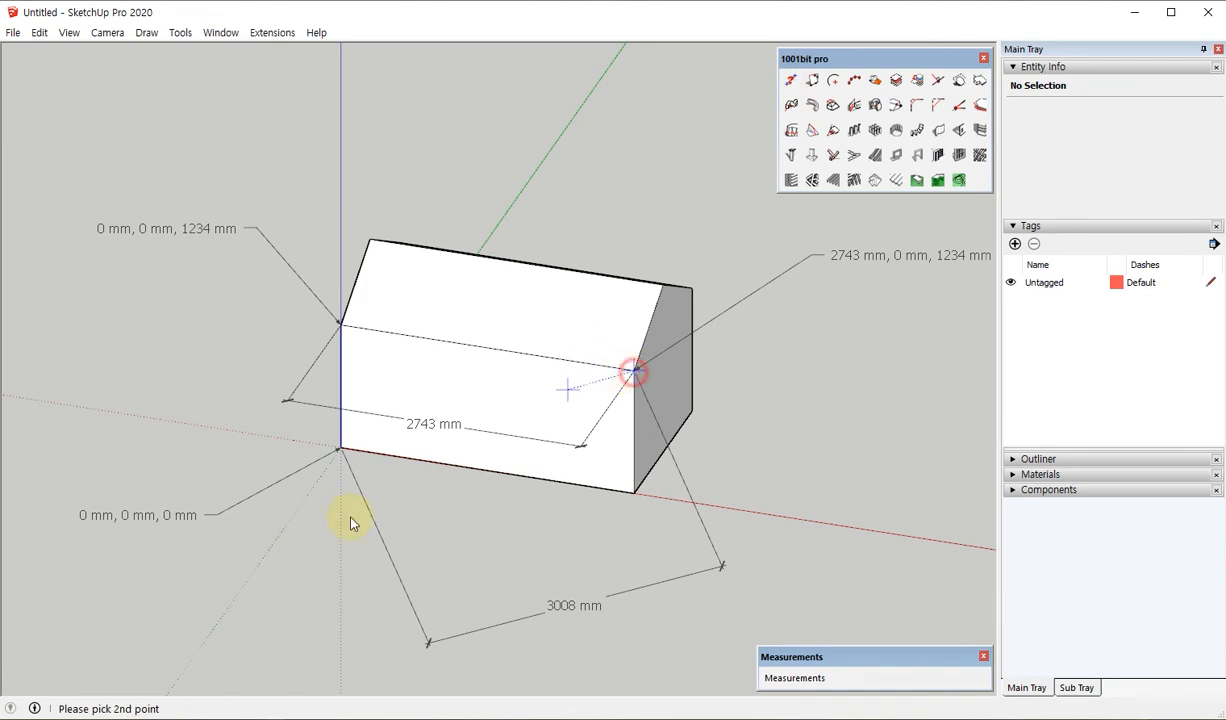
{"action": "left_click", "coordinate": [339, 450]}
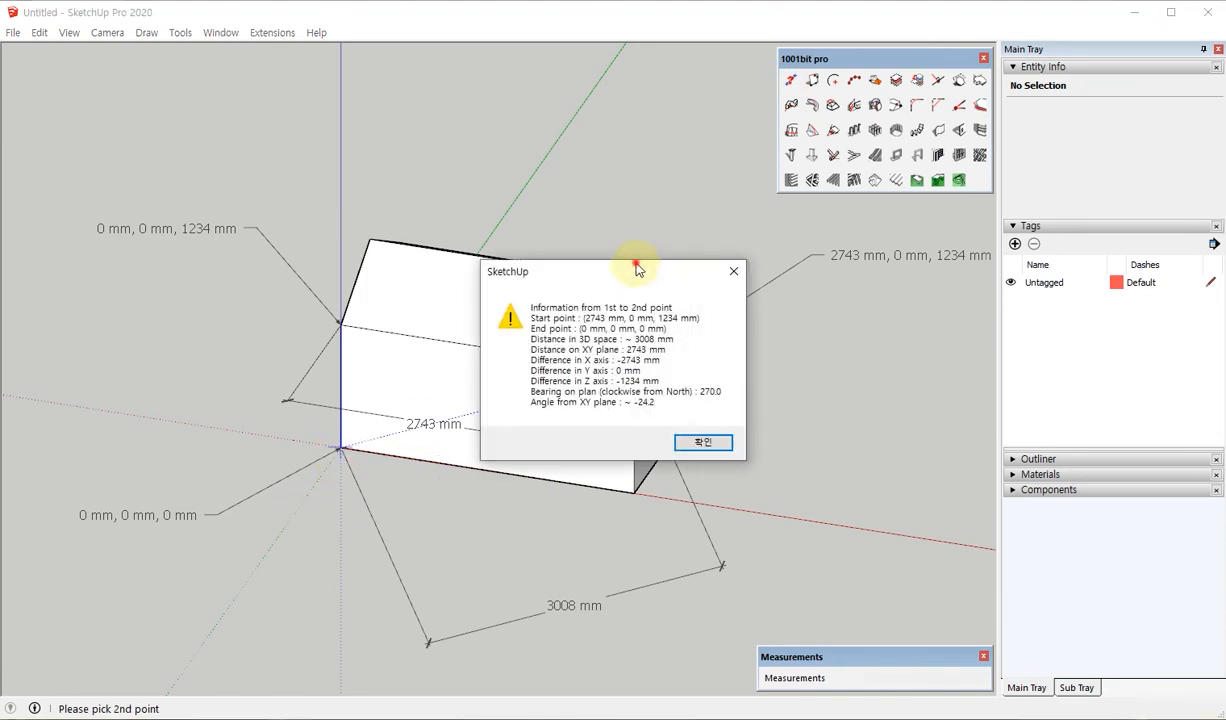
{"action": "mouse_move", "coordinate": [637, 268]}
{"action": "left_mouse_down"}
{"action": "mouse_move", "coordinate": [657, 238]}
{"action": "mouse_move", "coordinate": [807, 200]}
{"action": "mouse_move", "coordinate": [515, 148]}
{"action": "mouse_move", "coordinate": [556, 134]}
{"action": "left_mouse_up"}
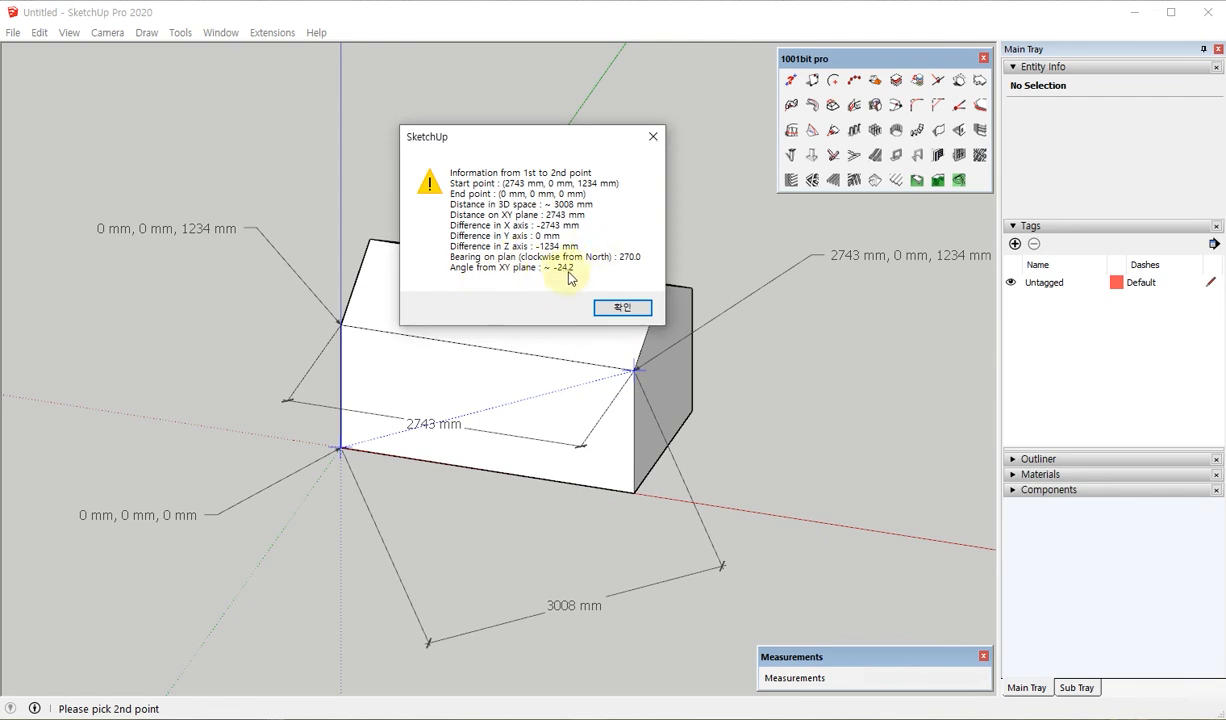
{"action": "left_click", "coordinate": [600, 306]}
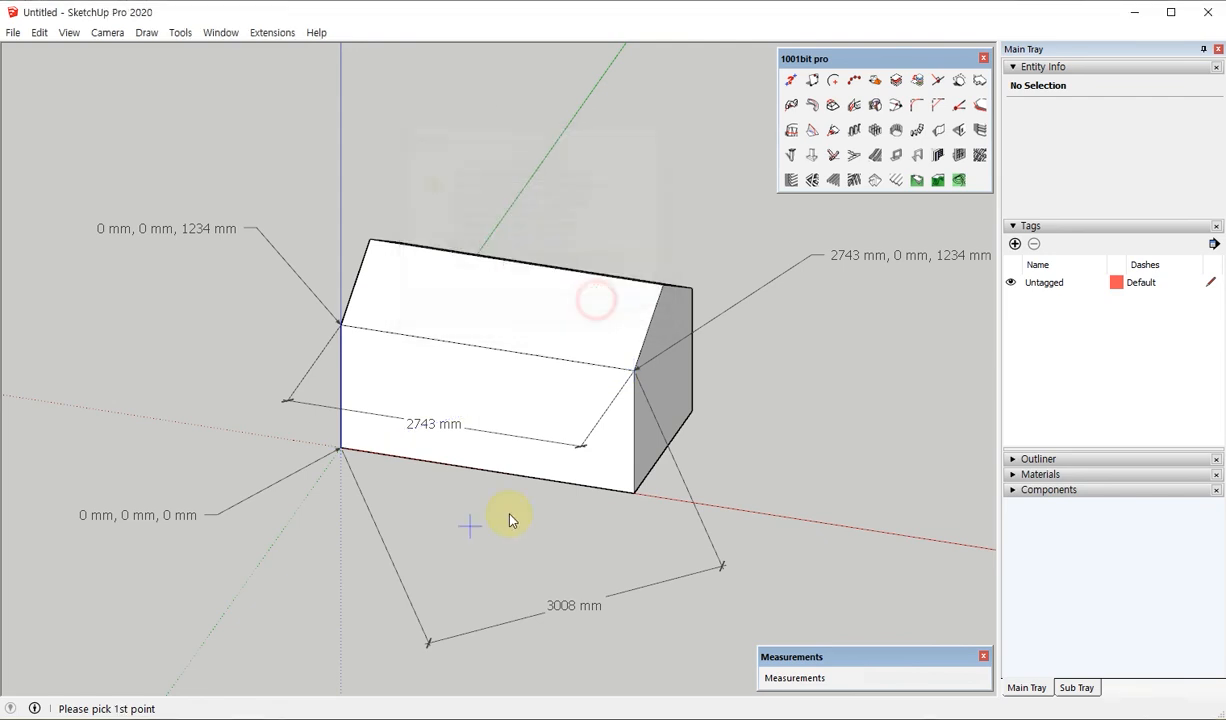
Step: Draw a diagonal line across the front wall from the origin corner to the opposite eave corner
{"action": "middle_click_drag", "start_coordinate": [509, 519], "coordinate": [586, 265]}
{"action": "key", "text": "l"}
{"action": "left_click", "coordinate": [338, 470]}
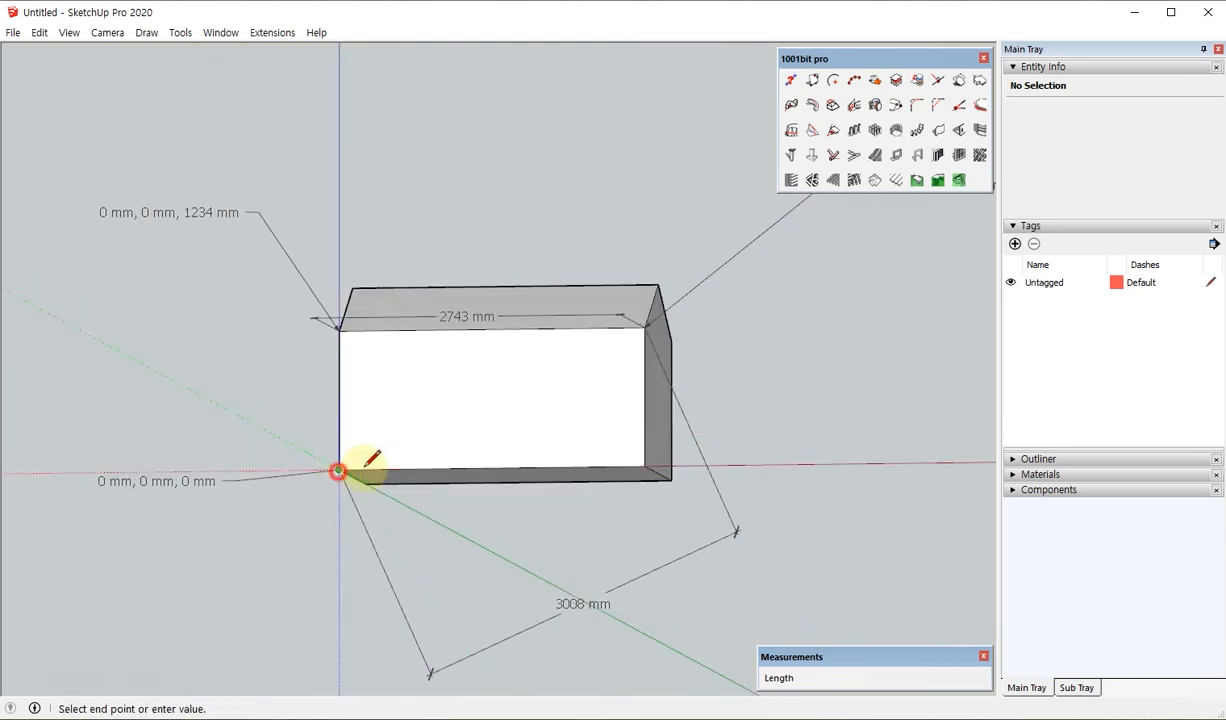
{"action": "left_click", "coordinate": [645, 327]}
{"action": "key", "text": "space"}
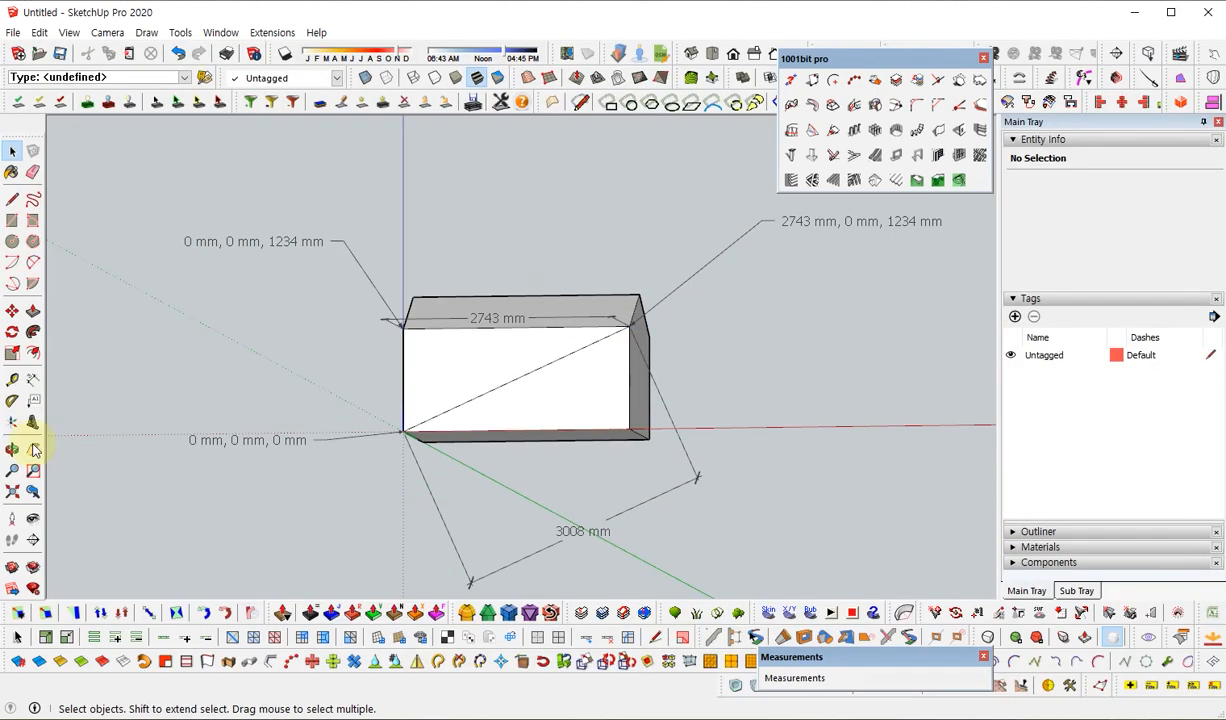
Step: Create a Protractor guide along the front wall's diagonal, centred on the origin corner and measured from the base edge
{"action": "left_click", "coordinate": [15, 401]}
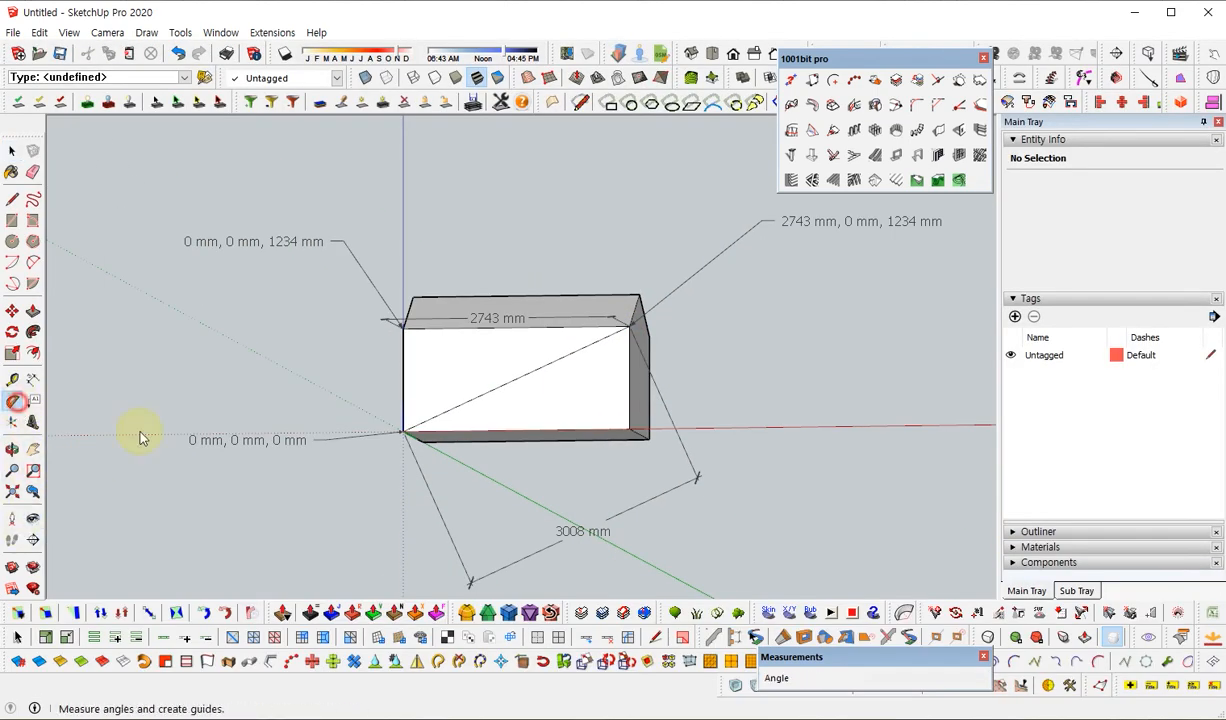
{"action": "left_click", "coordinate": [403, 432]}
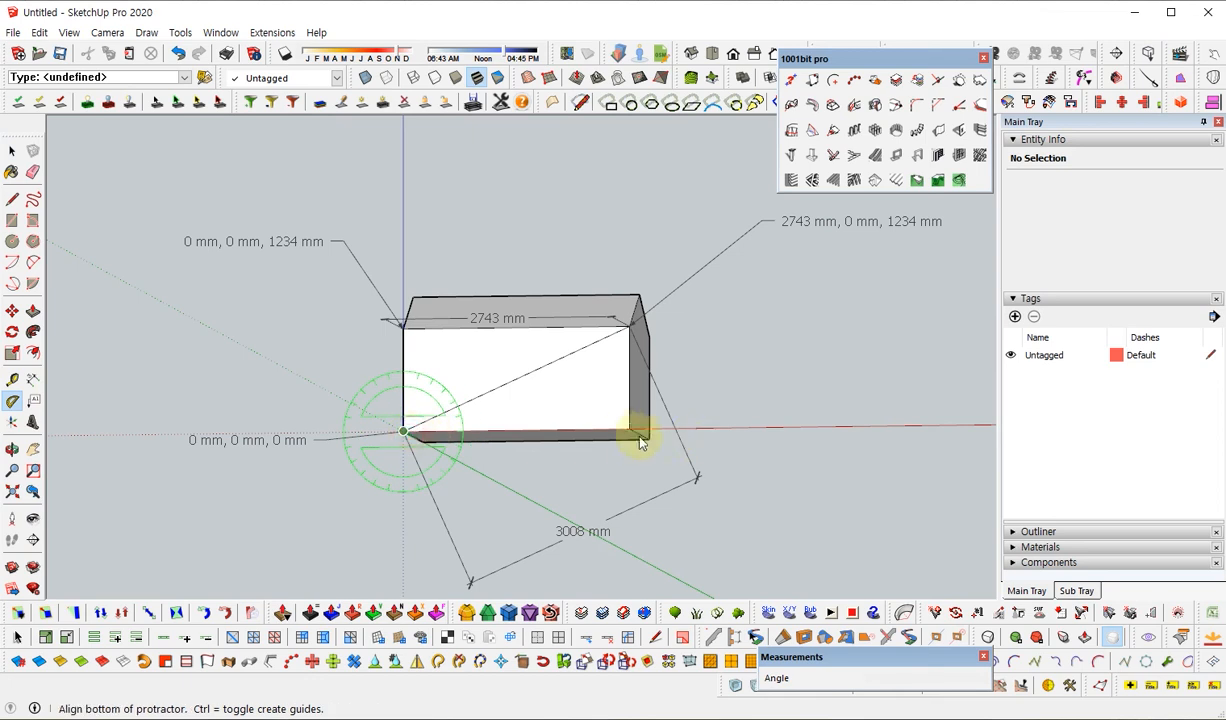
{"action": "left_click", "coordinate": [624, 431]}
{"action": "left_click", "coordinate": [595, 346]}
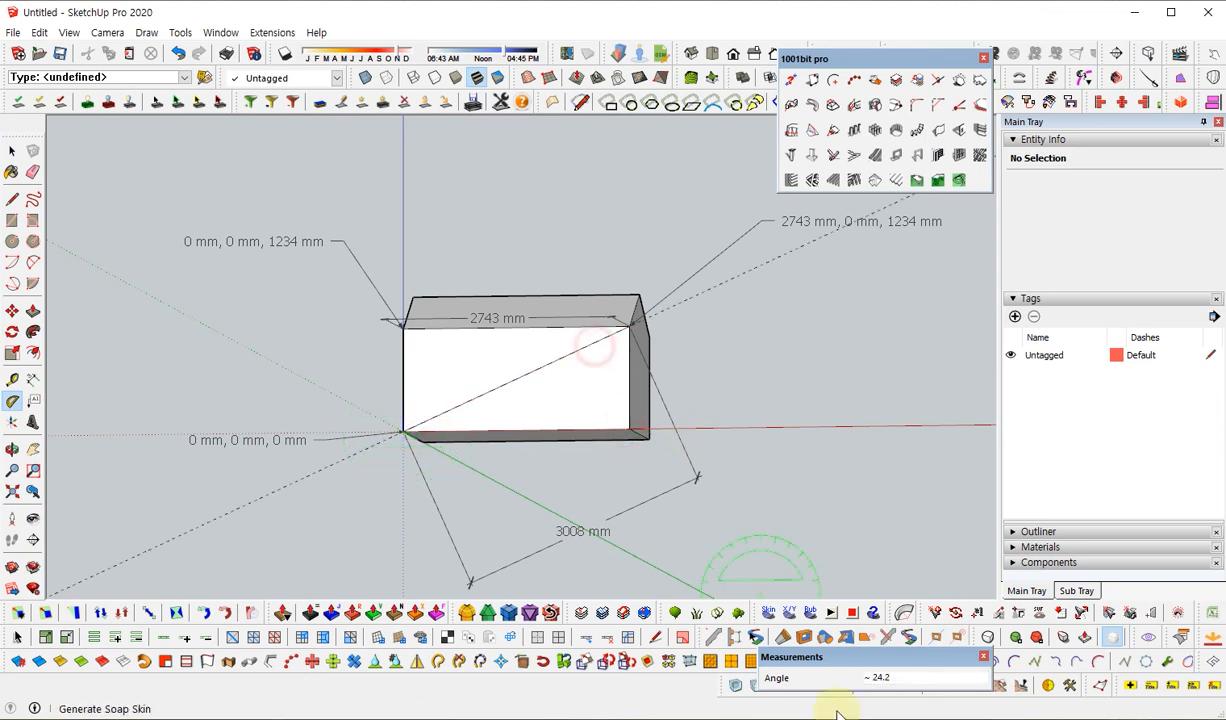
Step: Move the Measurements box up beside the model and measure the angle between the front wall's base edge and diagonal again
{"action": "left_click_drag", "start_coordinate": [775, 657], "coordinate": [754, 403]}
{"action": "key", "text": "o"}
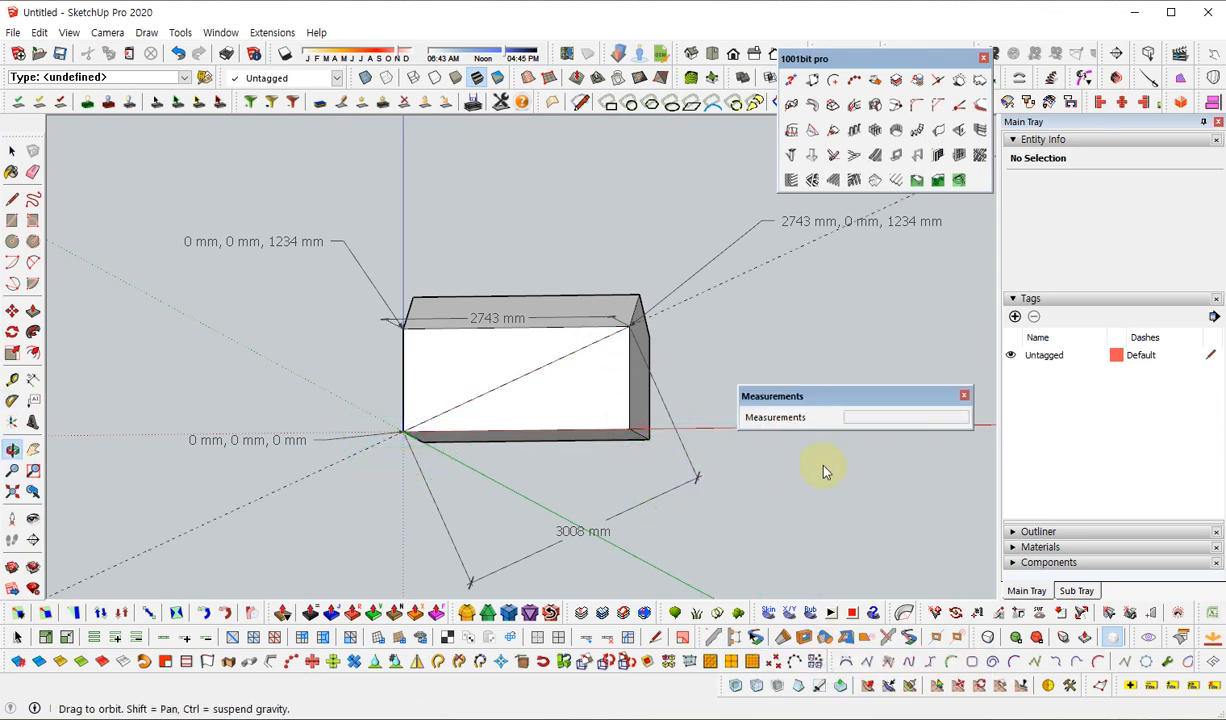
{"action": "key", "text": "Escape"}
{"action": "left_click", "coordinate": [405, 432]}
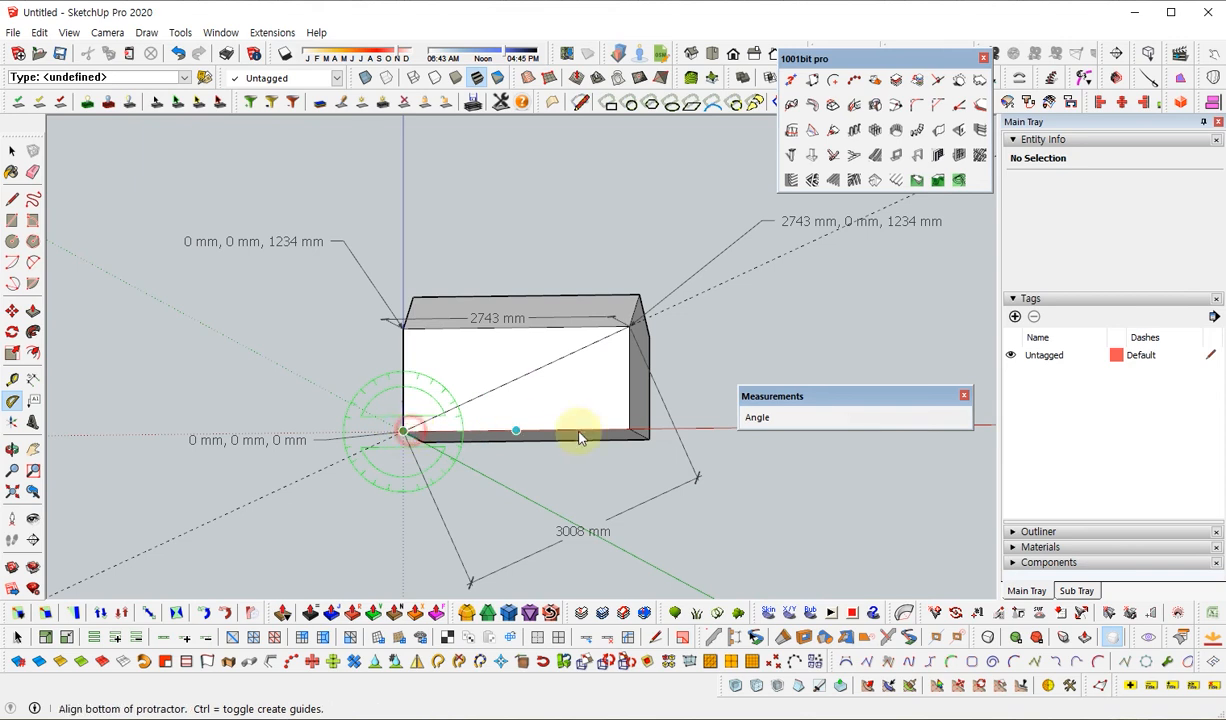
{"action": "left_click", "coordinate": [624, 430]}
{"action": "left_click", "coordinate": [606, 342]}
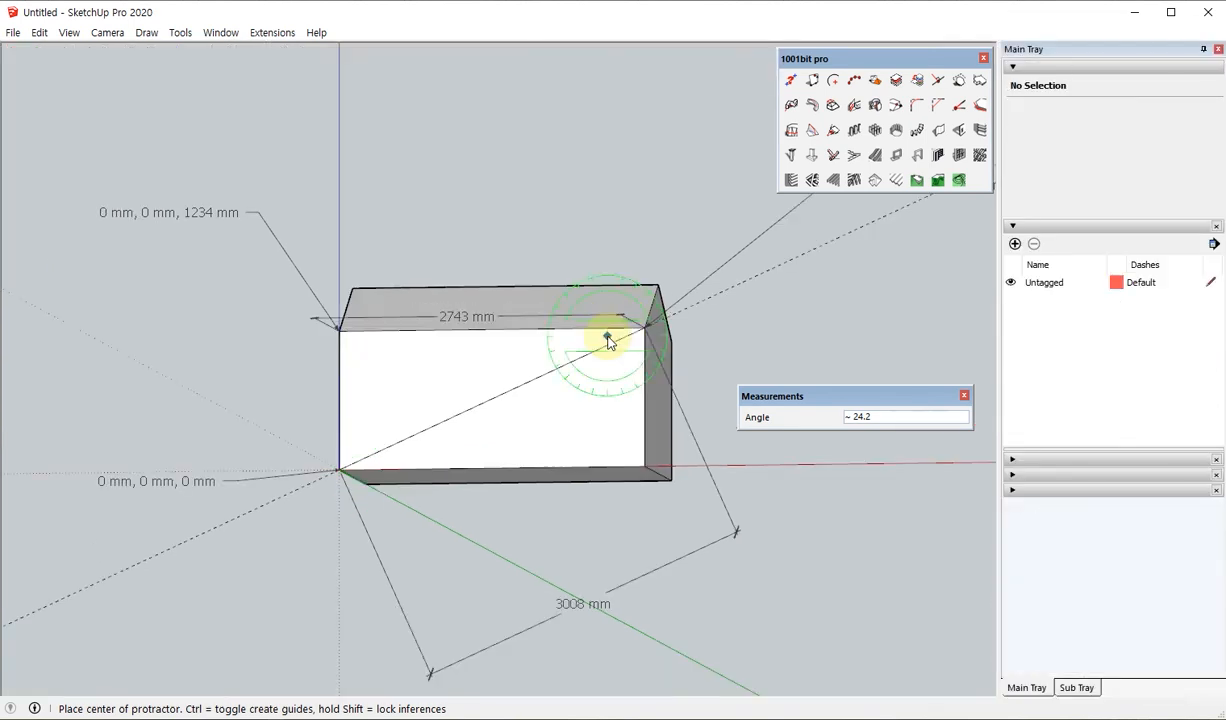
{"action": "middle_click_drag", "start_coordinate": [608, 337], "coordinate": [619, 449]}
{"action": "key", "text": "space"}
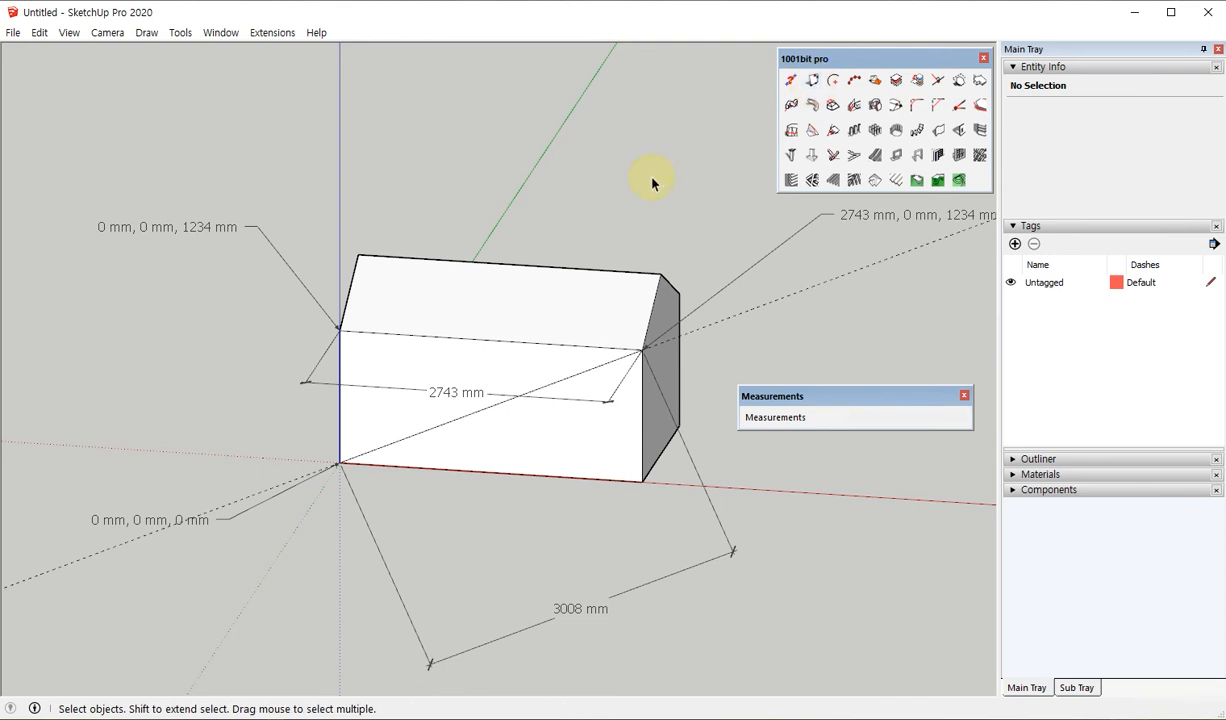
Step: Place a point on the front wall face using the origin corner as reference, offset along the base edge and 1000 mm vertically
{"action": "middle_click_drag", "start_coordinate": [632, 378], "coordinate": [552, 378]}
{"action": "scroll", "coordinate": [370, 440], "scroll_direction": "up", "scroll_amount": 4}
{"action": "middle_click_drag", "start_coordinate": [372, 440], "coordinate": [447, 429]}
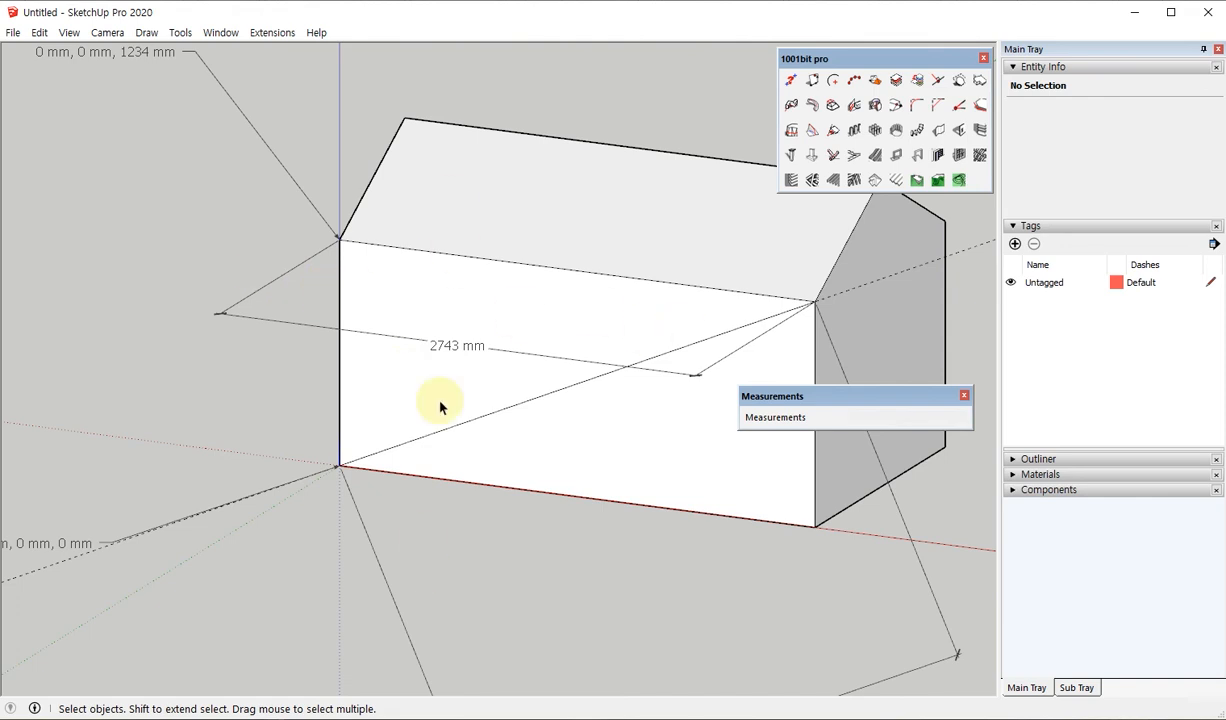
{"action": "middle_click_drag", "start_coordinate": [438, 405], "coordinate": [415, 410]}
{"action": "middle_click_drag", "start_coordinate": [548, 407], "coordinate": [613, 383]}
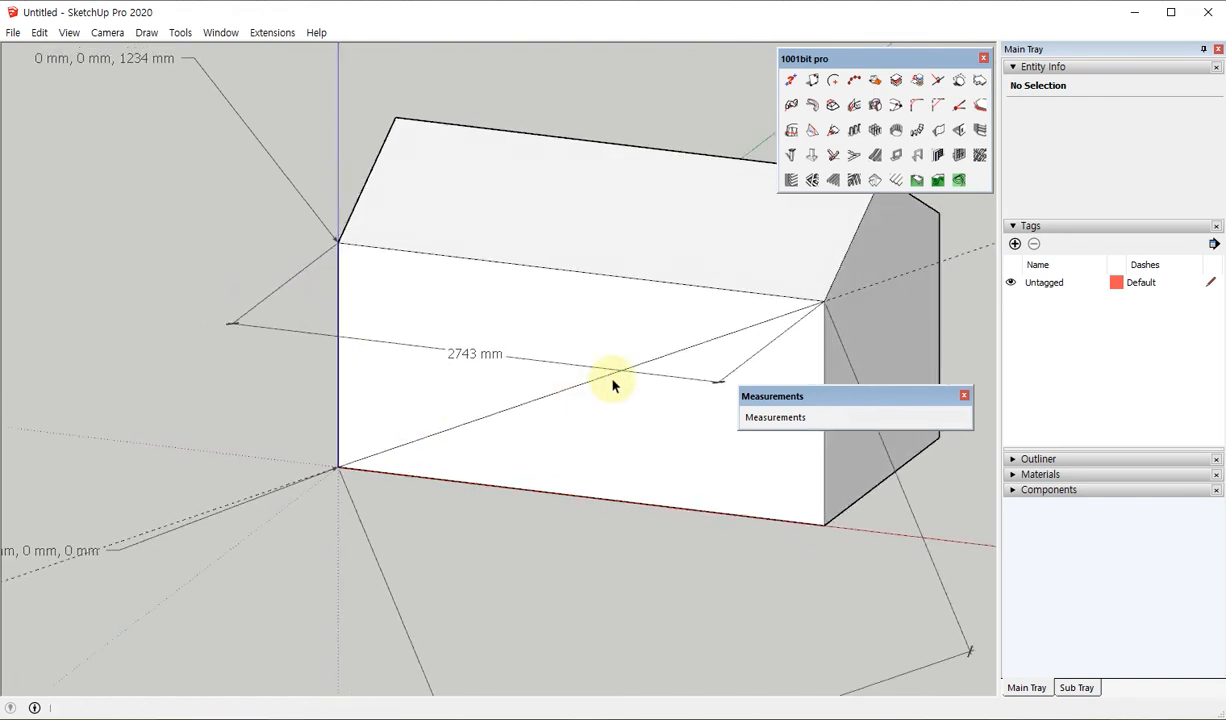
{"action": "left_click", "coordinate": [812, 80]}
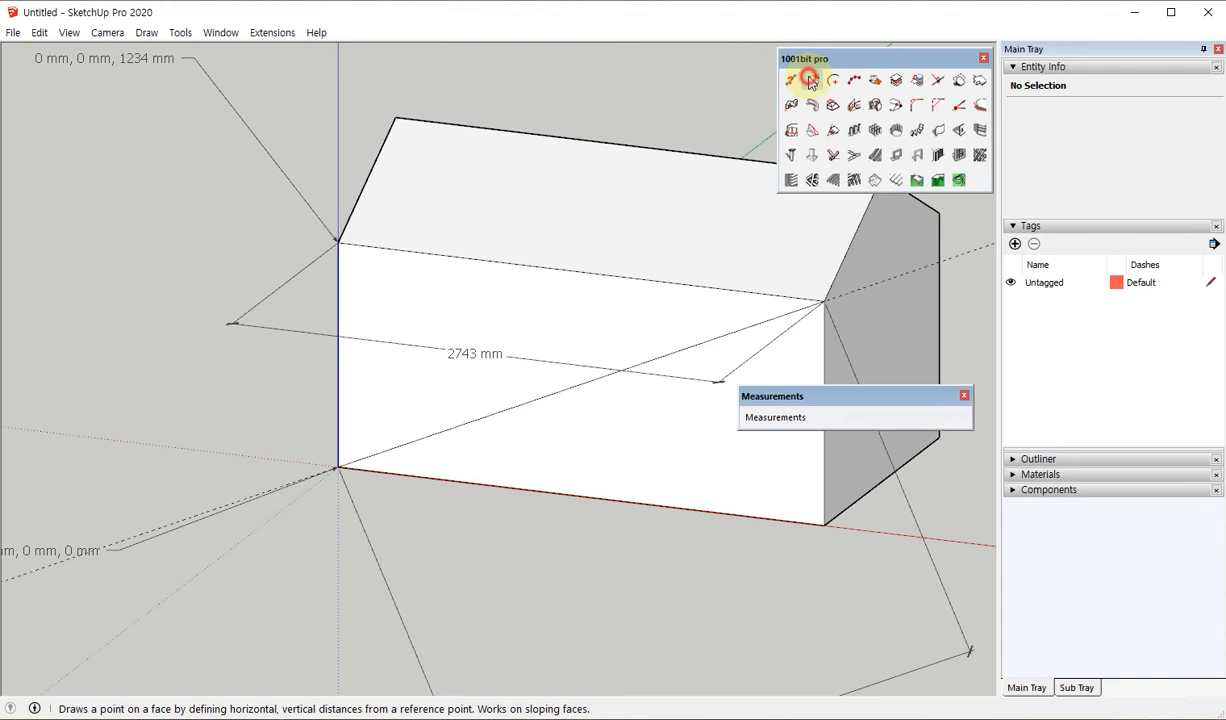
{"action": "middle_click_drag", "start_coordinate": [520, 515], "coordinate": [519, 538]}
{"action": "scroll", "coordinate": [436, 470], "scroll_direction": "up", "scroll_amount": 3}
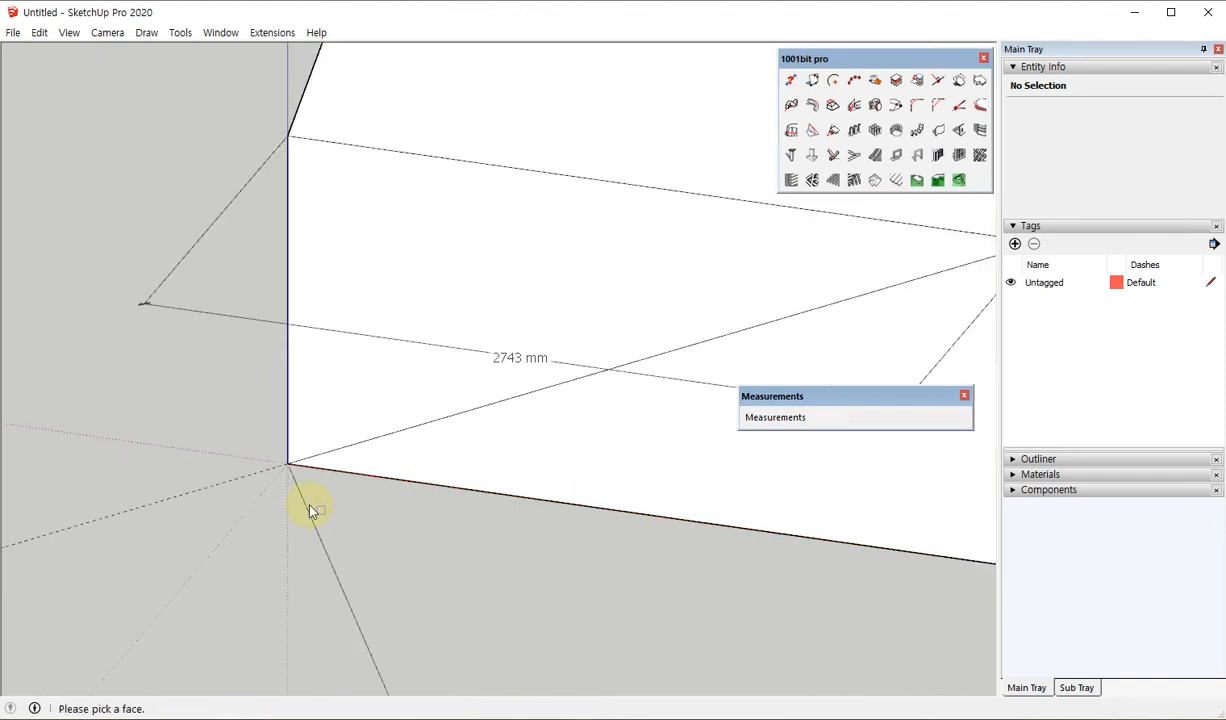
{"action": "left_click", "coordinate": [480, 291]}
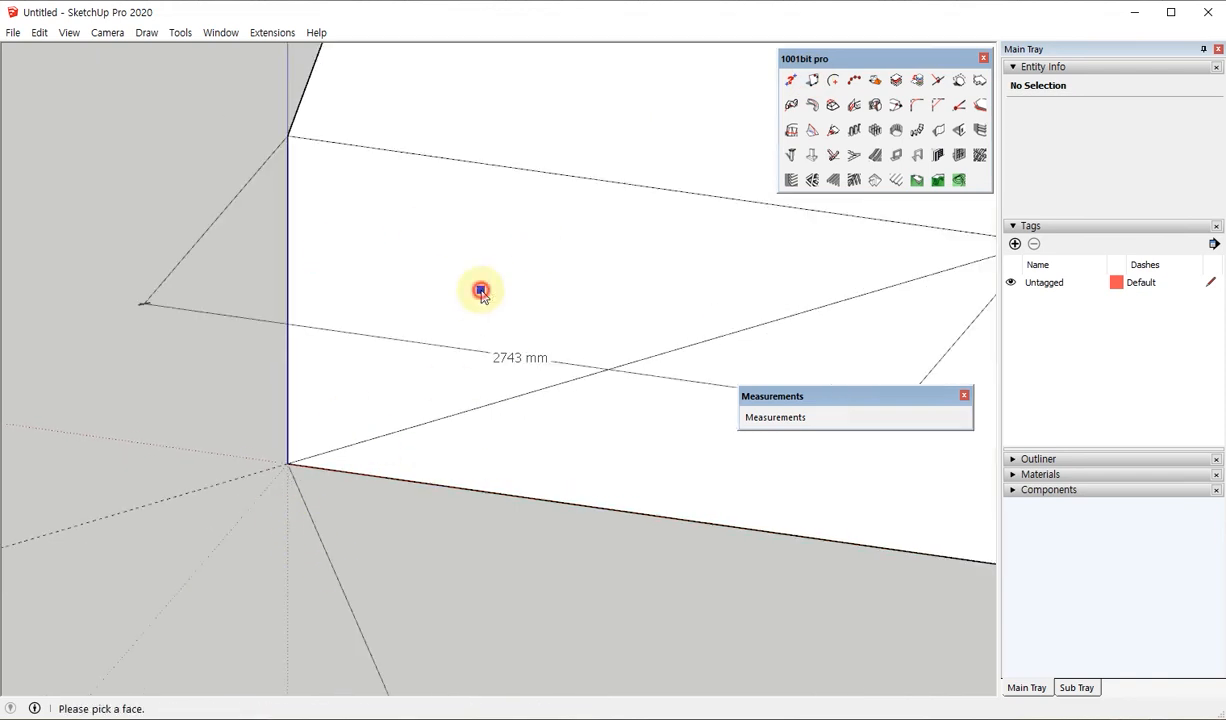
{"action": "left_click", "coordinate": [291, 462]}
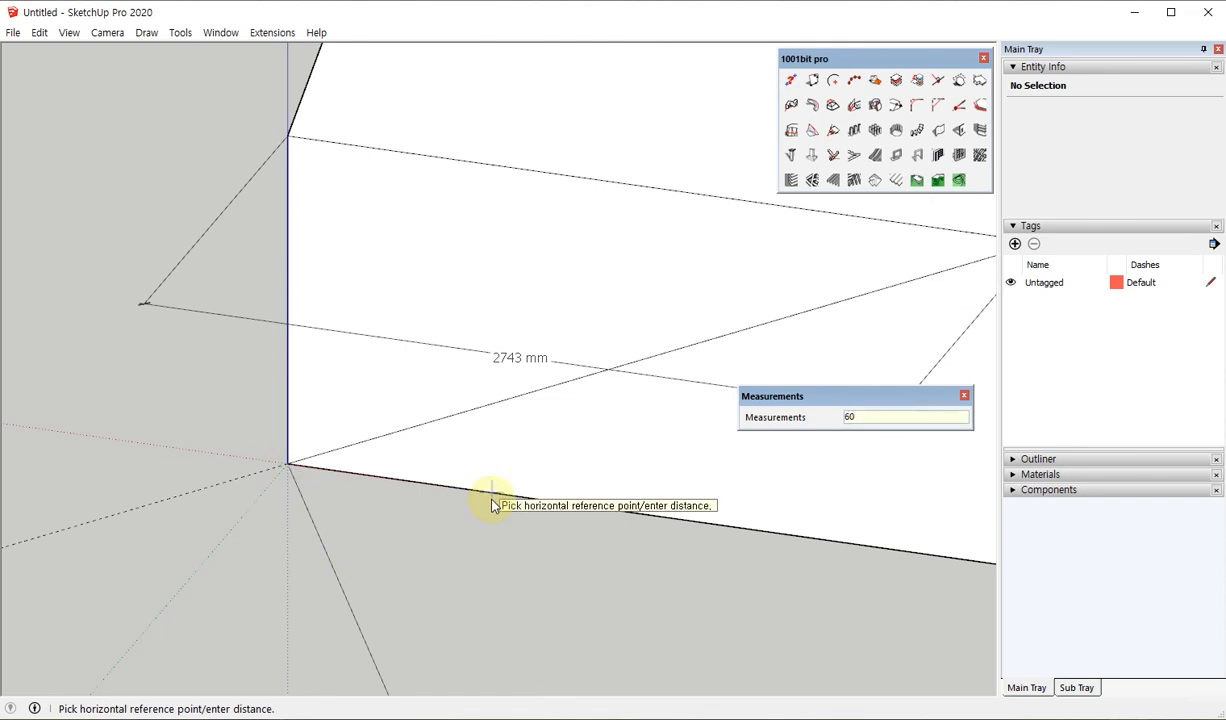
{"action": "left_click", "coordinate": [452, 485]}
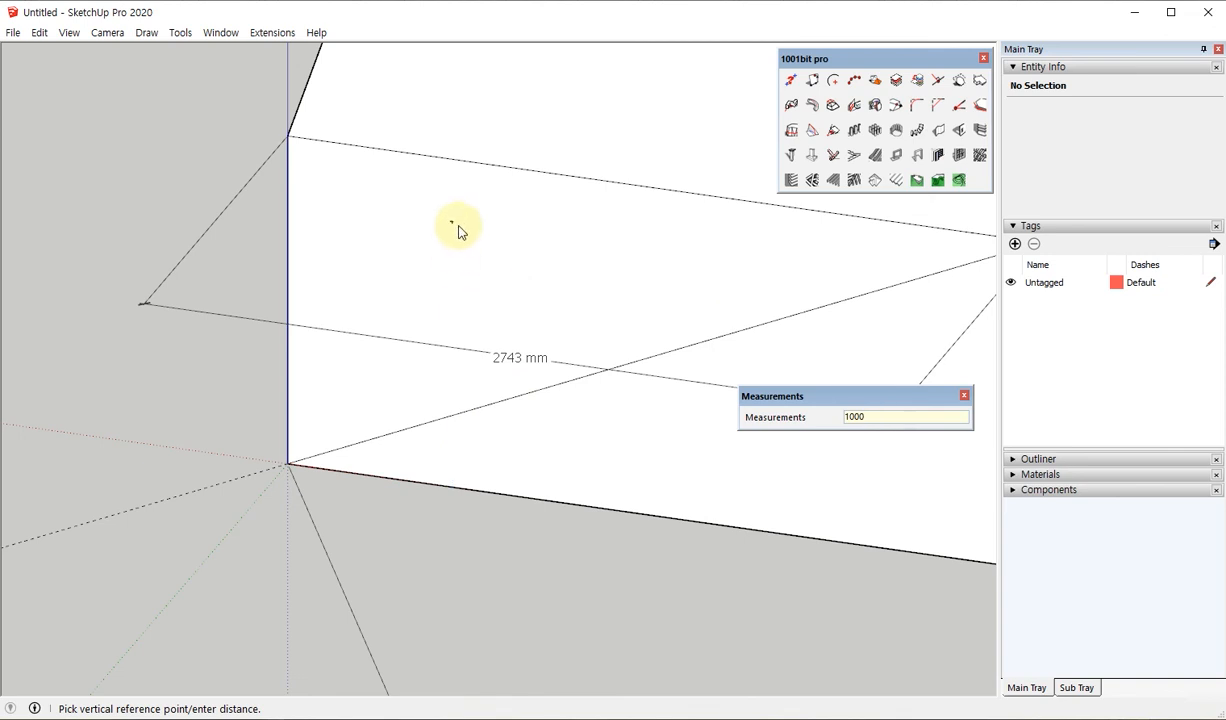
Step: Place a point on the front roof face using the eave corner above the origin as reference, offset along the eave edge and 300 mm vertically
{"action": "middle_click_drag", "start_coordinate": [378, 487], "coordinate": [489, 342]}
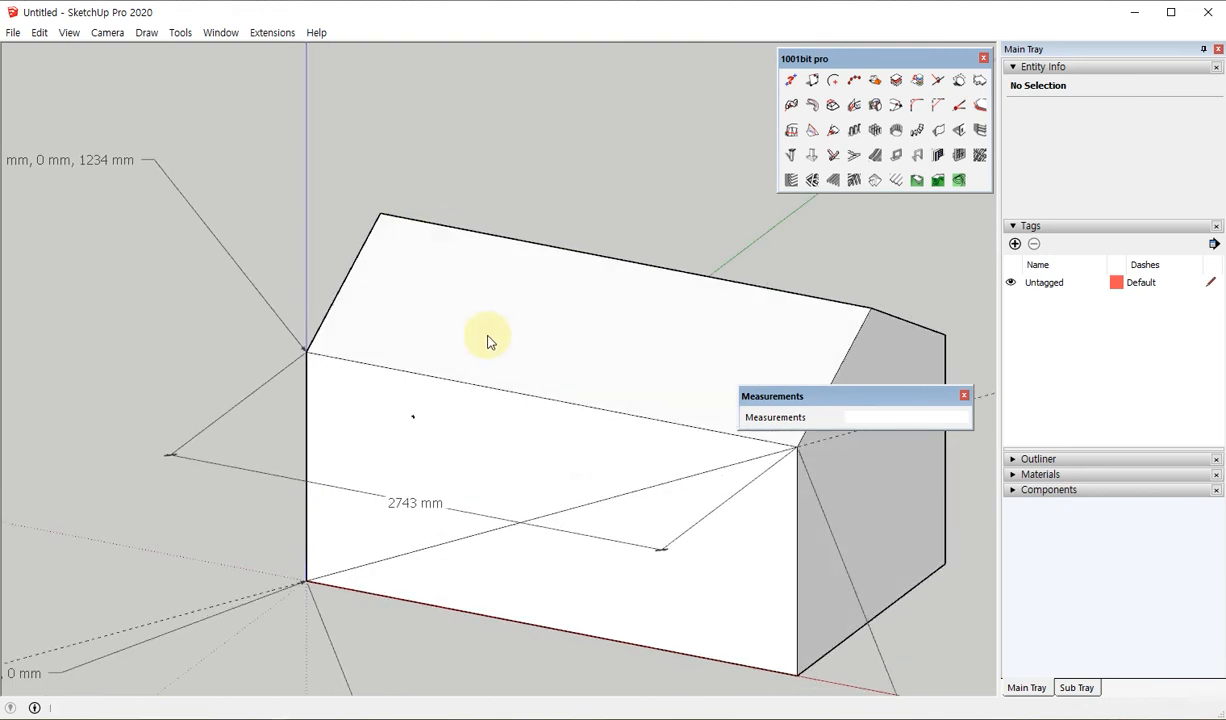
{"action": "left_click", "coordinate": [812, 80]}
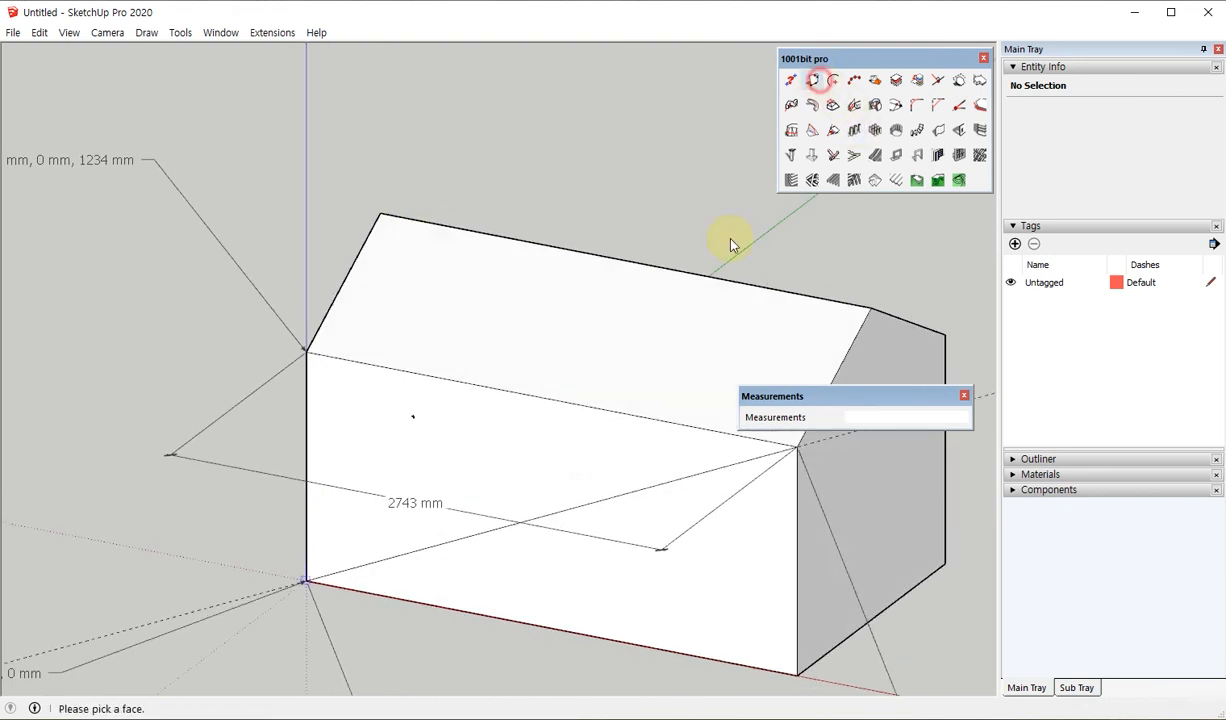
{"action": "left_click", "coordinate": [473, 308]}
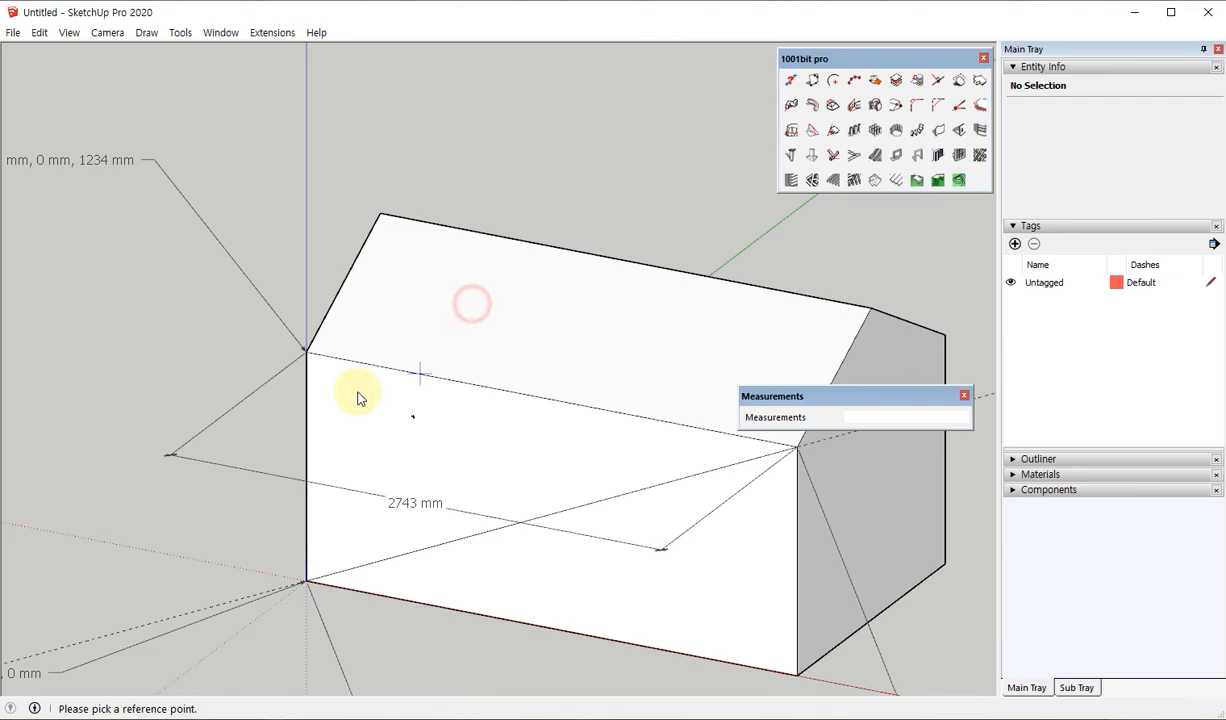
{"action": "left_click", "coordinate": [307, 352]}
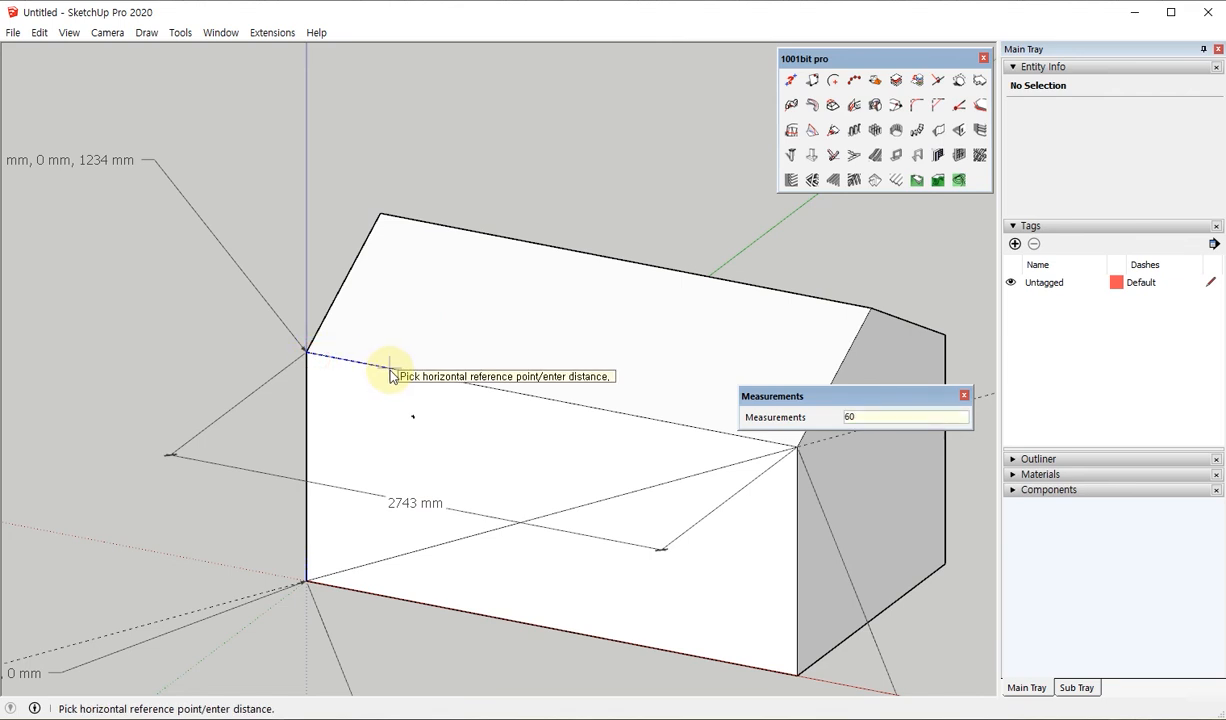
{"action": "key", "text": "Return"}
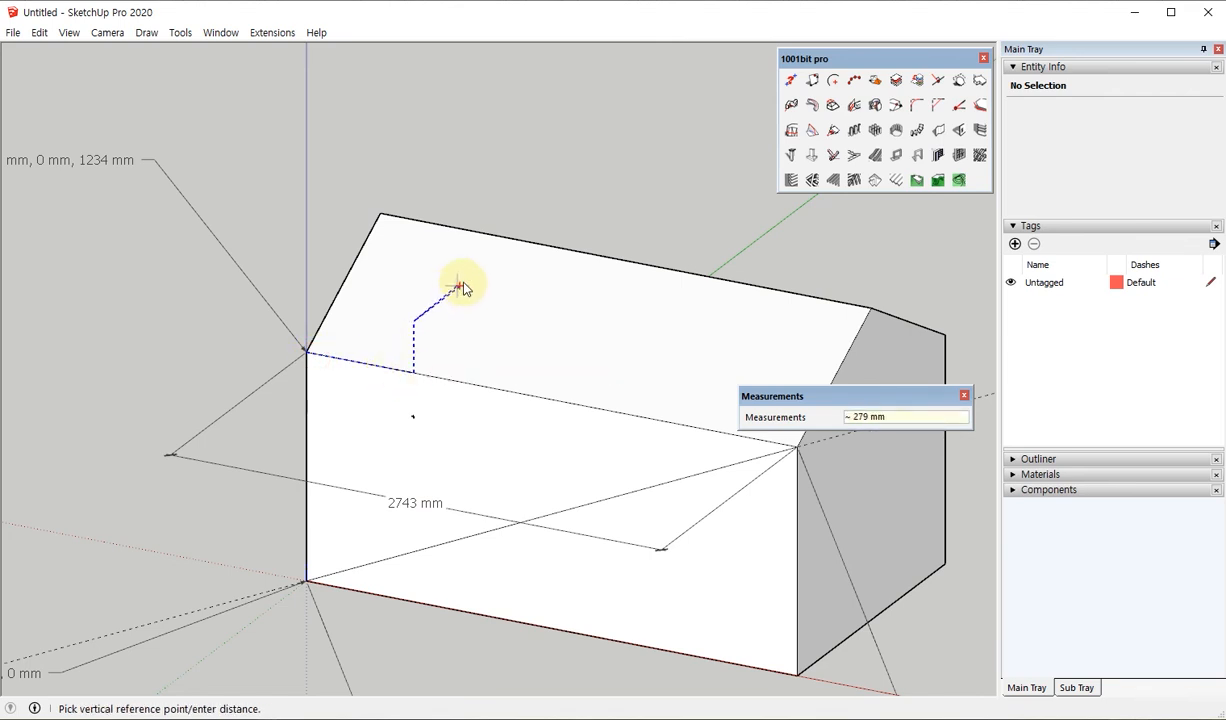
{"action": "middle_click_drag", "start_coordinate": [446, 317], "coordinate": [444, 362]}
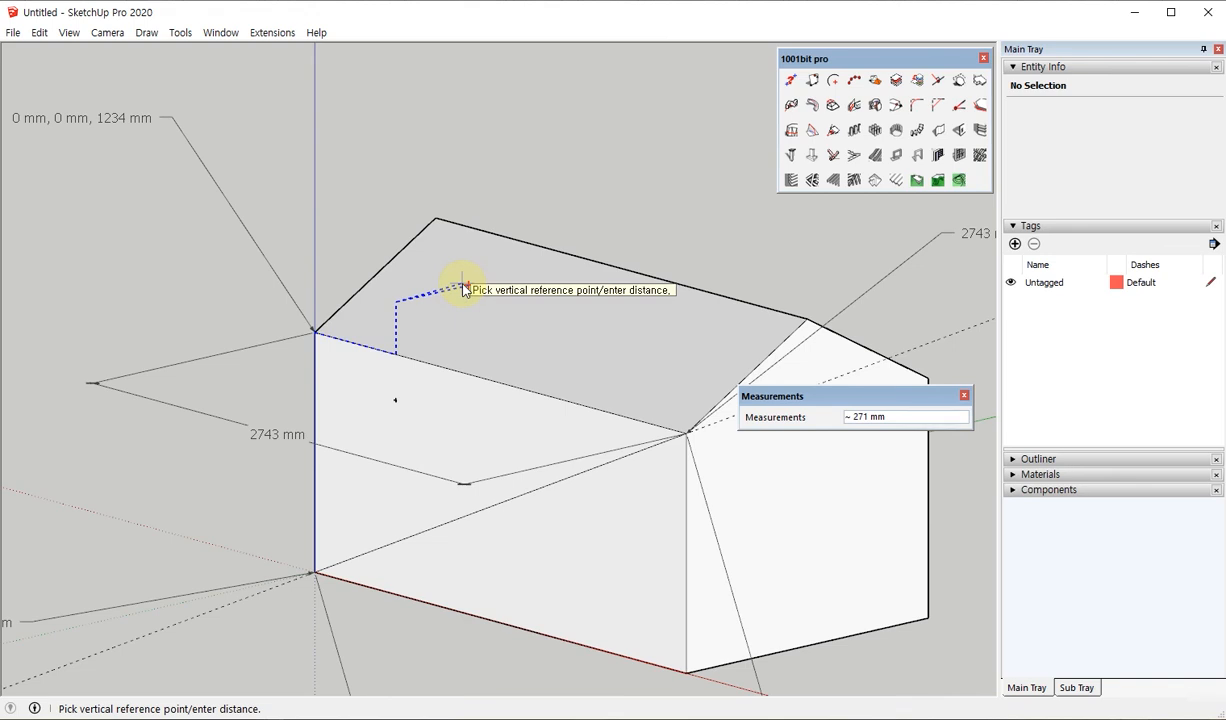
{"action": "type", "text": "300"}
{"action": "key", "text": "Return"}
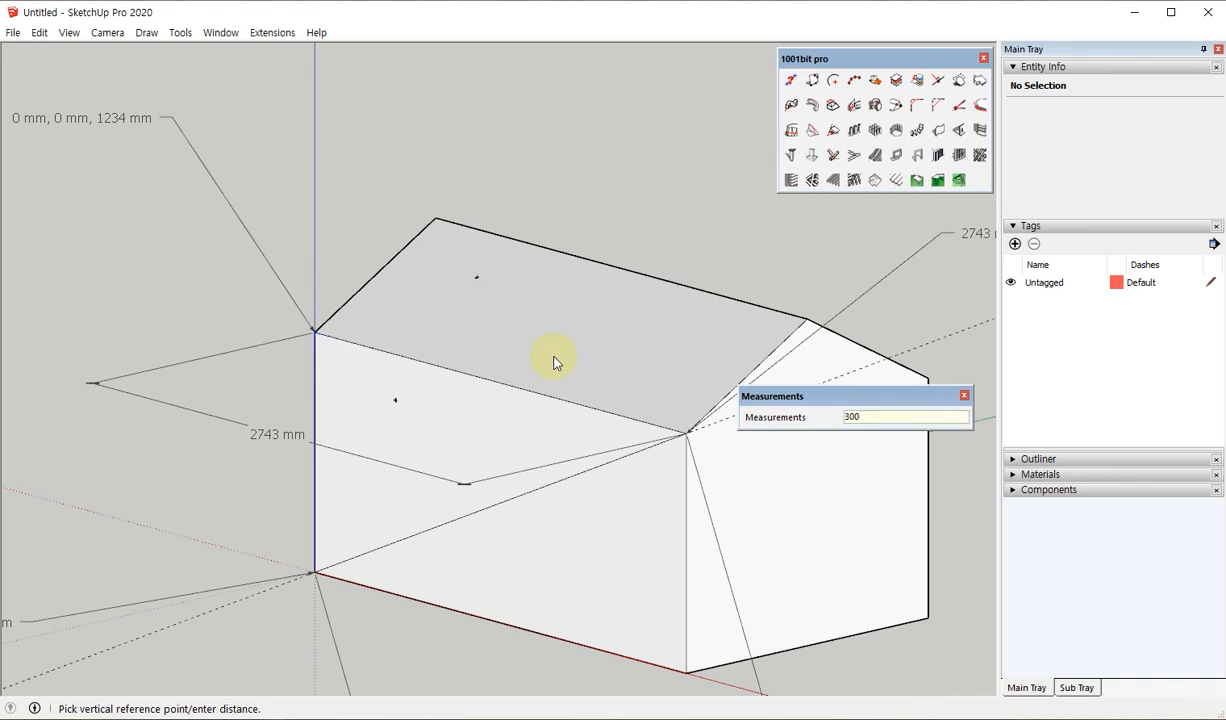
{"action": "middle_click_drag", "start_coordinate": [553, 358], "coordinate": [634, 381]}
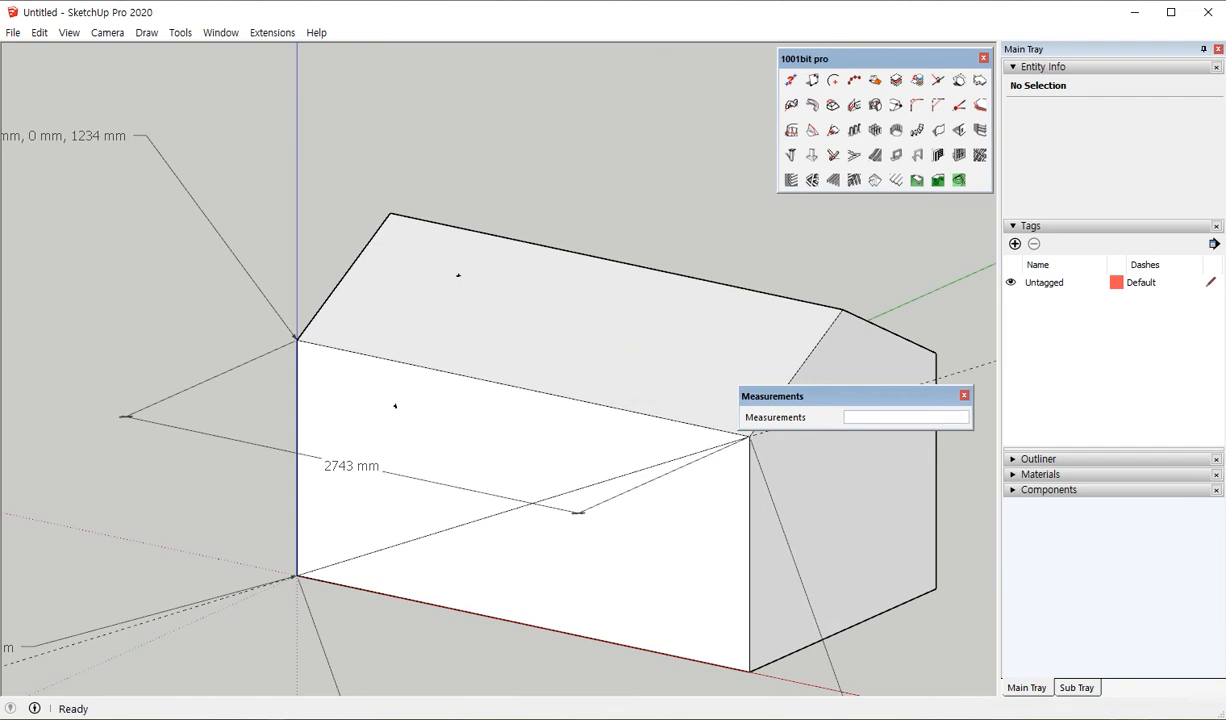
{"action": "scroll", "coordinate": [664, 468], "scroll_direction": "down", "scroll_amount": 1}
{"action": "scroll", "coordinate": [461, 328], "scroll_direction": "up", "scroll_amount": 1}
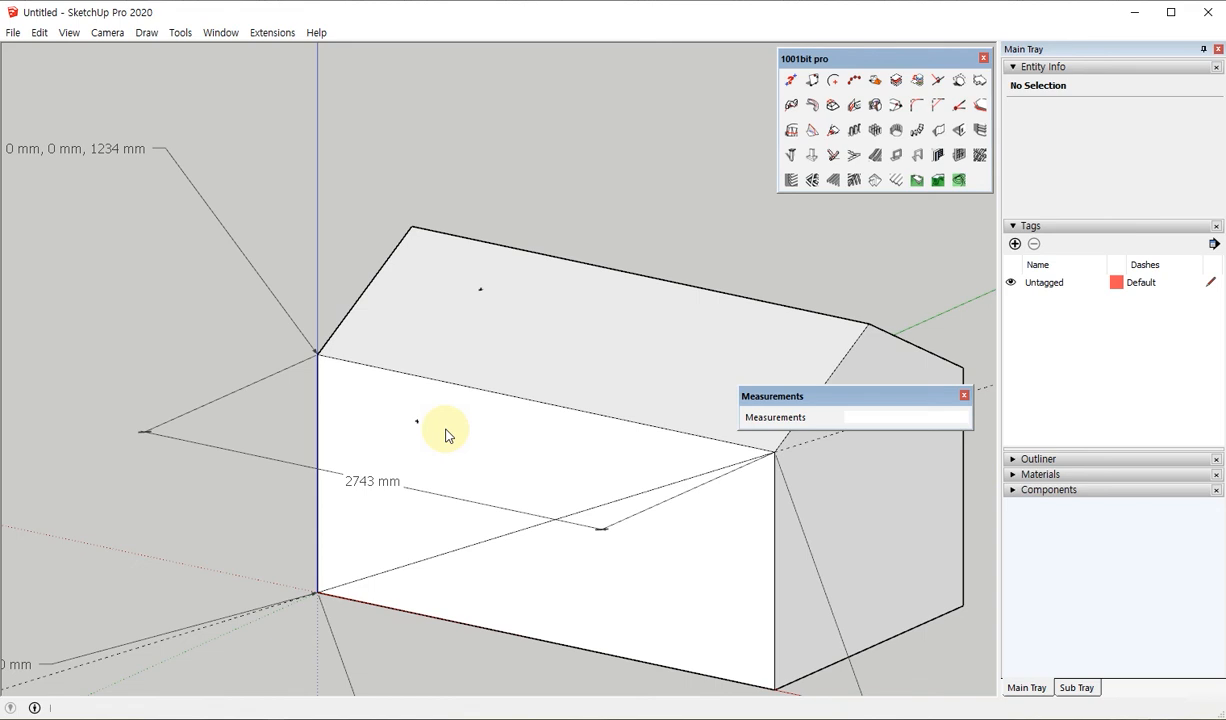
{"action": "middle_click_drag", "start_coordinate": [416, 451], "coordinate": [545, 456]}
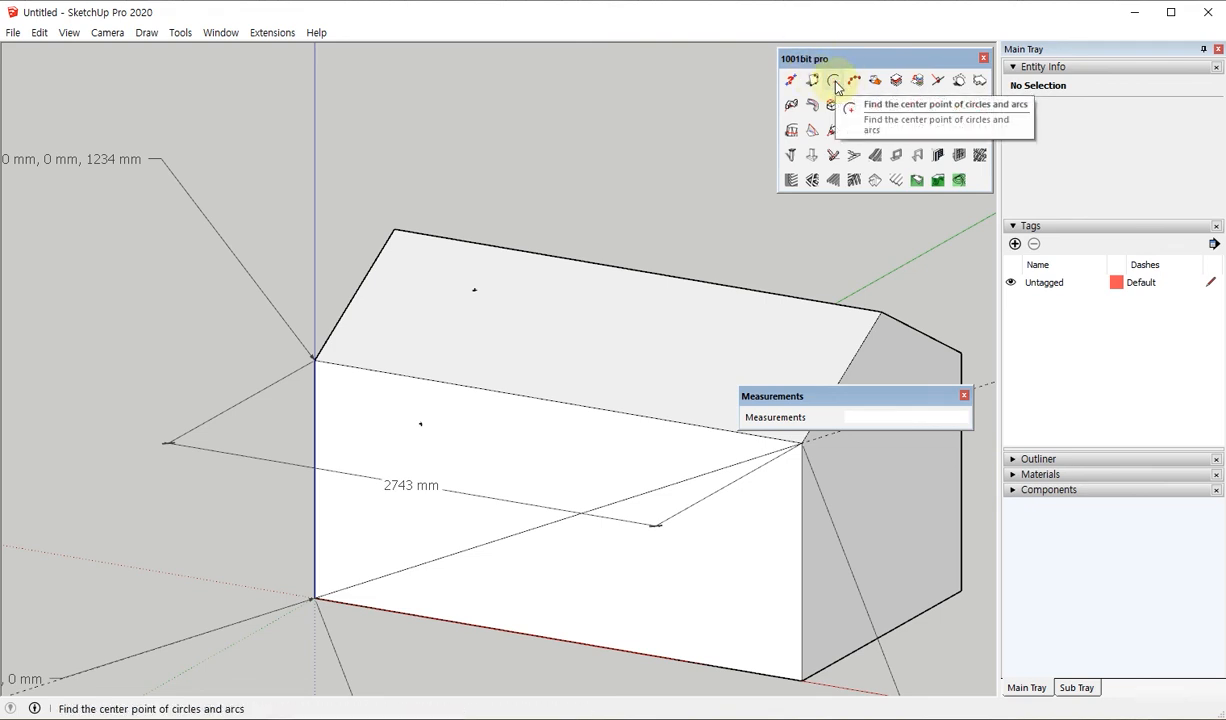
Step: Draw a circle with a radius of about 916 mm on the ground in the empty area beside the house
{"action": "scroll", "coordinate": [391, 412], "scroll_direction": "down", "scroll_amount": 5}
{"action": "middle_click_drag", "start_coordinate": [514, 417], "coordinate": [432, 629]}
{"action": "middle_click_drag", "start_coordinate": [800, 470], "coordinate": [438, 643], "text": "shift"}
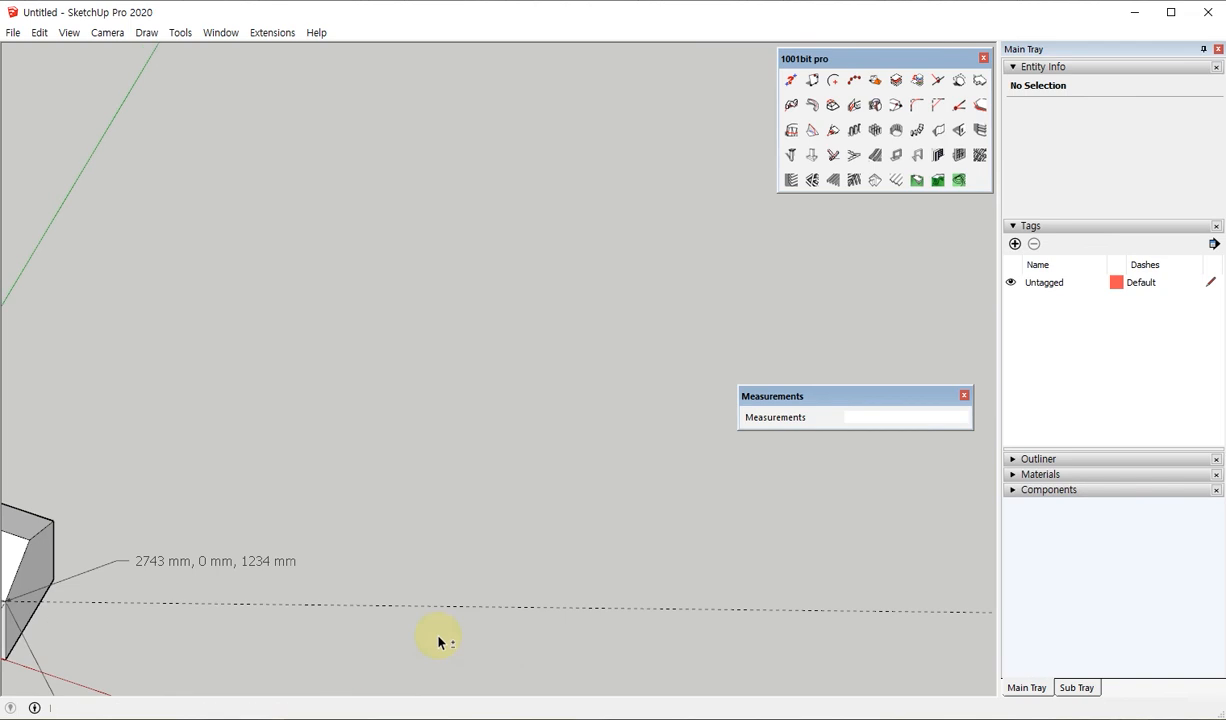
{"action": "key", "text": "c"}
{"action": "left_click", "coordinate": [411, 366]}
{"action": "left_click", "coordinate": [482, 376]}
{"action": "middle_click_drag", "start_coordinate": [482, 376], "coordinate": [397, 352]}
{"action": "key", "text": "space"}
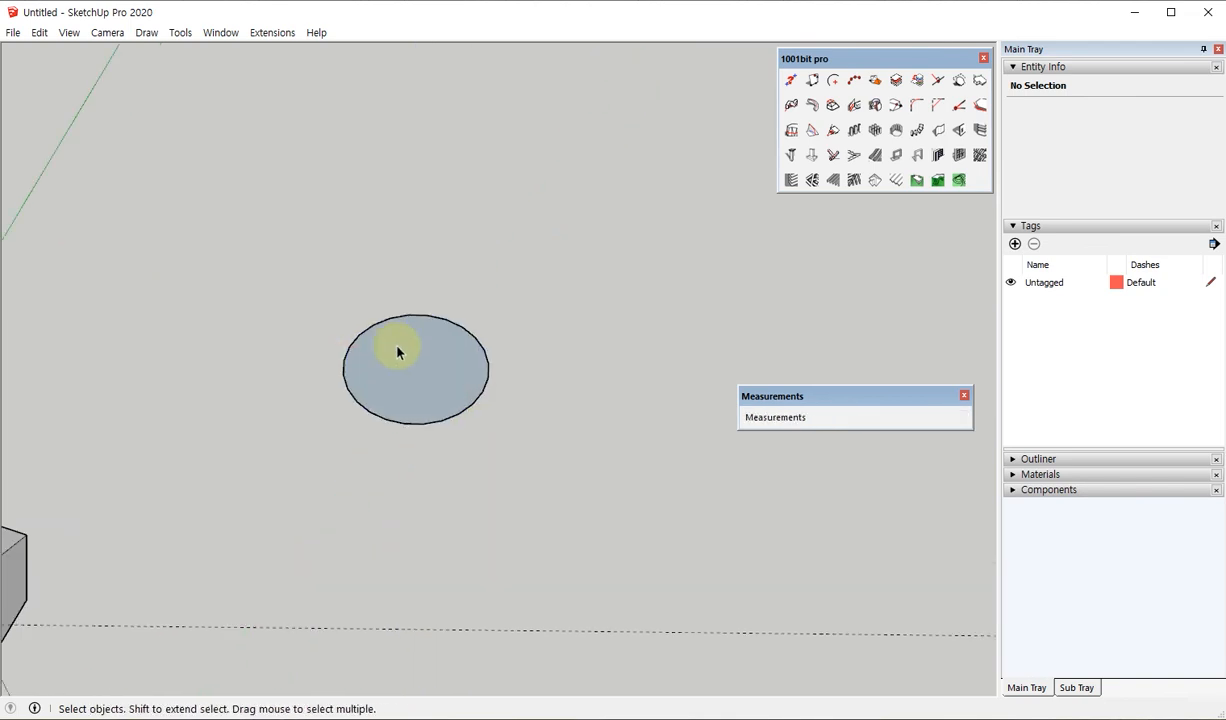
{"action": "scroll", "coordinate": [397, 352], "scroll_direction": "up", "scroll_amount": 3}
{"action": "key", "text": "l"}
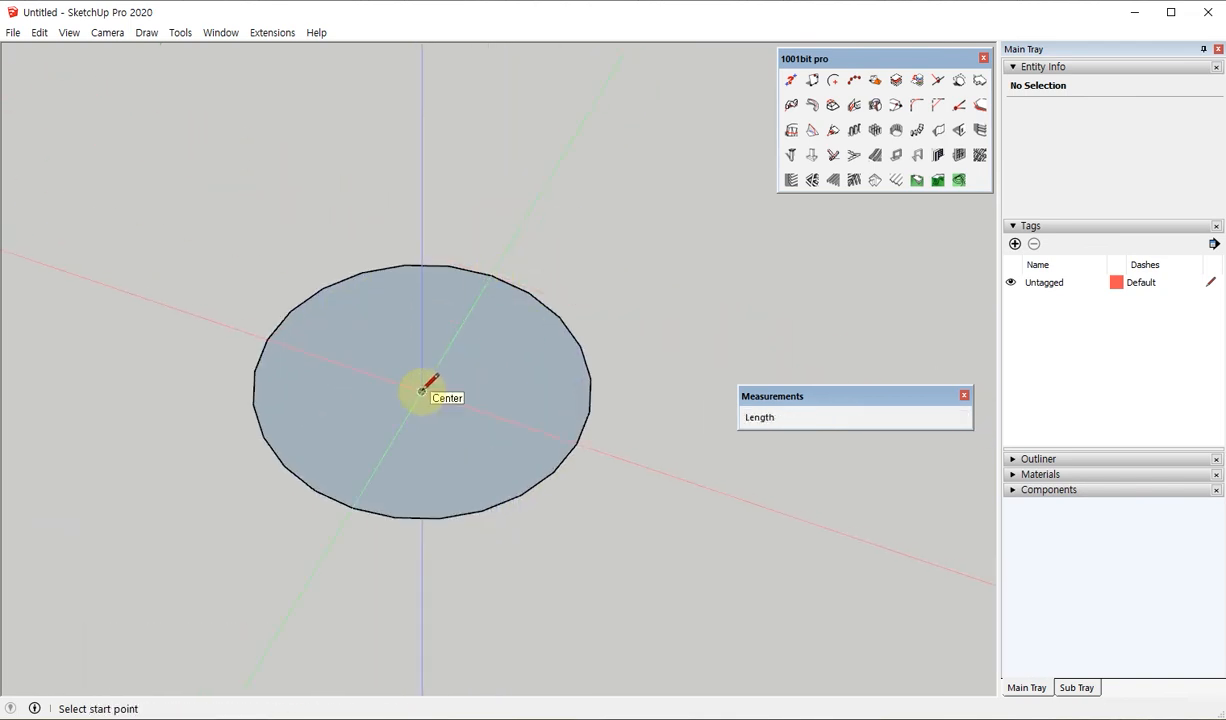
{"action": "key", "text": "space"}
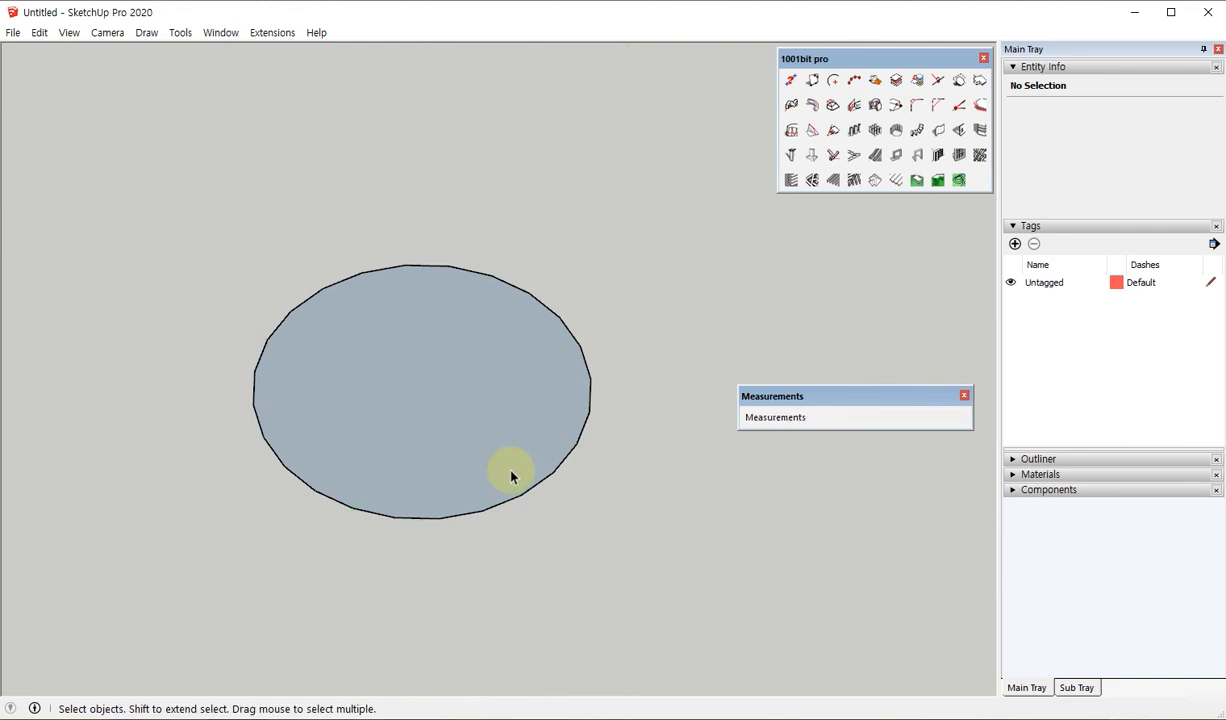
Step: Delete the circle's face and explode its outline curve into individual edges
{"action": "middle_click_drag", "start_coordinate": [512, 473], "coordinate": [435, 396]}
{"action": "left_click", "coordinate": [435, 396]}
{"action": "key", "text": "Delete"}
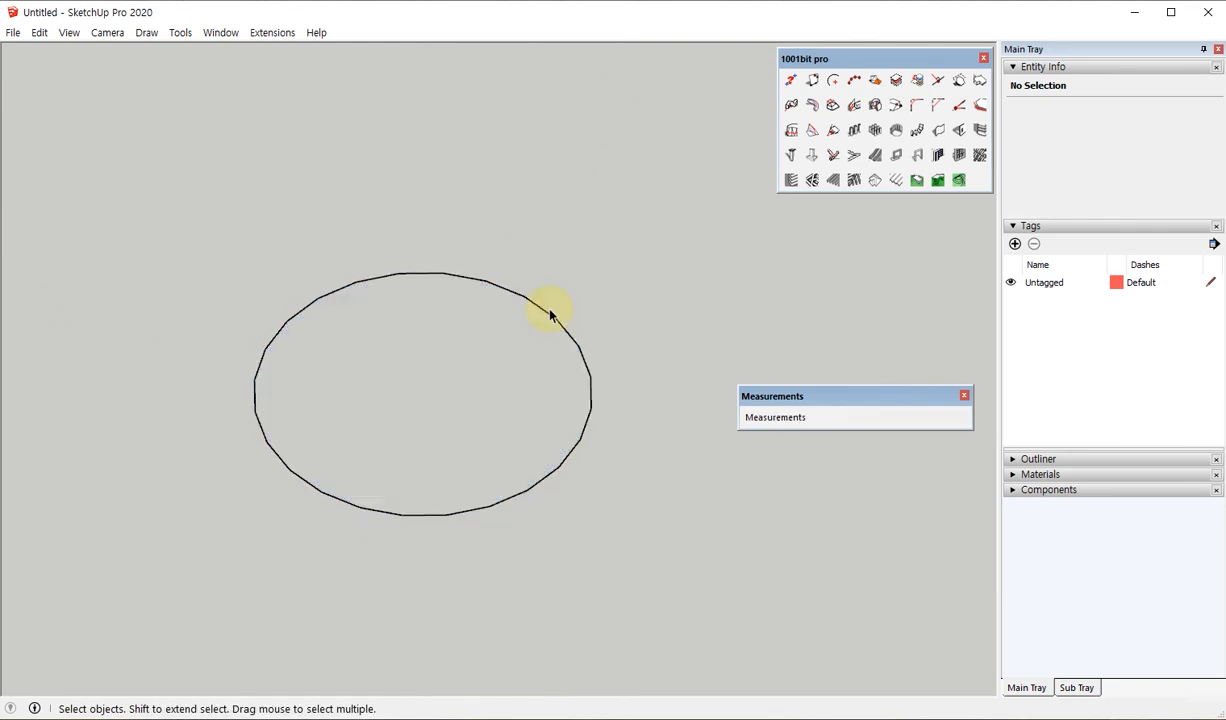
{"action": "left_click", "coordinate": [542, 312]}
{"action": "right_click", "coordinate": [535, 314]}
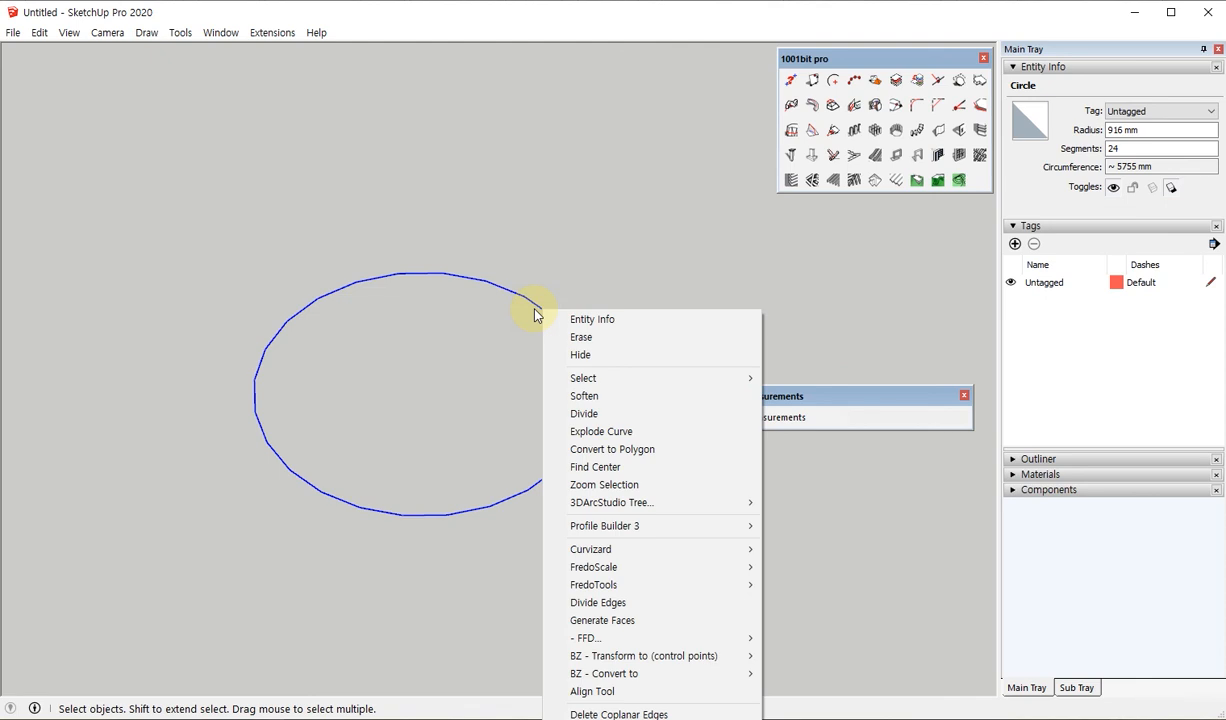
{"action": "left_click", "coordinate": [700, 433]}
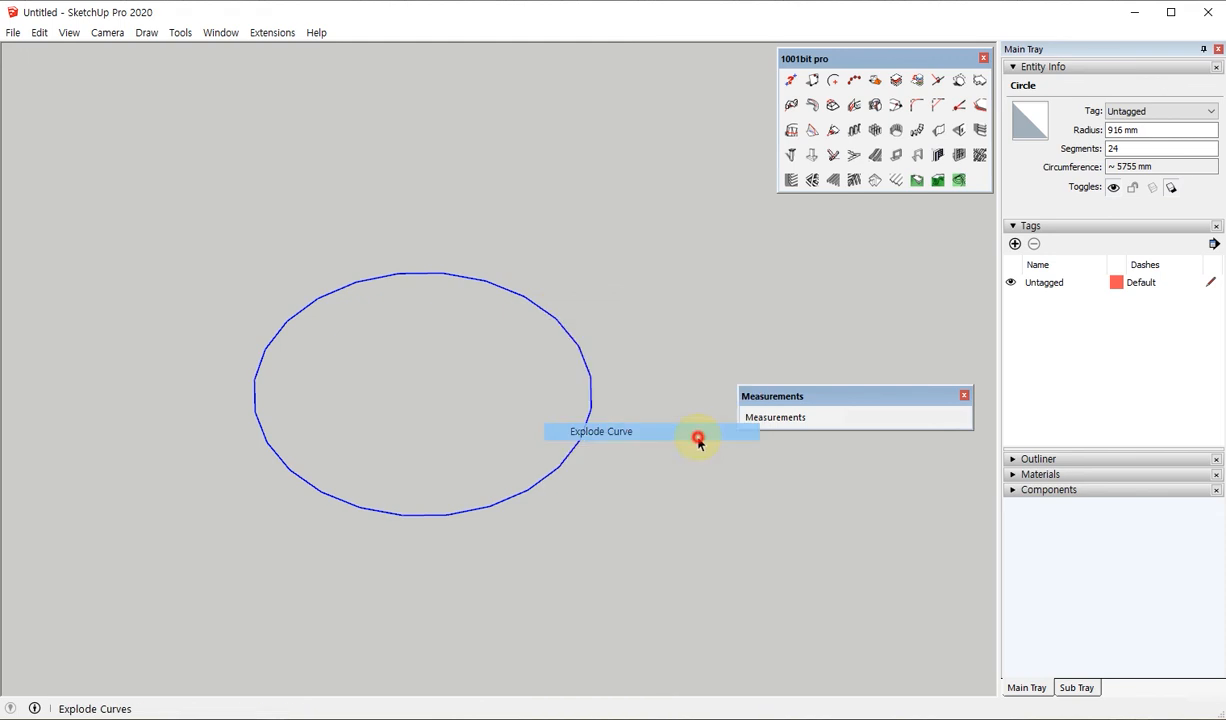
Step: Select single edges and groups of edges around the circle's outline to check how it is split, and clear the selection
{"action": "left_click", "coordinate": [503, 296]}
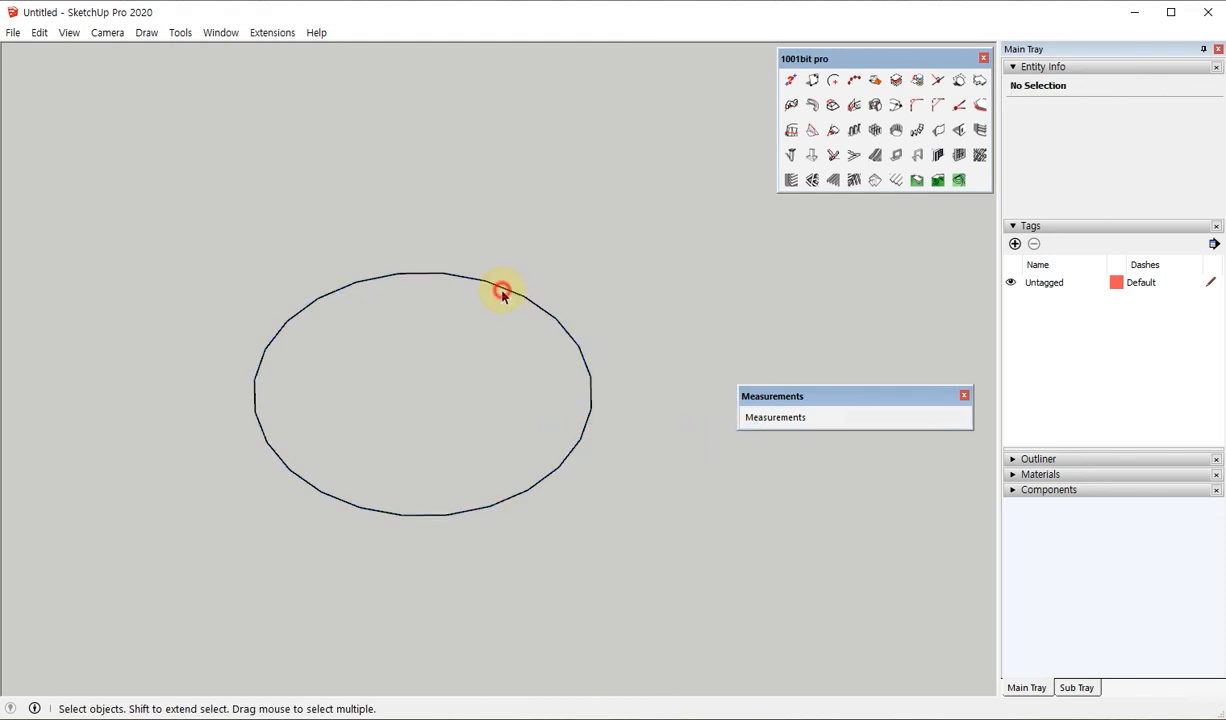
{"action": "left_click", "coordinate": [468, 280]}
{"action": "left_click", "coordinate": [421, 281]}
{"action": "left_click", "coordinate": [379, 289], "text": "shift"}
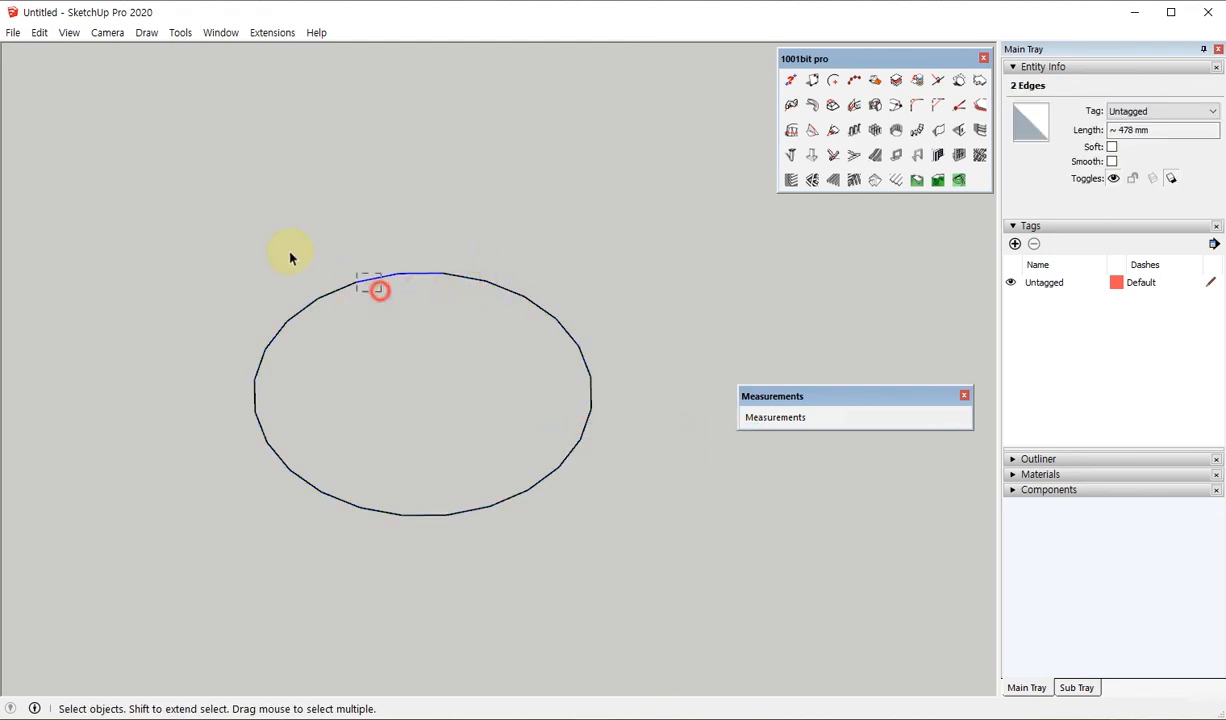
{"action": "left_click_drag", "start_coordinate": [290, 253], "coordinate": [284, 244]}
{"action": "left_click_drag", "start_coordinate": [302, 366], "coordinate": [285, 357]}
{"action": "left_click_drag", "start_coordinate": [569, 549], "coordinate": [425, 460]}
{"action": "left_click_drag", "start_coordinate": [586, 347], "coordinate": [507, 267]}
{"action": "left_click", "coordinate": [405, 350]}
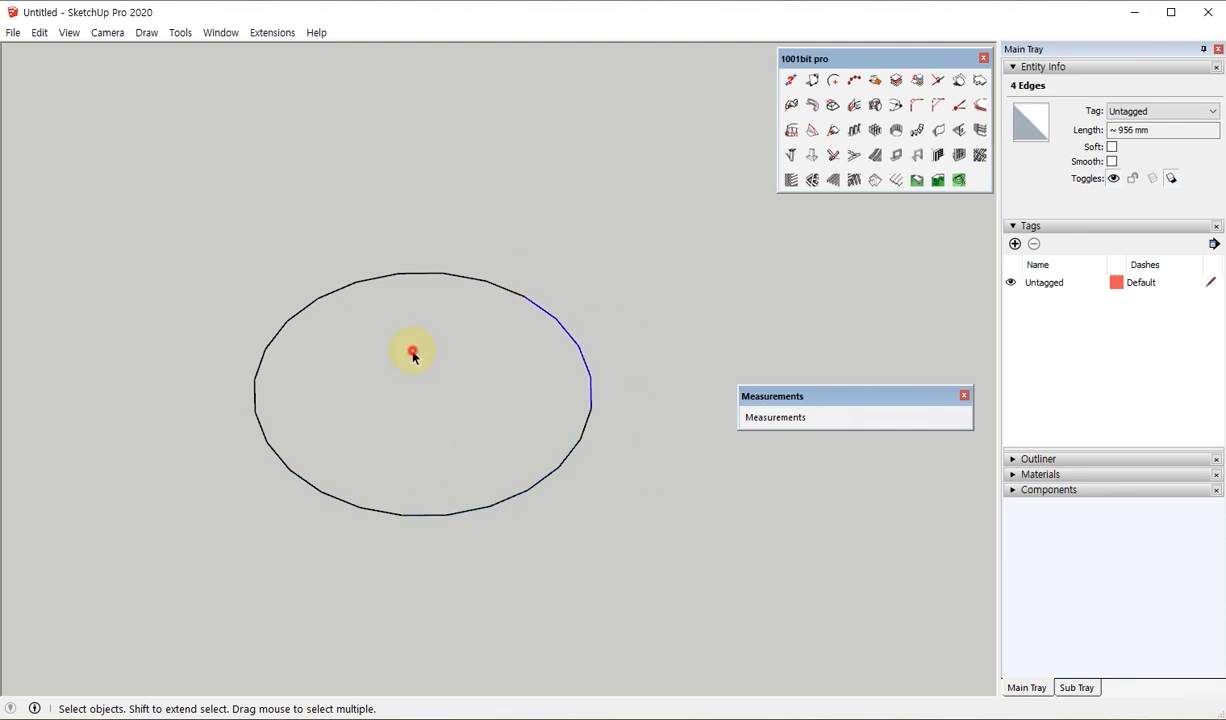
Step: Try locating the circle's centre by drawing two crossing lines between opposite vertices, and undo both lines
{"action": "key", "text": "l"}
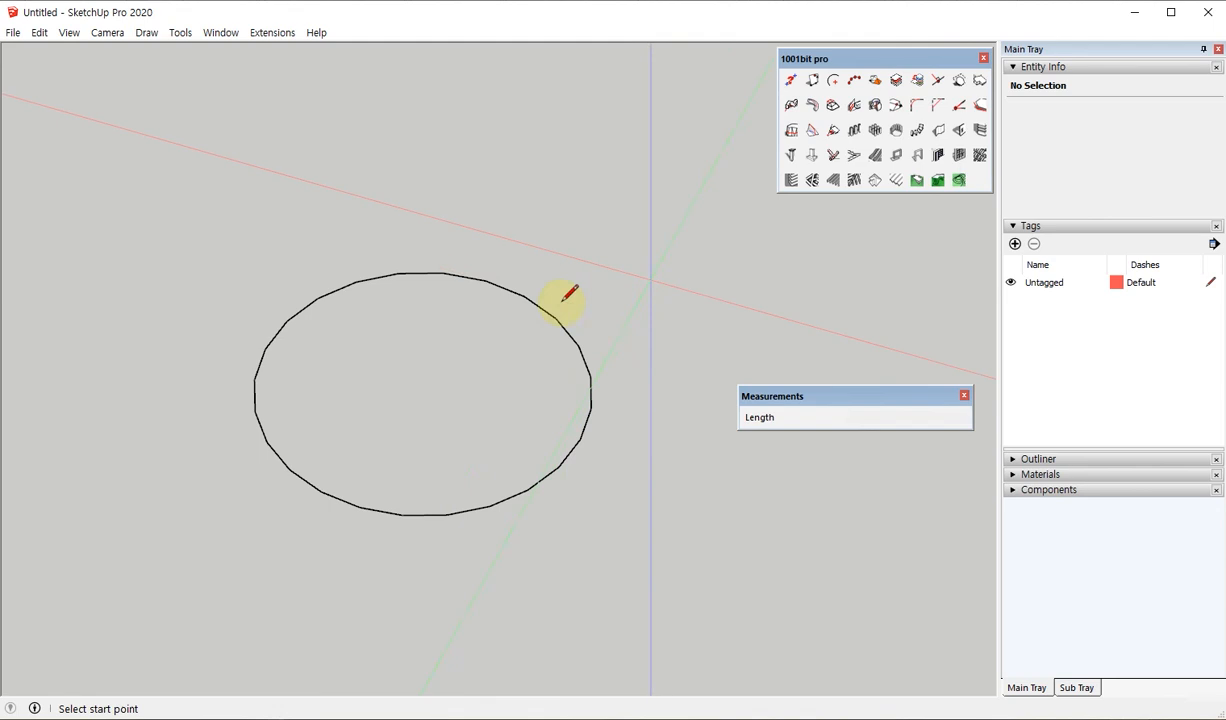
{"action": "left_click", "coordinate": [590, 376]}
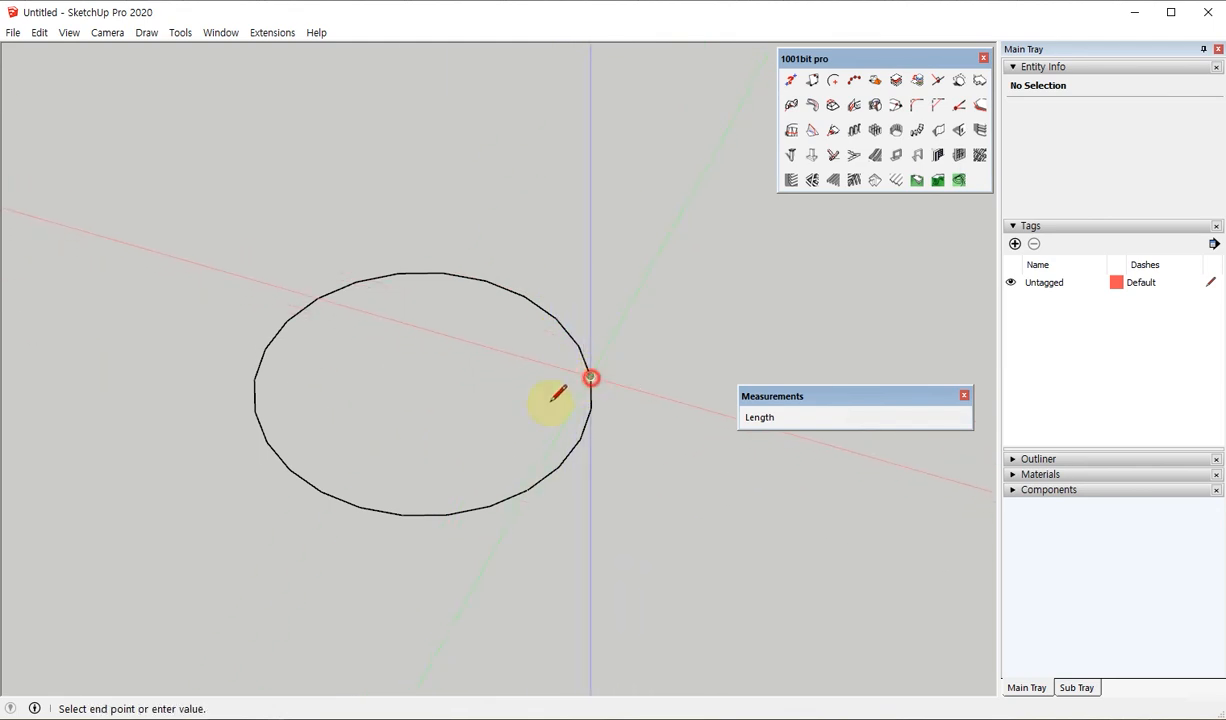
{"action": "left_click", "coordinate": [256, 410]}
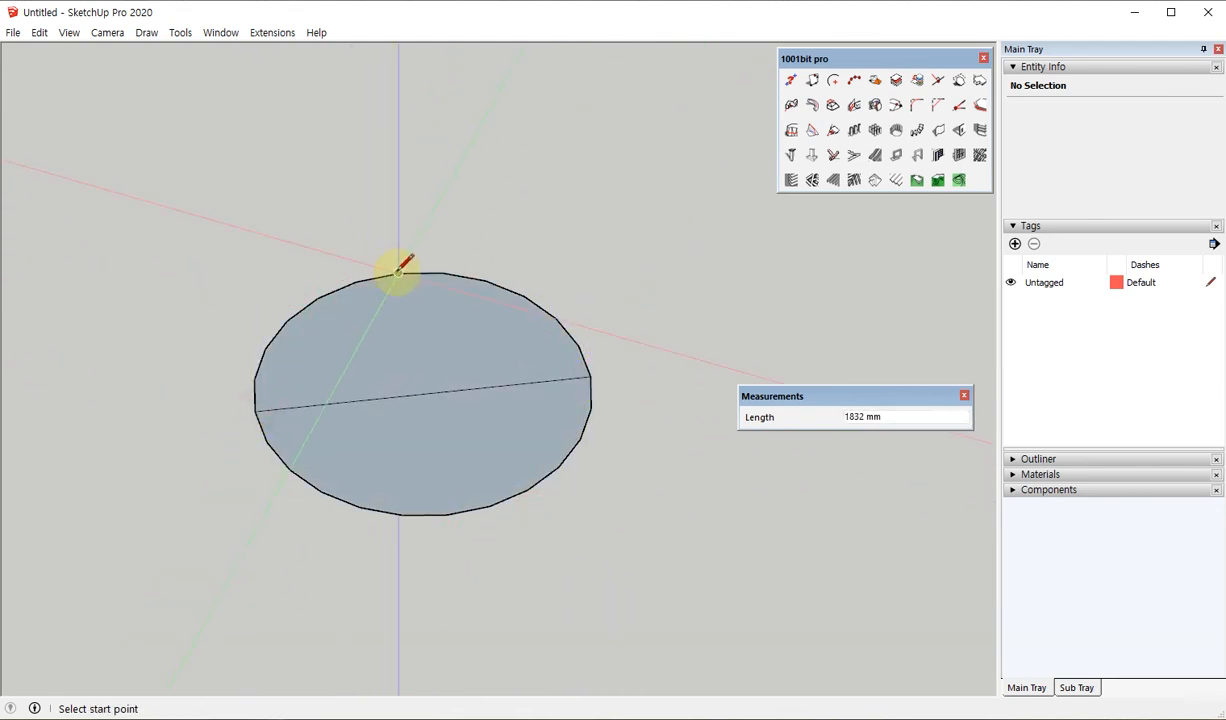
{"action": "left_click", "coordinate": [398, 273]}
{"action": "left_click", "coordinate": [446, 513]}
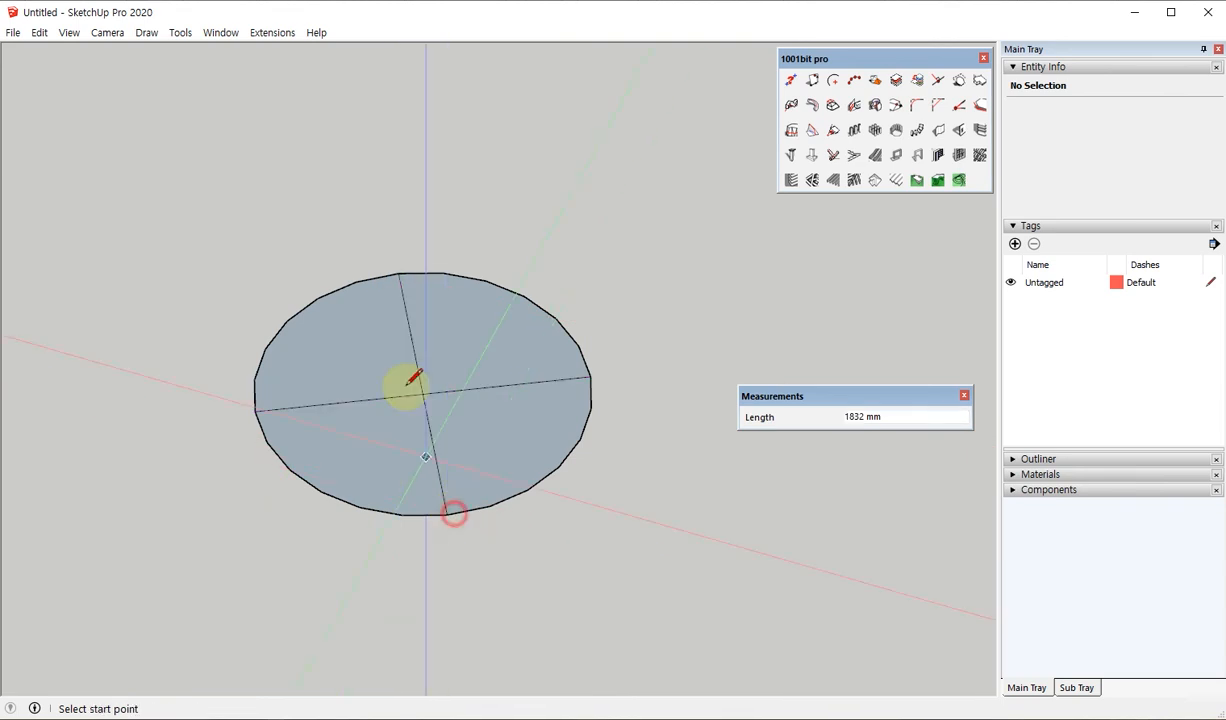
{"action": "key", "text": "ctrl+z"}
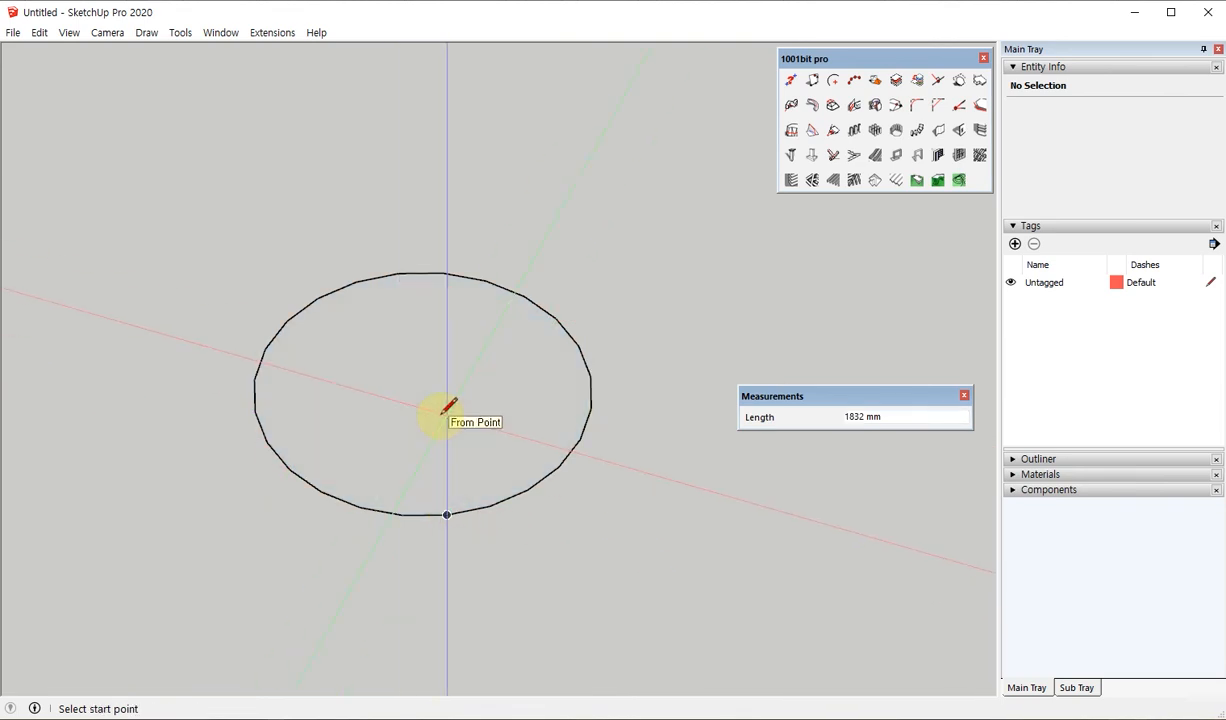
Step: Mark the exploded circle's centre point with the 1001bit pro centre-finding tool, using three points on its outline
{"action": "left_click", "coordinate": [836, 88]}
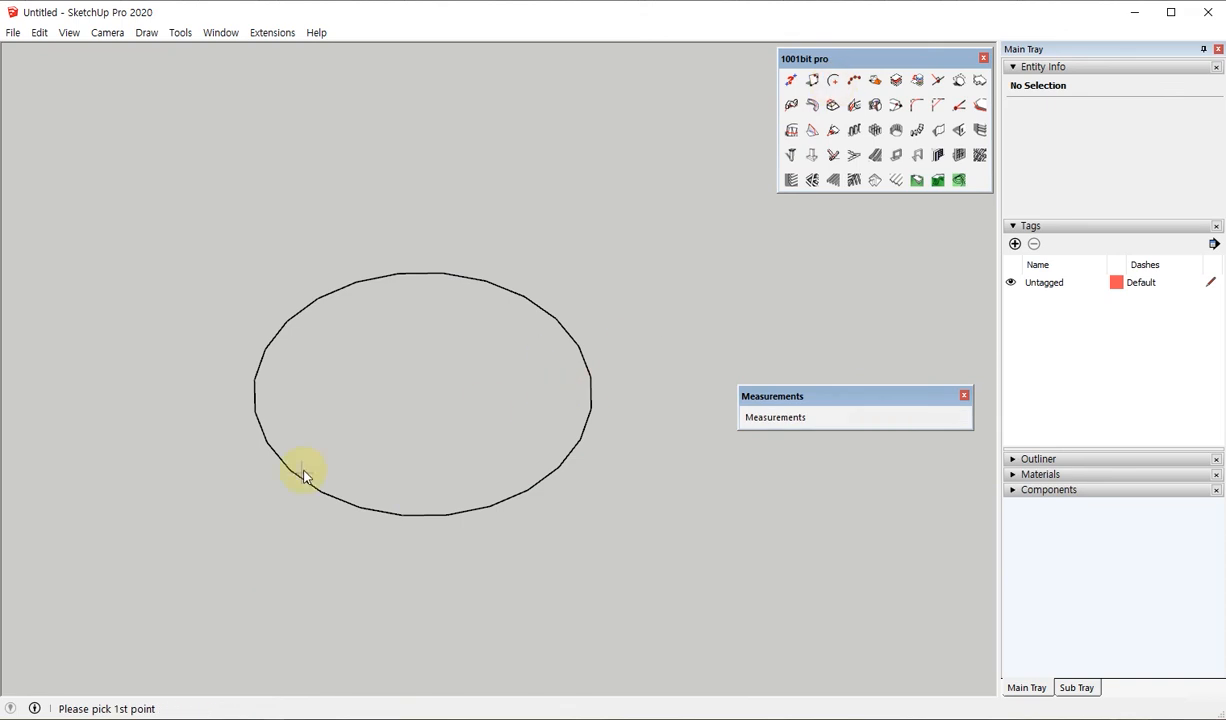
{"action": "left_click", "coordinate": [359, 507]}
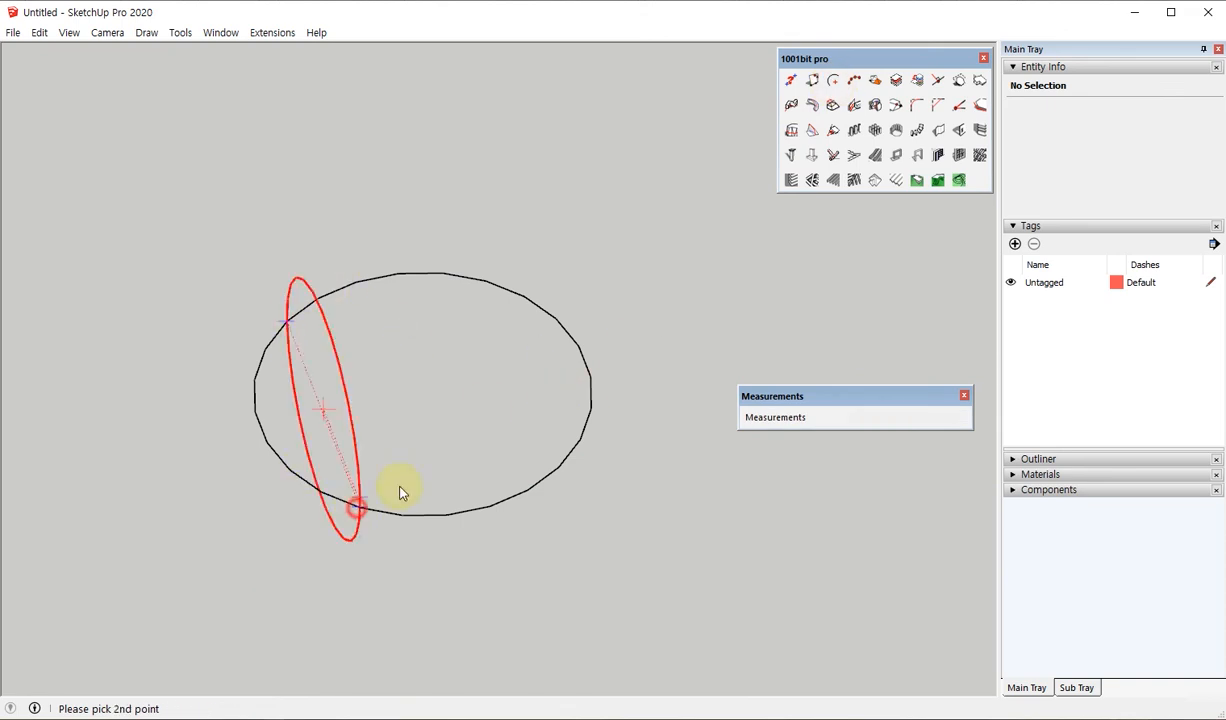
{"action": "left_click", "coordinate": [515, 292]}
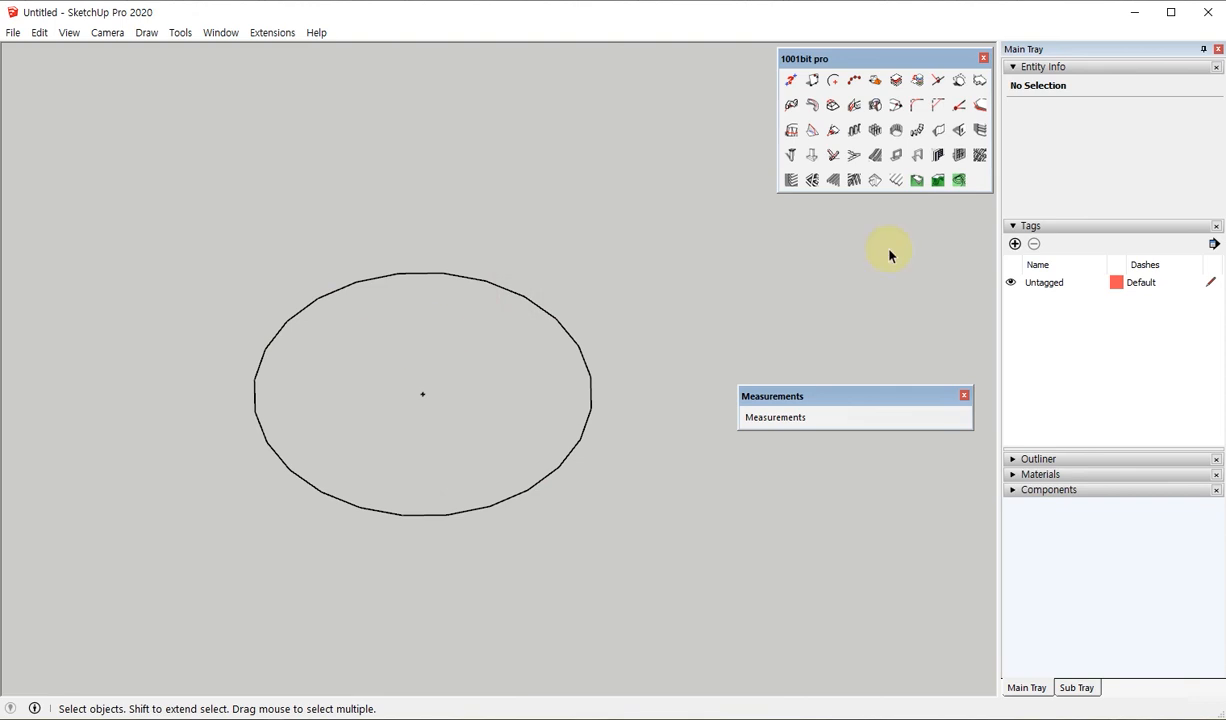
Step: Draw a two-point arc with a radius of about 408 mm on the ground beside the circle
{"action": "mouse_move", "coordinate": [510, 305]}
{"action": "middle_mouse_down"}
{"action": "mouse_move", "coordinate": [446, 312]}
{"action": "mouse_move", "coordinate": [490, 352]}
{"action": "middle_mouse_up"}
{"action": "scroll", "coordinate": [556, 389], "scroll_direction": "up", "scroll_amount": 1}
{"action": "middle_click_drag", "start_coordinate": [600, 345], "coordinate": [455, 357], "text": "shift"}
{"action": "key", "text": "a"}
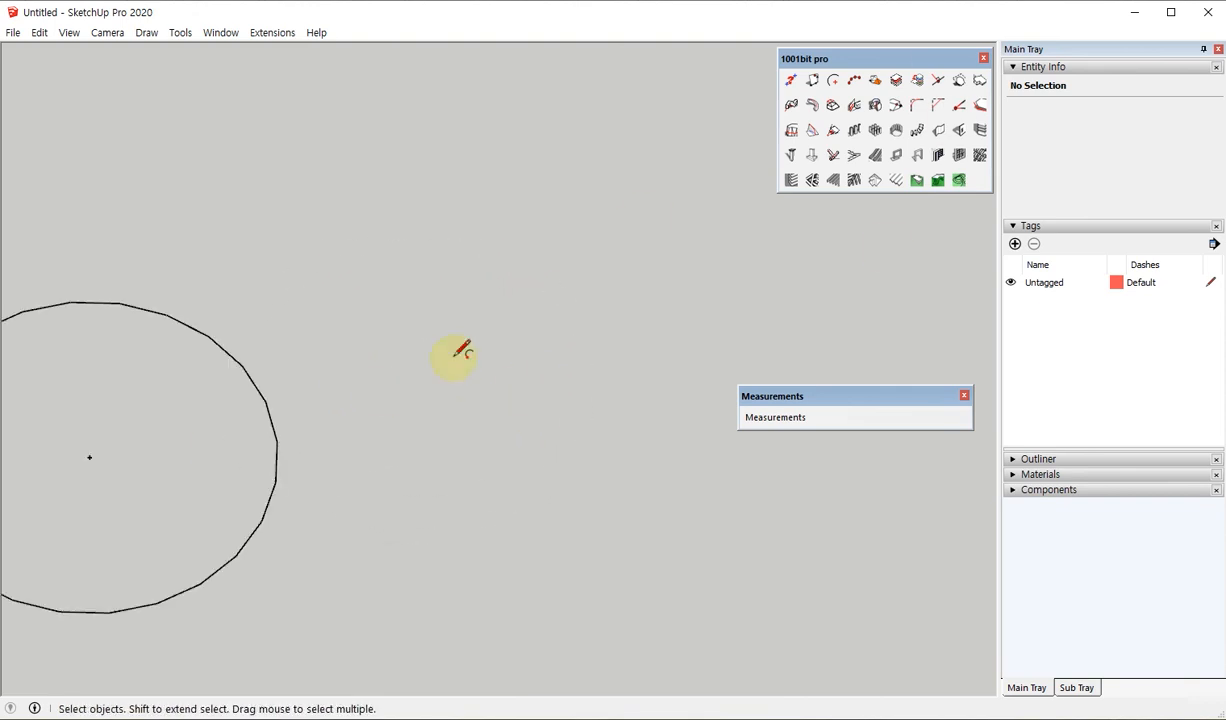
{"action": "left_click", "coordinate": [438, 345]}
{"action": "left_click", "coordinate": [591, 289]}
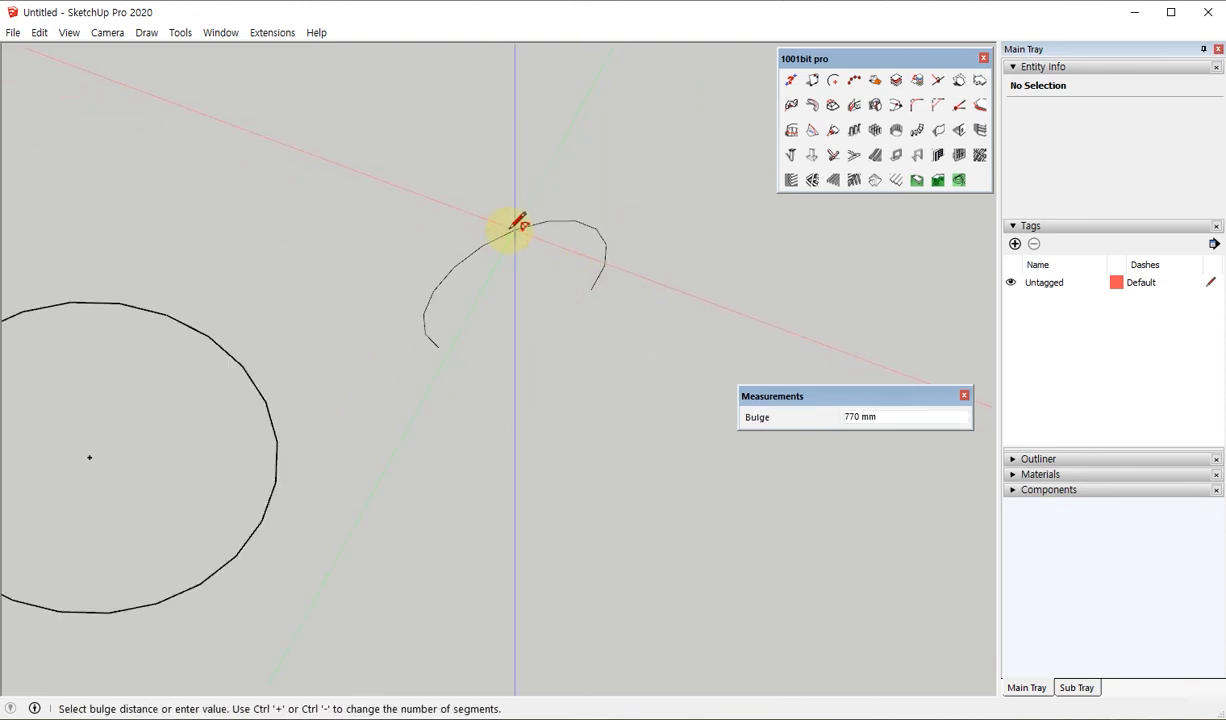
{"action": "left_click", "coordinate": [506, 242]}
{"action": "key", "text": "space"}
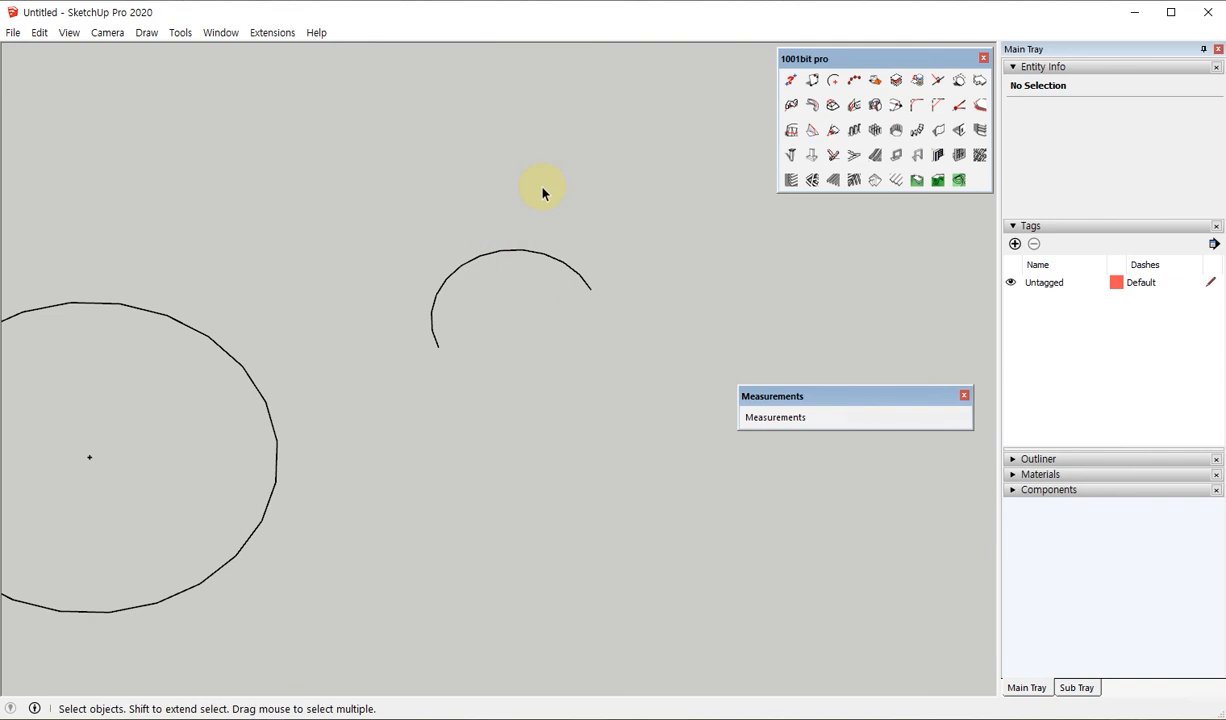
Step: Explode the arc into individual edges and check the centre inference with the Line tool
{"action": "key", "text": "l"}
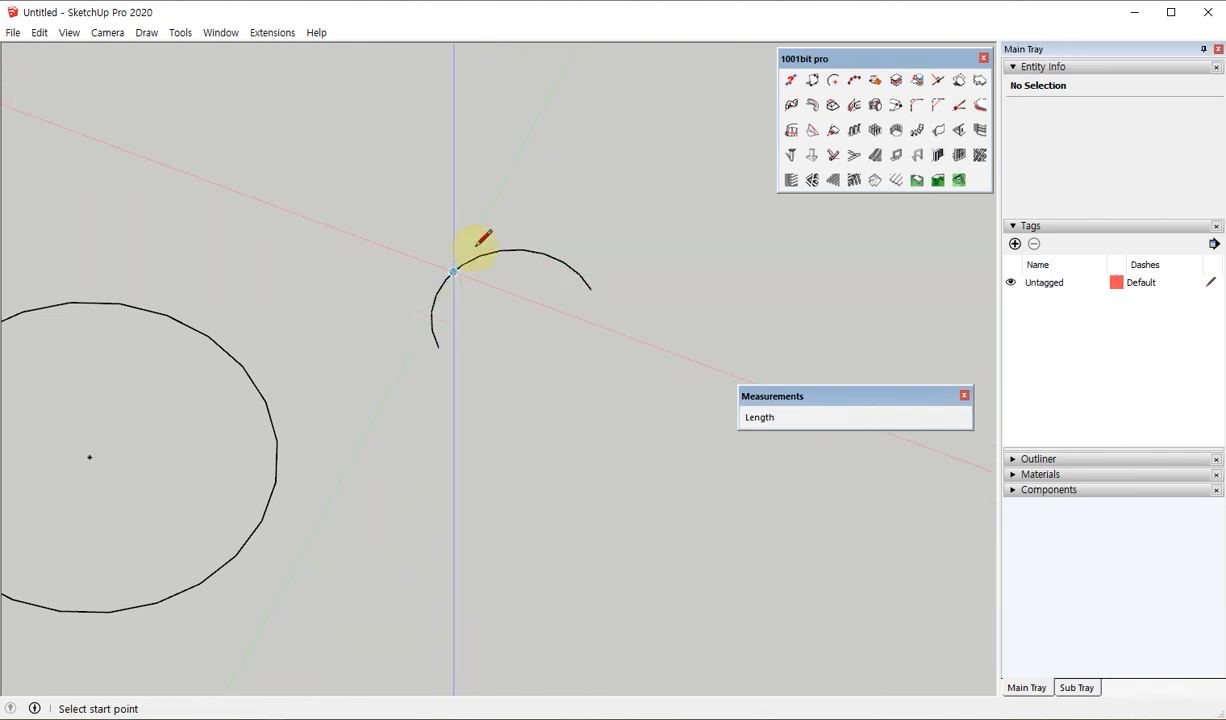
{"action": "key", "text": "space"}
{"action": "right_click", "coordinate": [491, 258]}
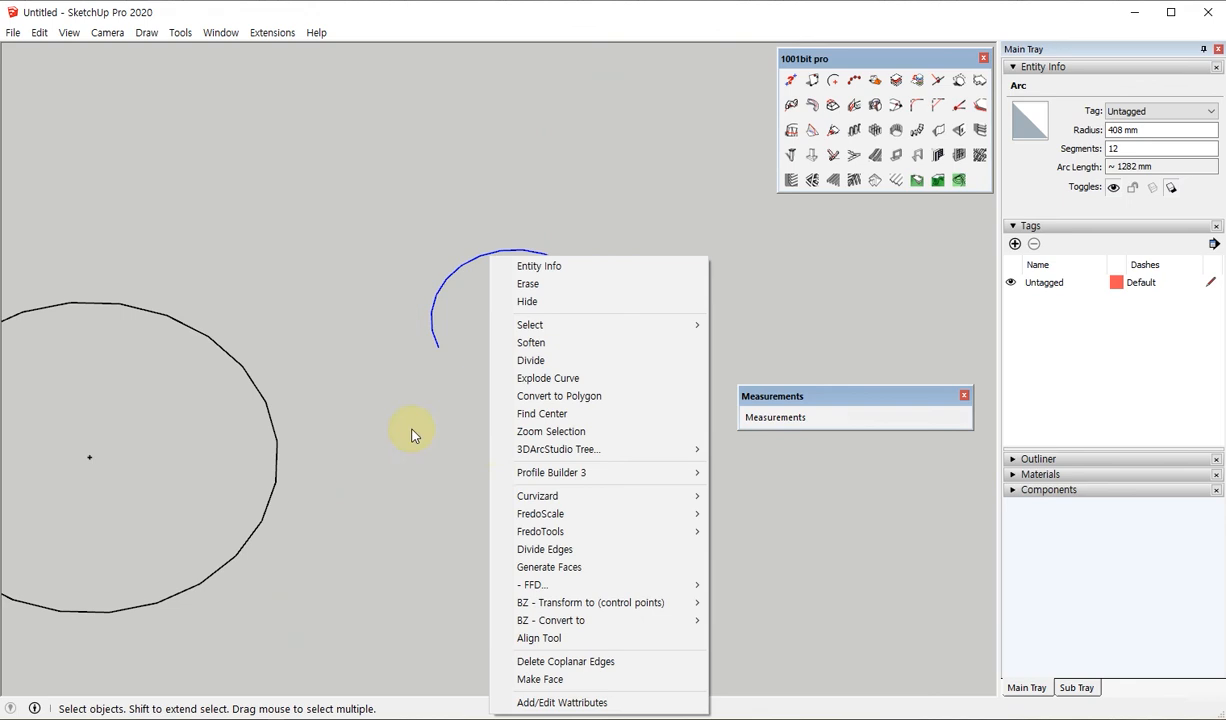
{"action": "left_click", "coordinate": [608, 378]}
{"action": "key", "text": "l"}
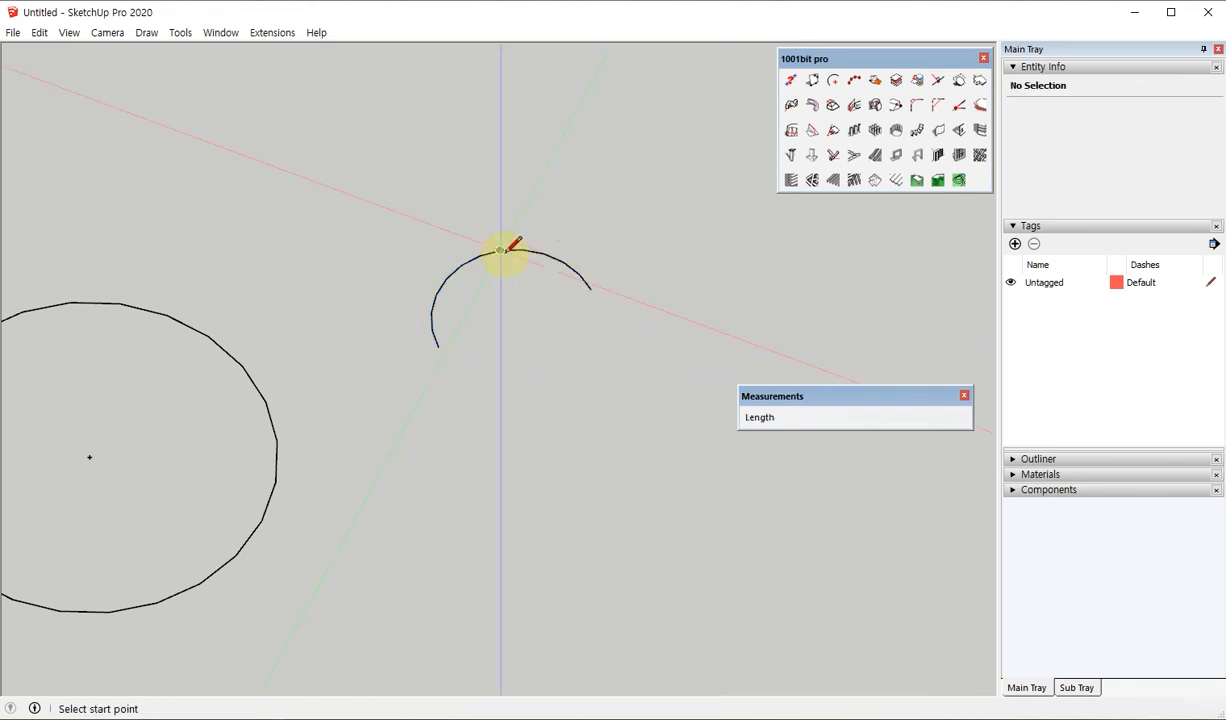
Step: Mark the exploded arc's centre point with the 1001bit pro centre-finding tool, using three points on the arc
{"action": "left_click", "coordinate": [841, 80]}
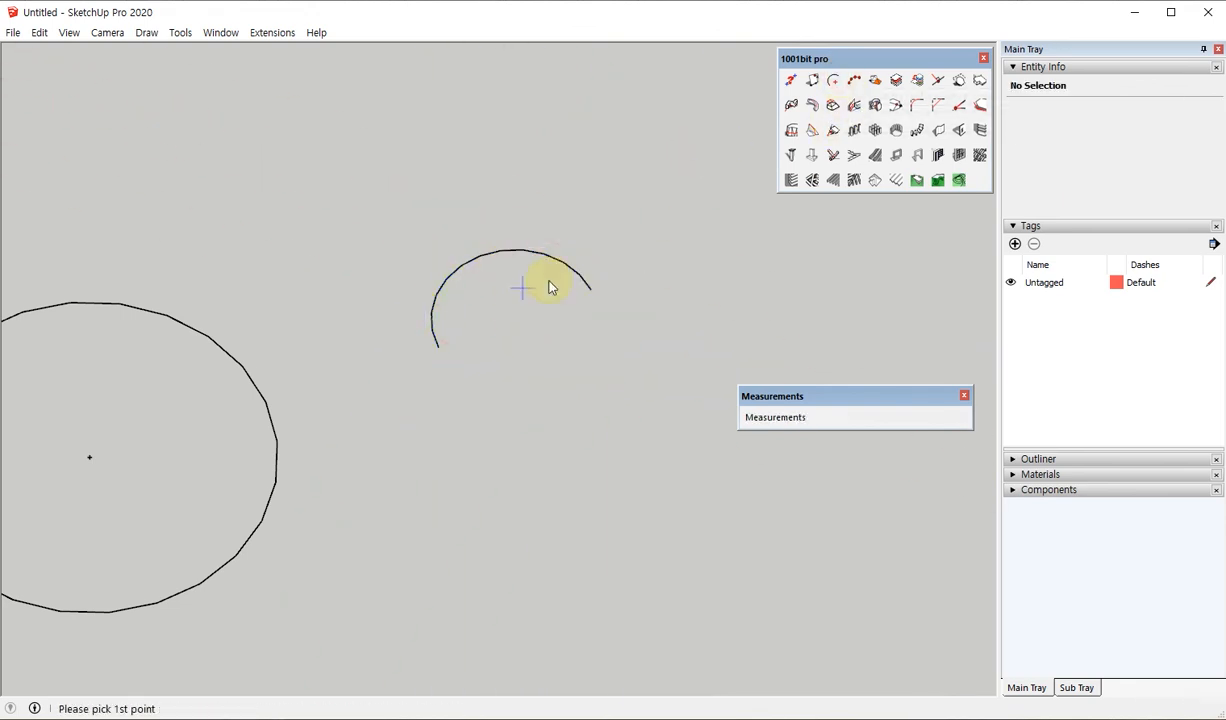
{"action": "left_click", "coordinate": [578, 276]}
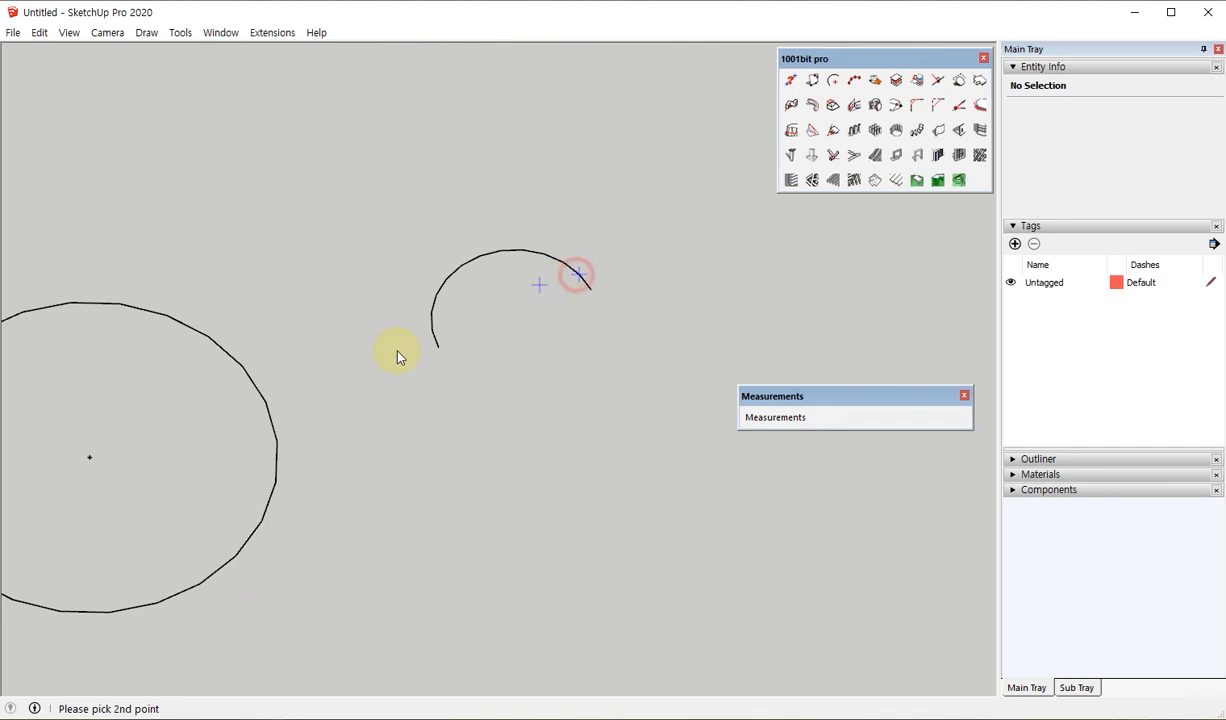
{"action": "left_click", "coordinate": [433, 314]}
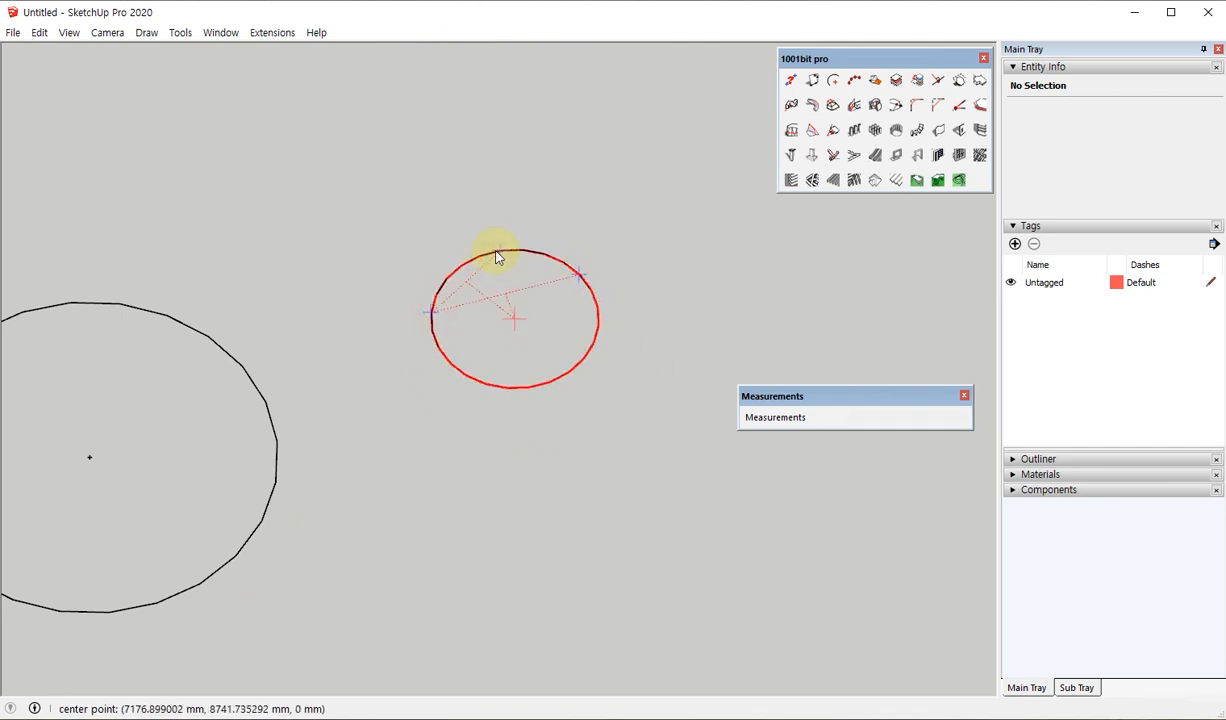
{"action": "left_click", "coordinate": [496, 257]}
Step: Draw lines from the marked centre point to both ends of the arc, closing it into a face
{"action": "key", "text": "l"}
{"action": "left_click", "coordinate": [514, 319]}
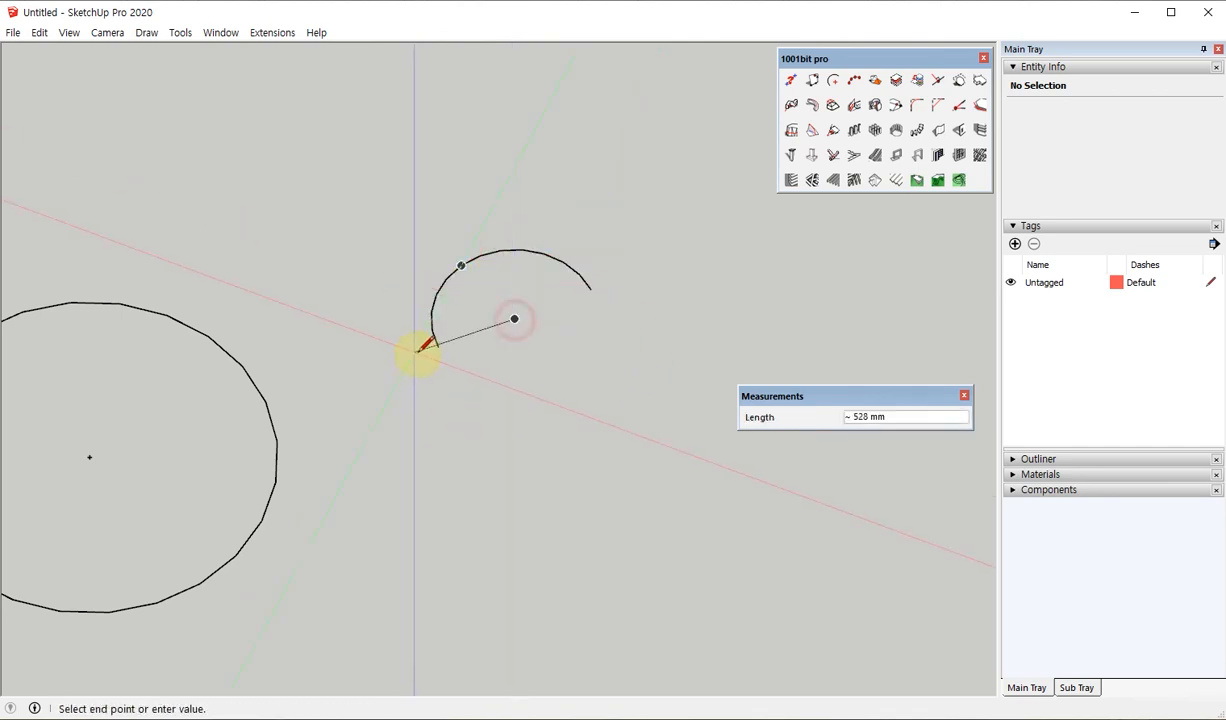
{"action": "left_click", "coordinate": [428, 345]}
{"action": "key", "text": "Escape"}
{"action": "left_click", "coordinate": [514, 319]}
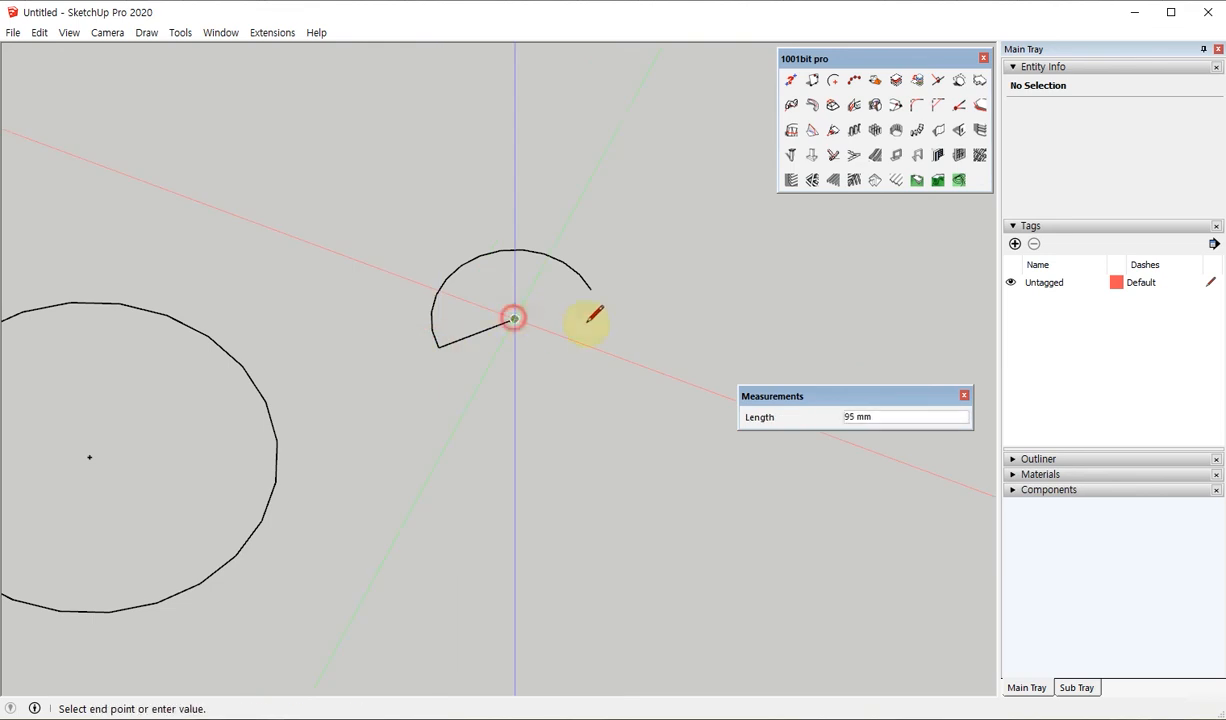
{"action": "left_click", "coordinate": [590, 288]}
{"action": "key", "text": "space"}
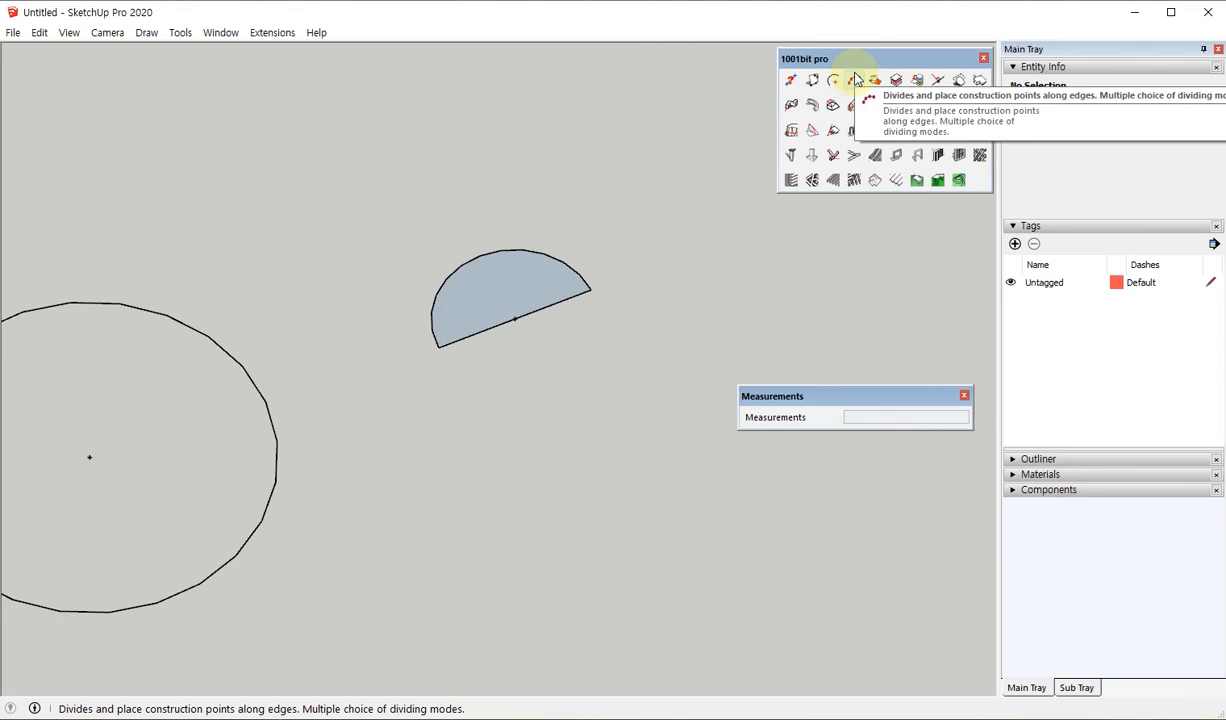
Step: Delete the circle, the arc shape and the remaining coordinate labels to empty the model in top view
{"action": "middle_click_drag", "start_coordinate": [538, 350], "coordinate": [490, 380]}
{"action": "key", "text": "F2"}
{"action": "scroll", "coordinate": [285, 490], "scroll_direction": "down", "scroll_amount": 6}
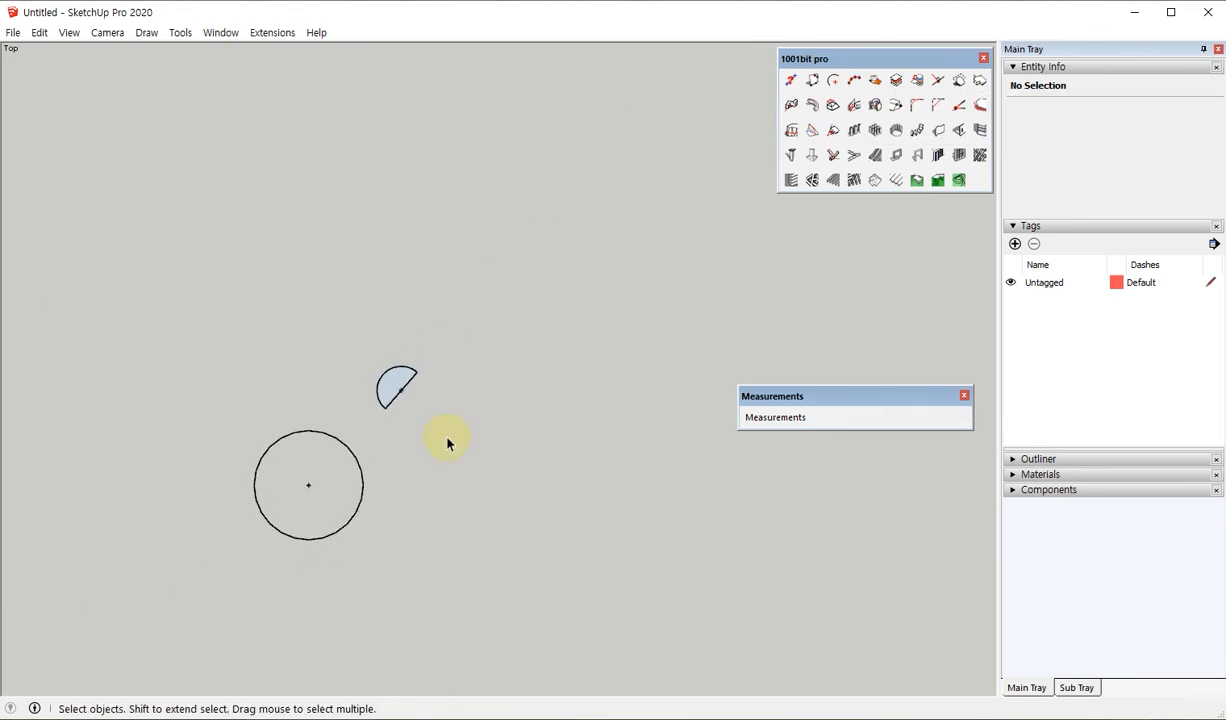
{"action": "key", "text": "ctrl+a"}
{"action": "key", "text": "Delete"}
{"action": "key", "text": "shift+z"}
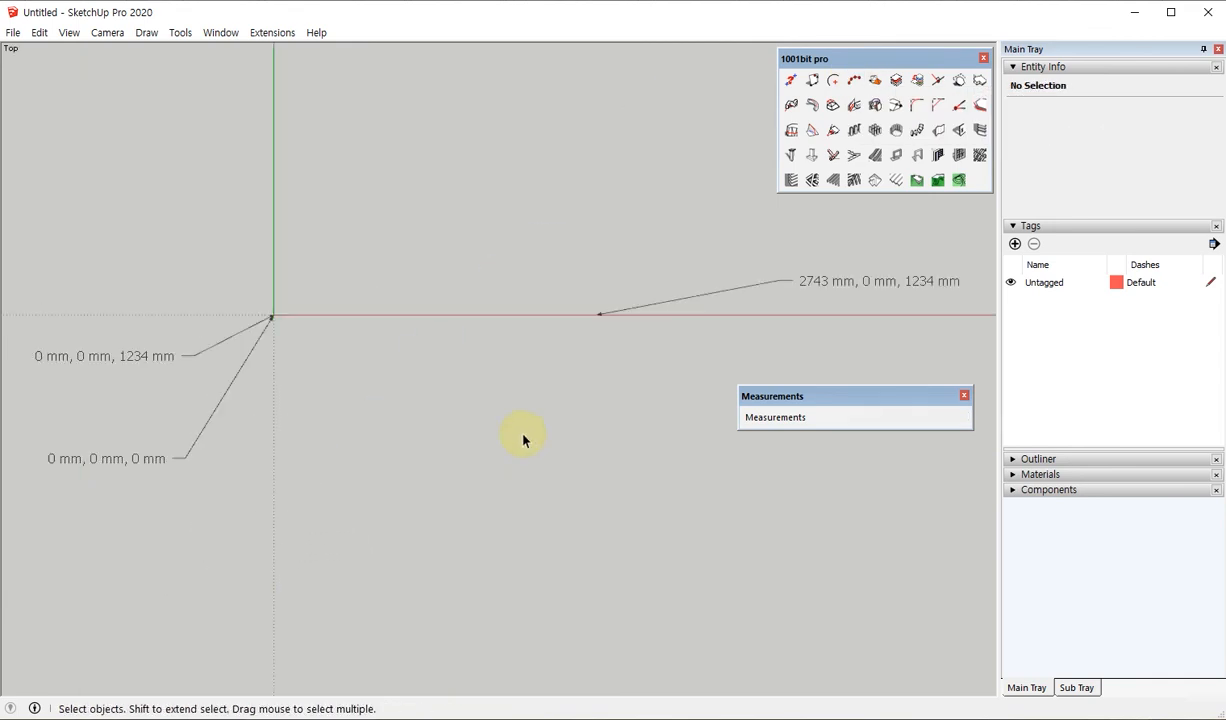
{"action": "scroll", "coordinate": [505, 455], "scroll_direction": "down", "scroll_amount": 3}
{"action": "left_click_drag", "start_coordinate": [796, 617], "coordinate": [4, 150]}
{"action": "key", "text": "Delete"}
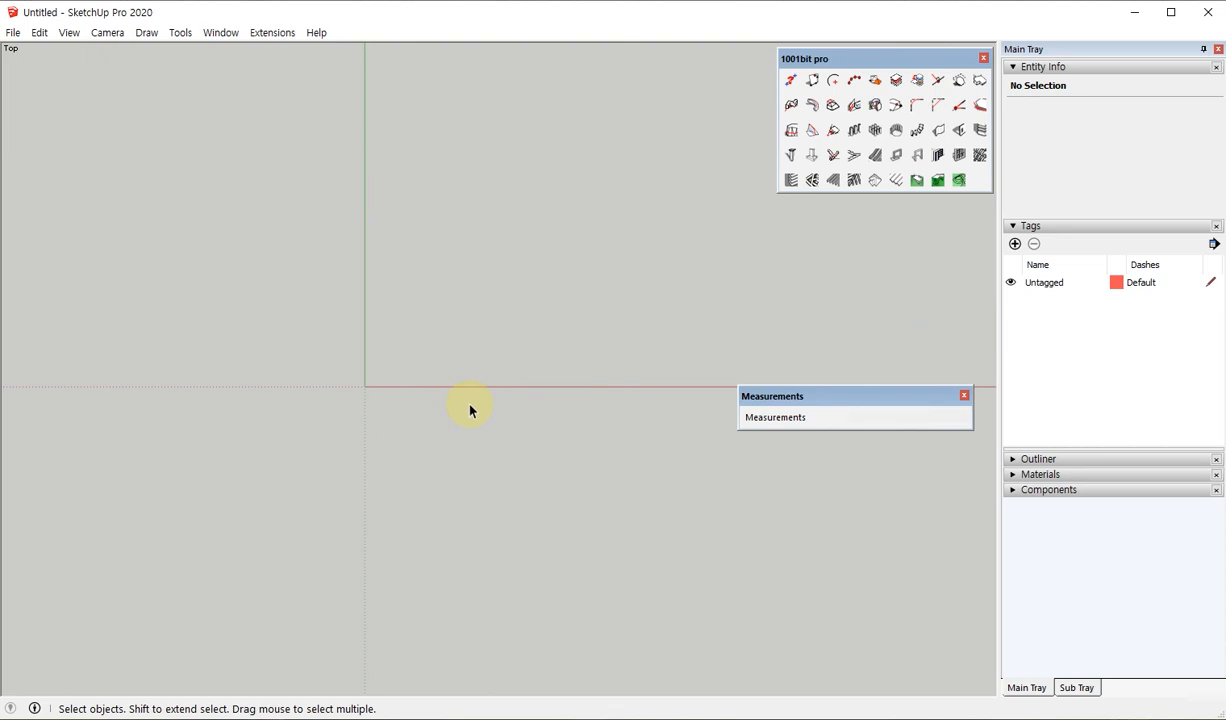
Step: Draw an 1100 mm line parallel to the red axis, above the origin
{"action": "middle_click_drag", "start_coordinate": [440, 400], "coordinate": [373, 634], "text": "shift"}
{"action": "key", "text": "l"}
{"action": "left_click", "coordinate": [352, 388]}
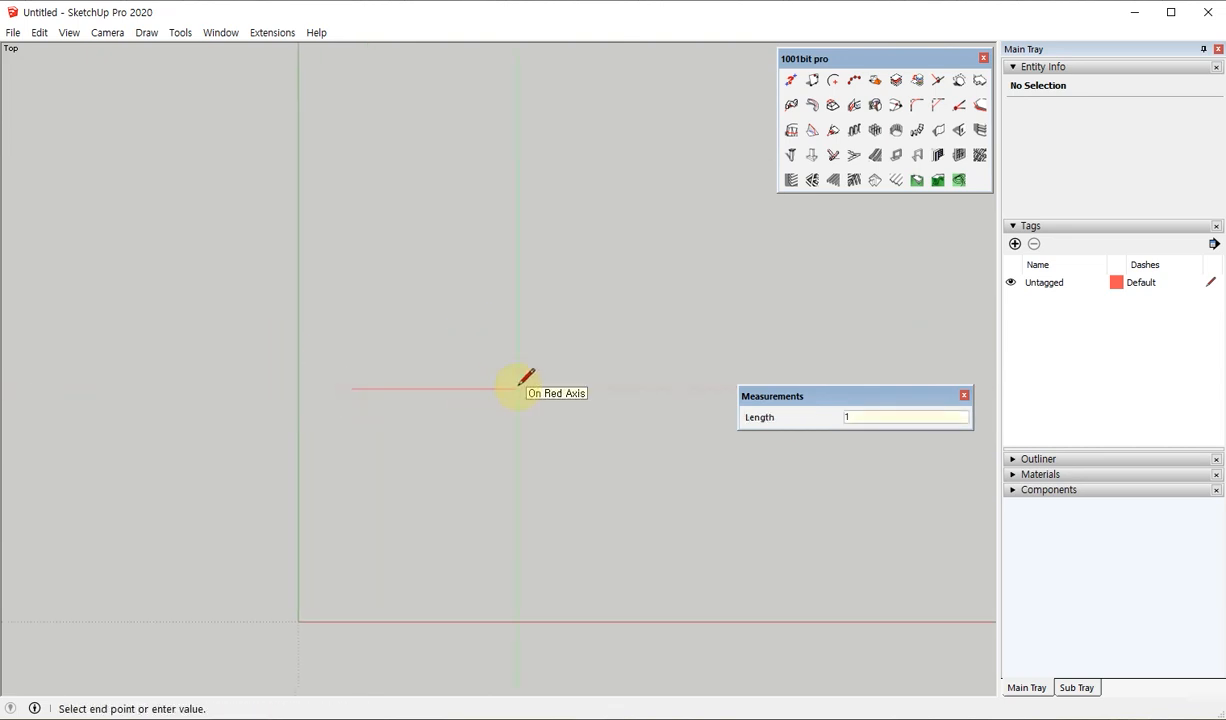
{"action": "type", "text": "1100"}
{"action": "key", "text": "Return"}
{"action": "key", "text": "space"}
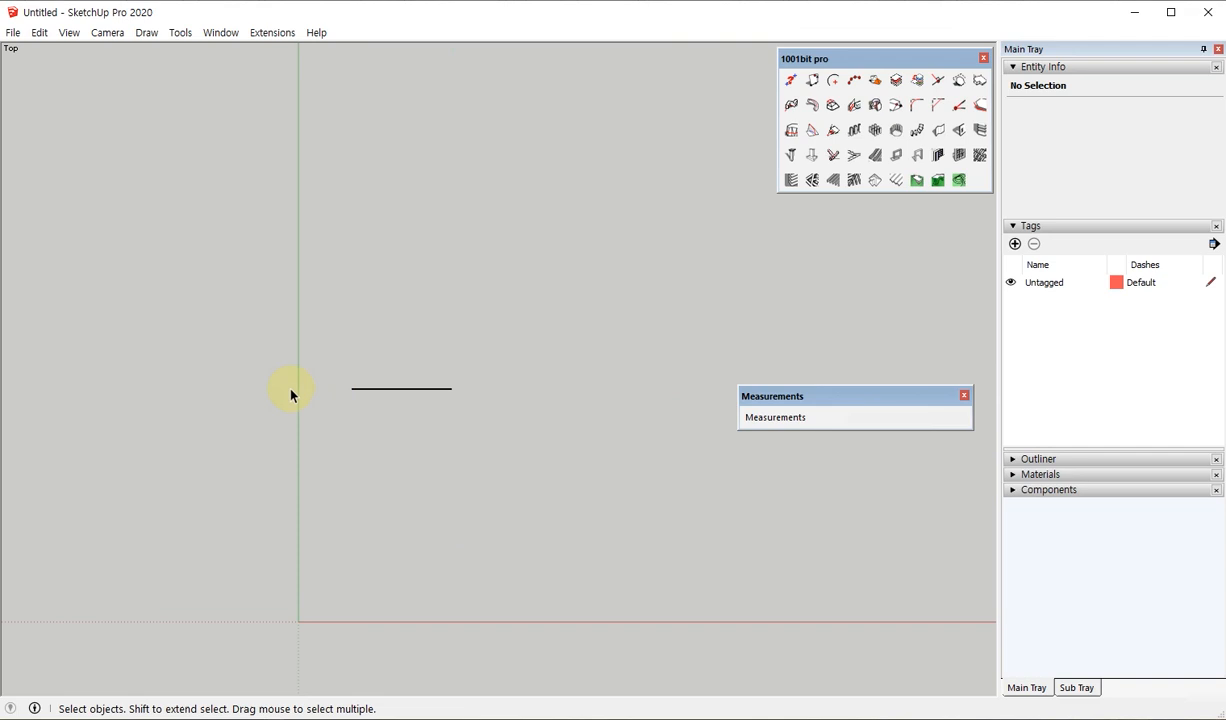
Step: Dimension the line's length, placing the dimension below the line
{"action": "scroll", "coordinate": [320, 385], "scroll_direction": "up", "scroll_amount": 2}
{"action": "scroll", "coordinate": [440, 348], "scroll_direction": "up", "scroll_amount": 2}
{"action": "left_click", "coordinate": [506, 440]}
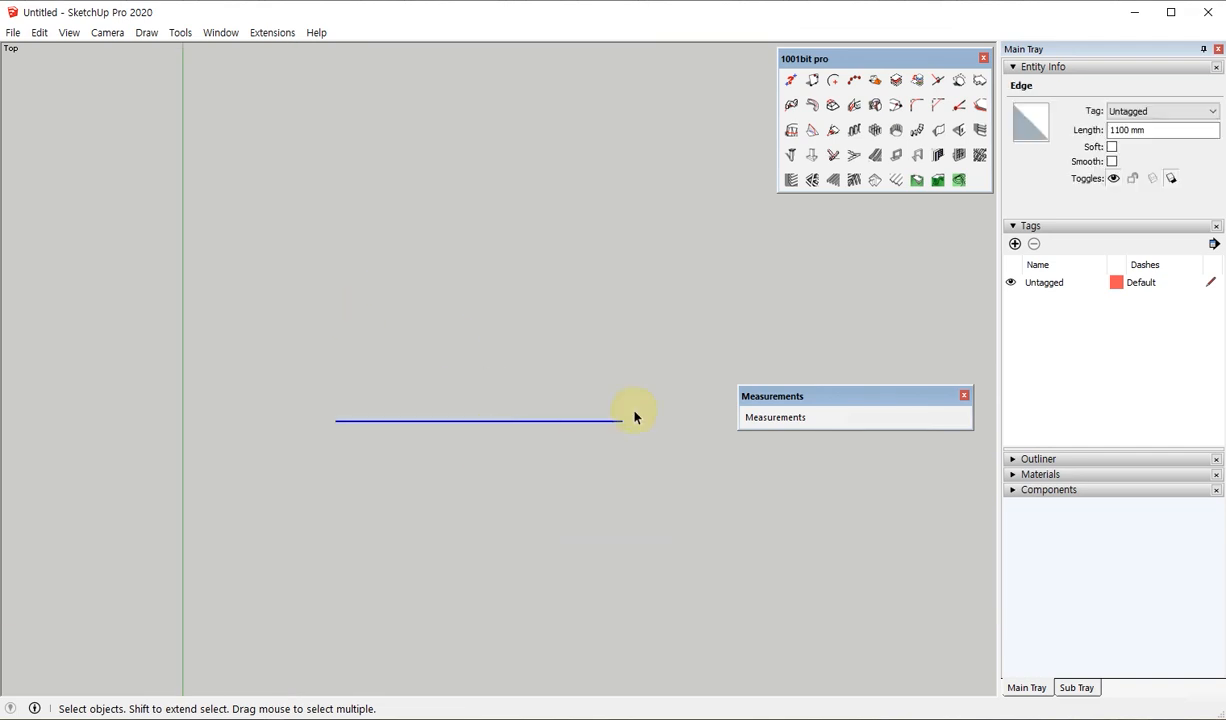
{"action": "scroll", "coordinate": [452, 408], "scroll_direction": "up", "scroll_amount": 2}
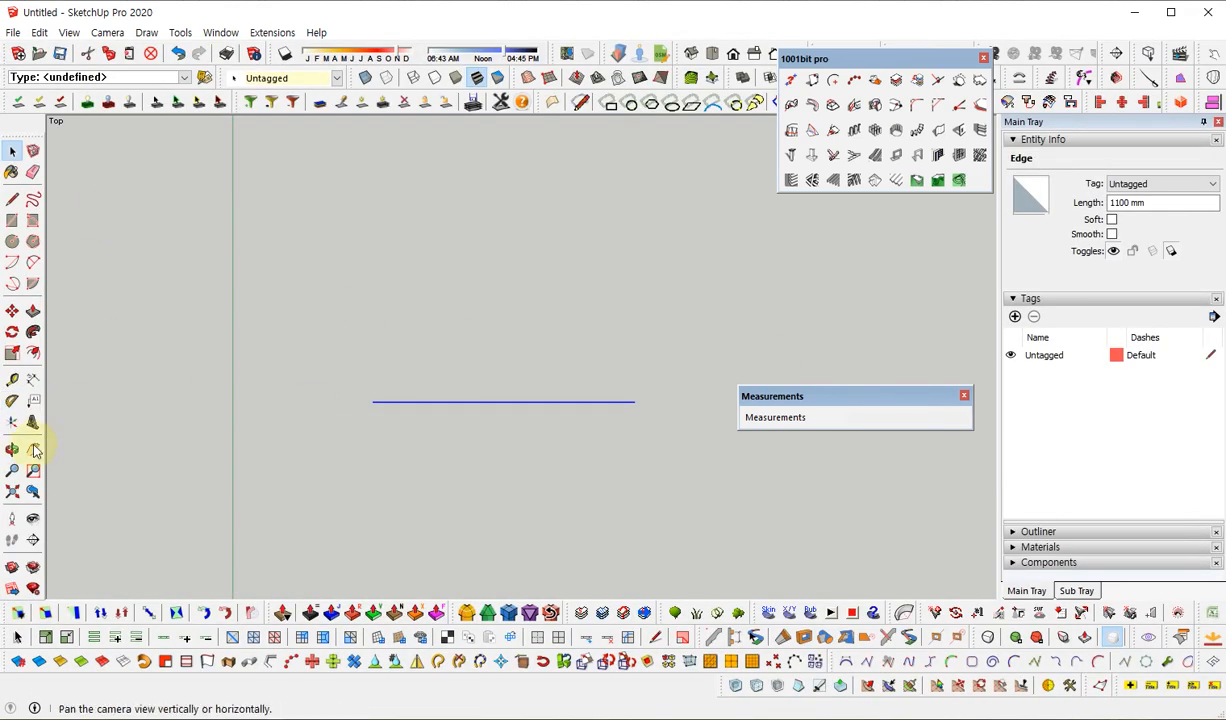
{"action": "left_click", "coordinate": [33, 379]}
{"action": "left_click", "coordinate": [431, 402]}
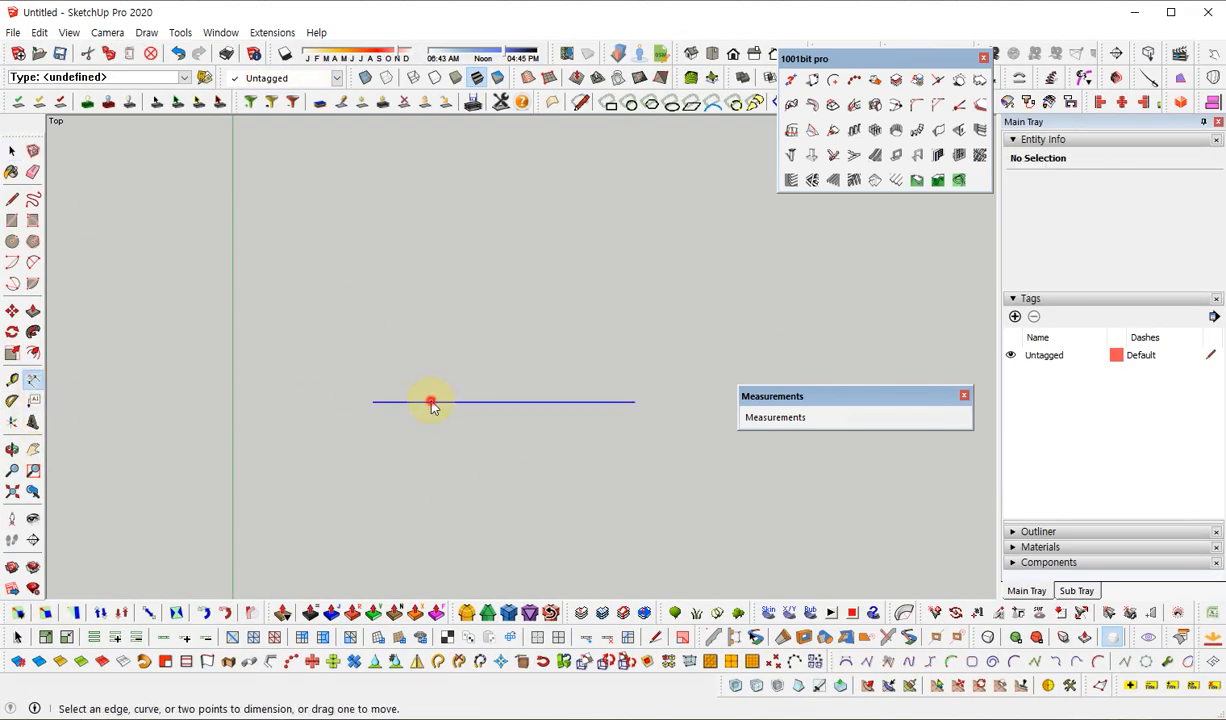
{"action": "left_click", "coordinate": [428, 463]}
{"action": "key", "text": "space"}
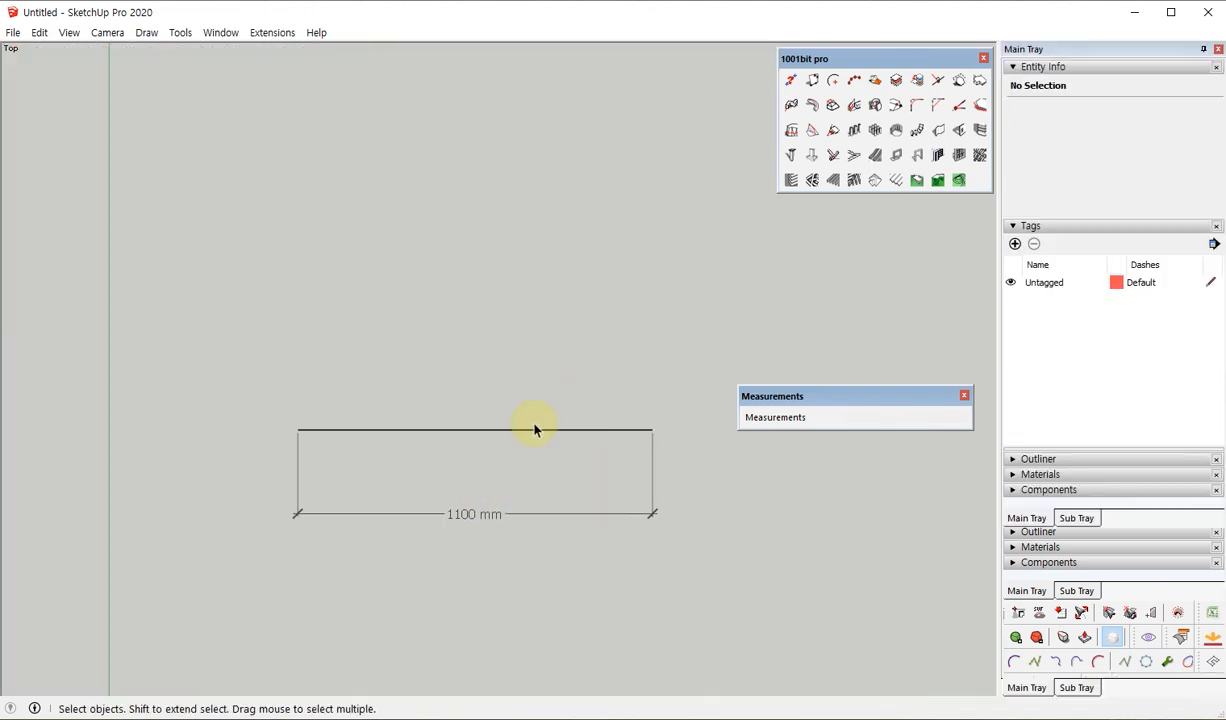
Step: Divide the line into 10 evenly distributed segments with points at both ends, using the 1001bit pro Divide Edge tool
{"action": "left_click", "coordinate": [537, 430]}
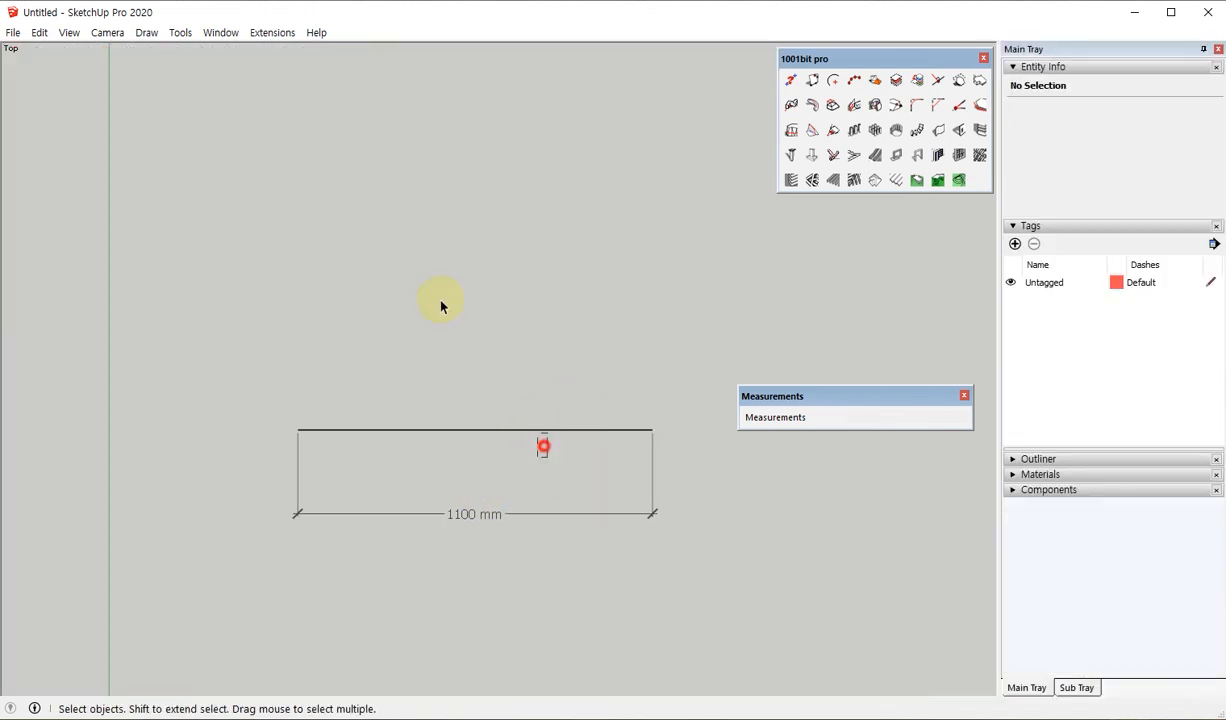
{"action": "left_click", "coordinate": [857, 85]}
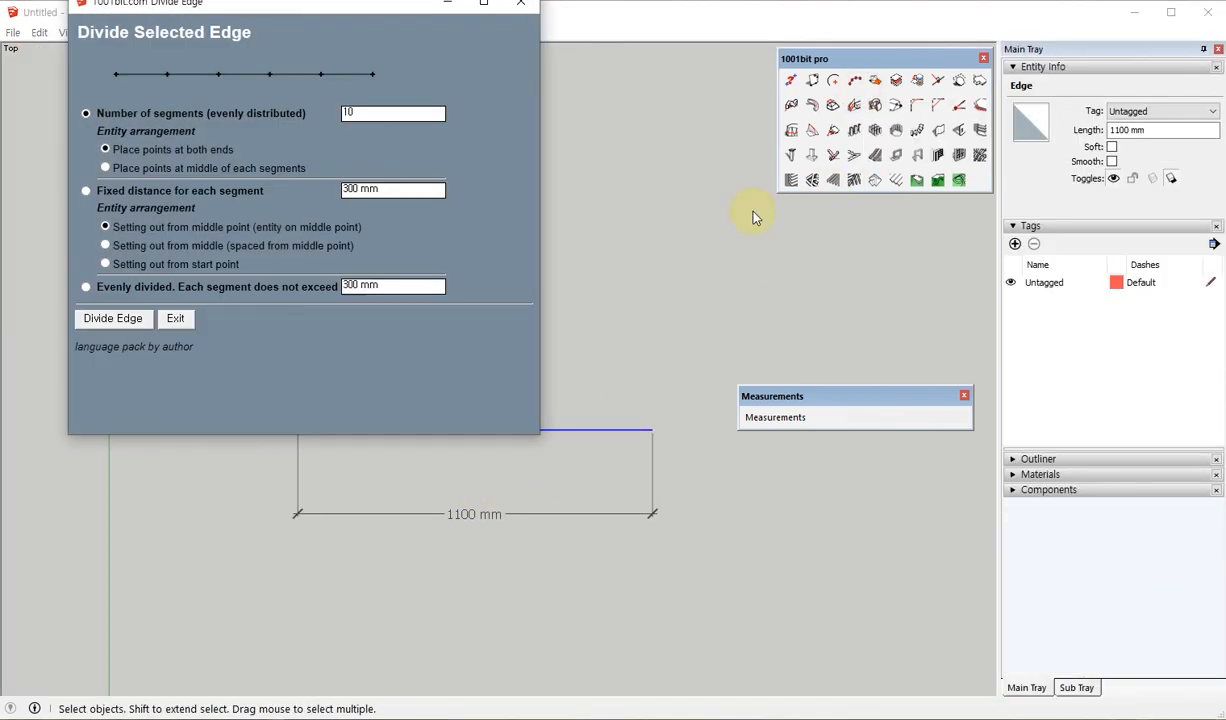
{"action": "left_click_drag", "start_coordinate": [335, 11], "coordinate": [767, 197]}
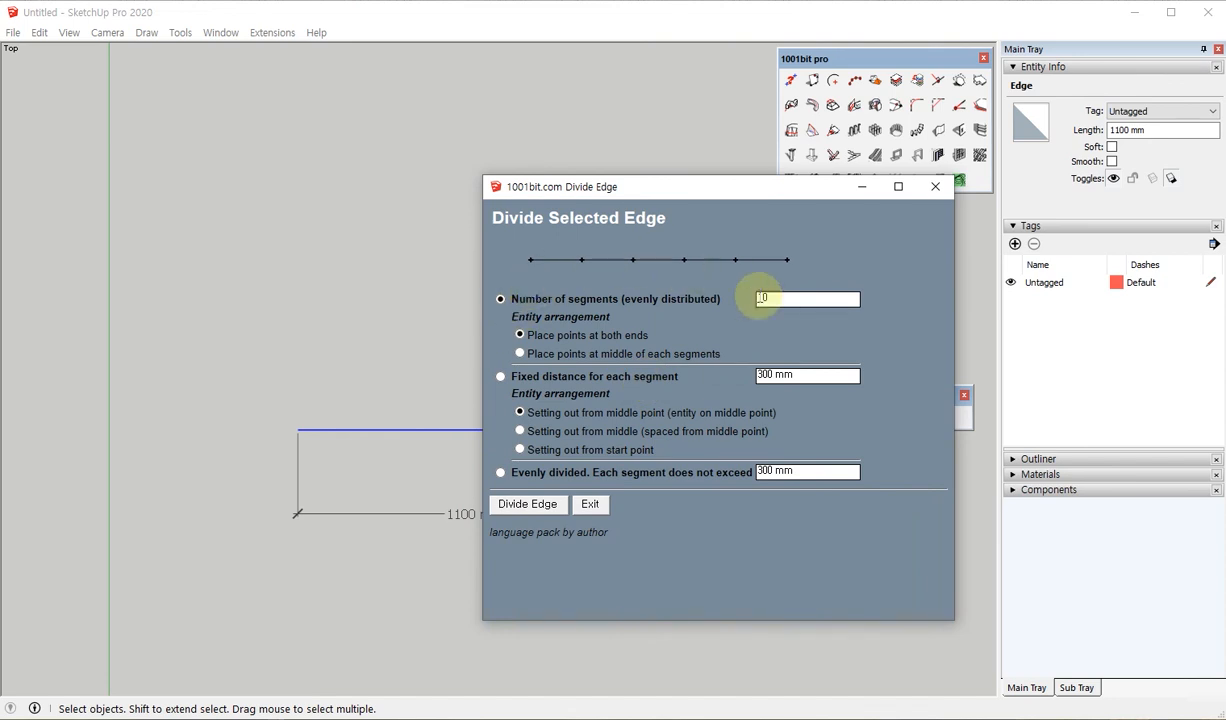
{"action": "double_click", "coordinate": [776, 300]}
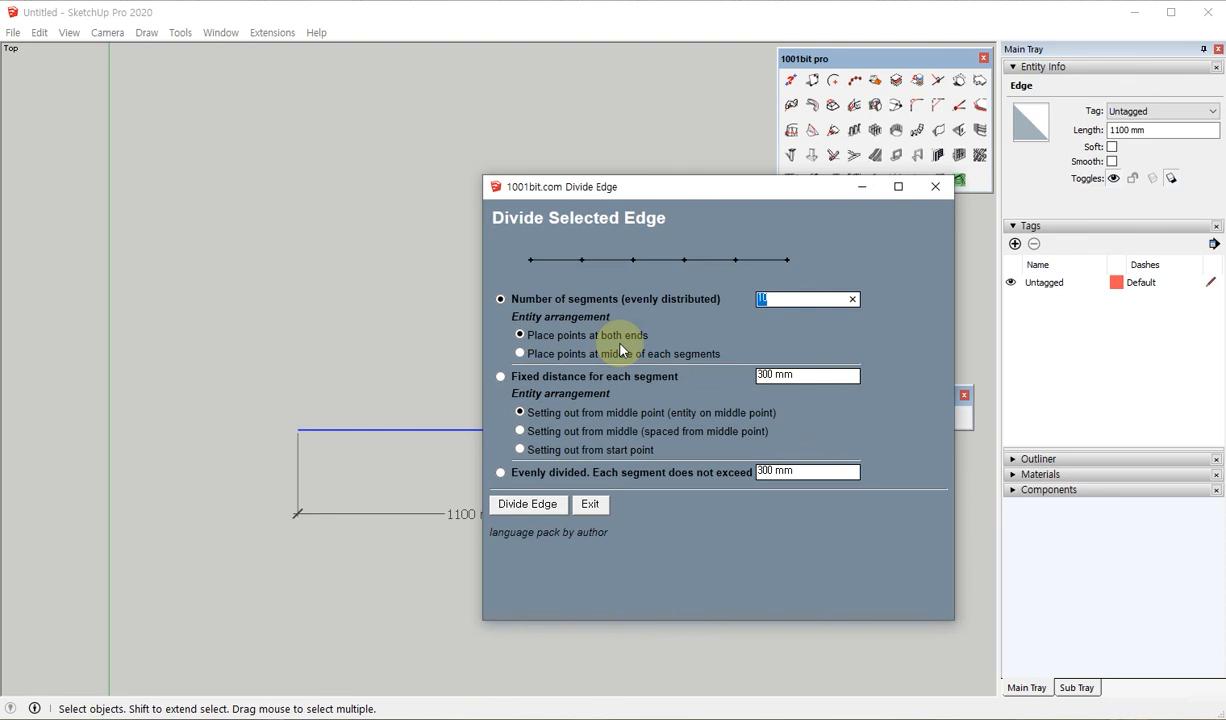
{"action": "left_click", "coordinate": [520, 354]}
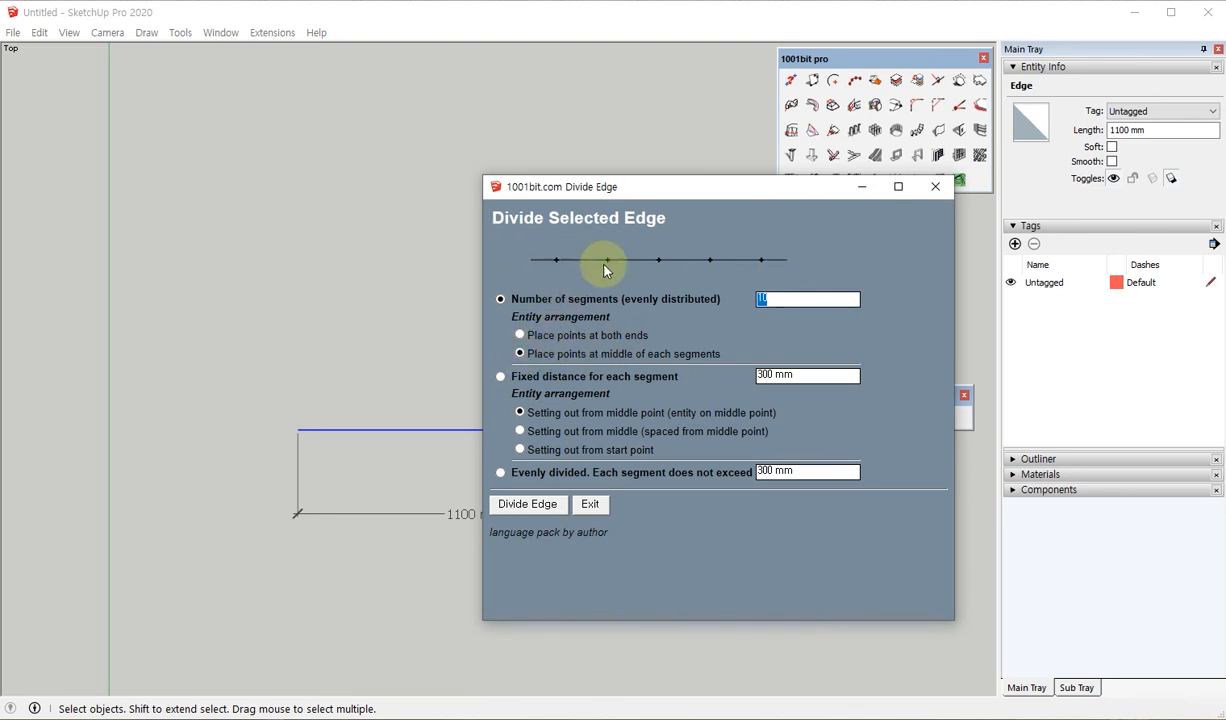
{"action": "left_click", "coordinate": [521, 331]}
{"action": "left_click", "coordinate": [520, 352]}
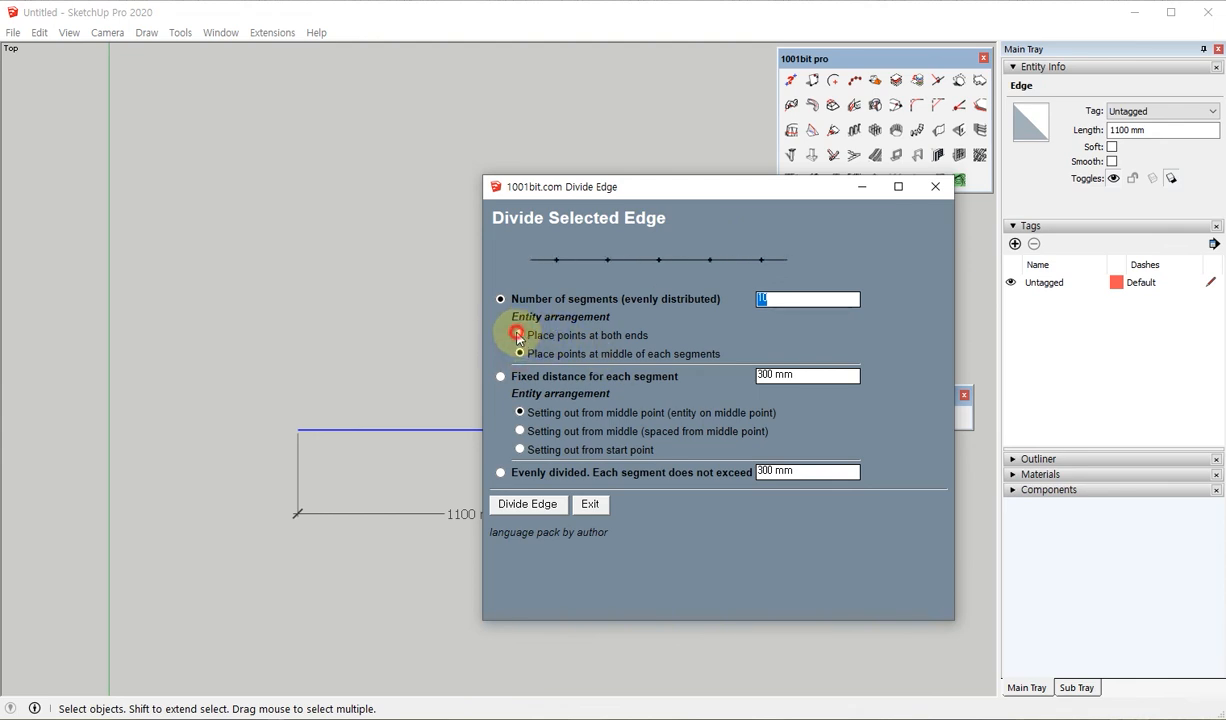
{"action": "left_click", "coordinate": [518, 336]}
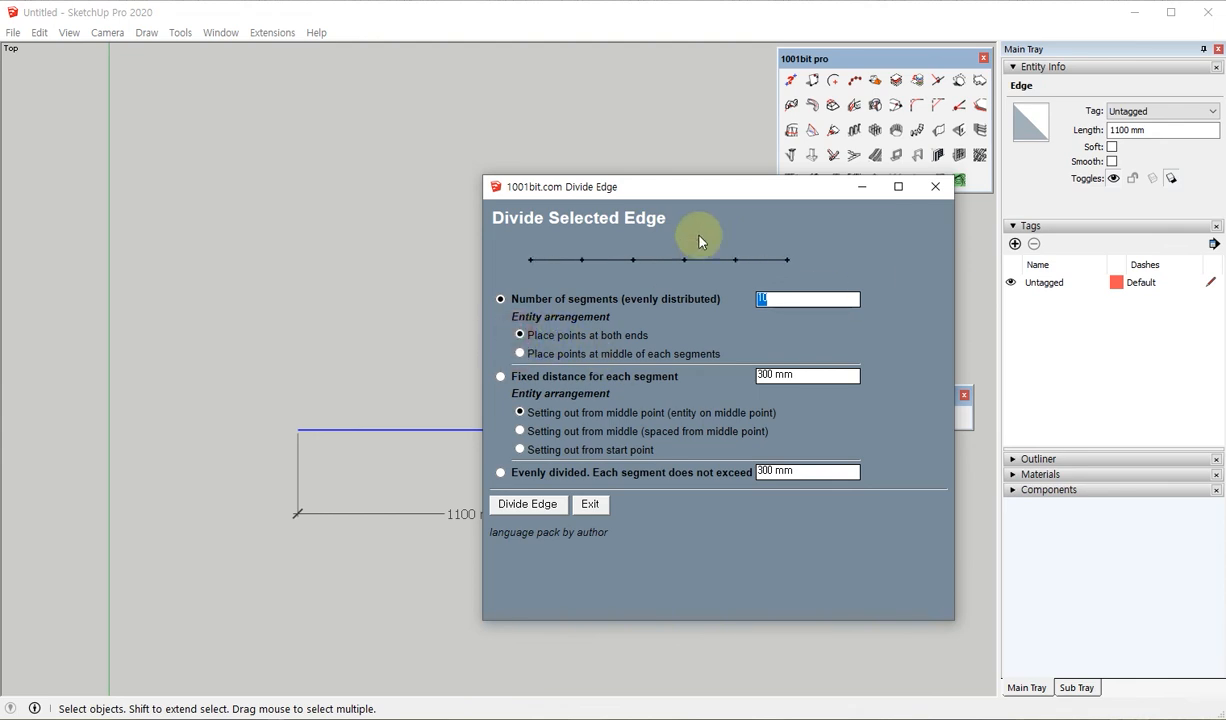
{"action": "left_click", "coordinate": [529, 505]}
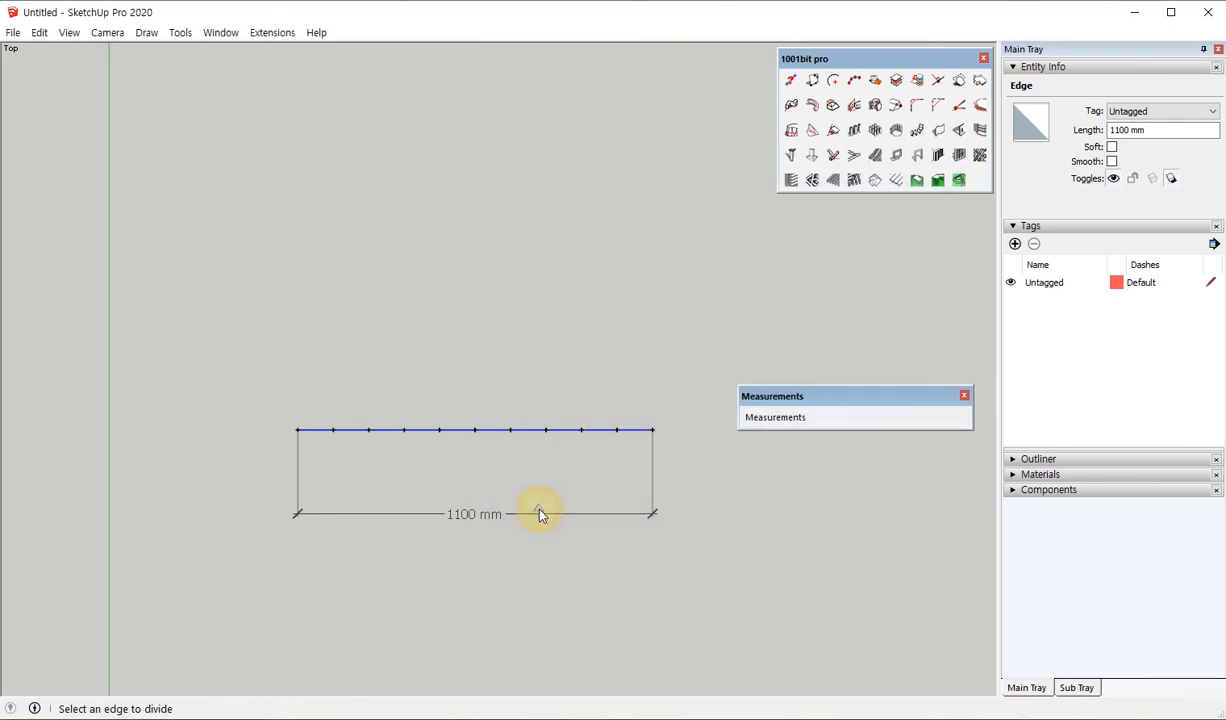
Step: Dimension the first segment between the line's left endpoint and the nearest division point, placing the dimension above the line
{"action": "scroll", "coordinate": [454, 460], "scroll_direction": "up", "scroll_amount": 5}
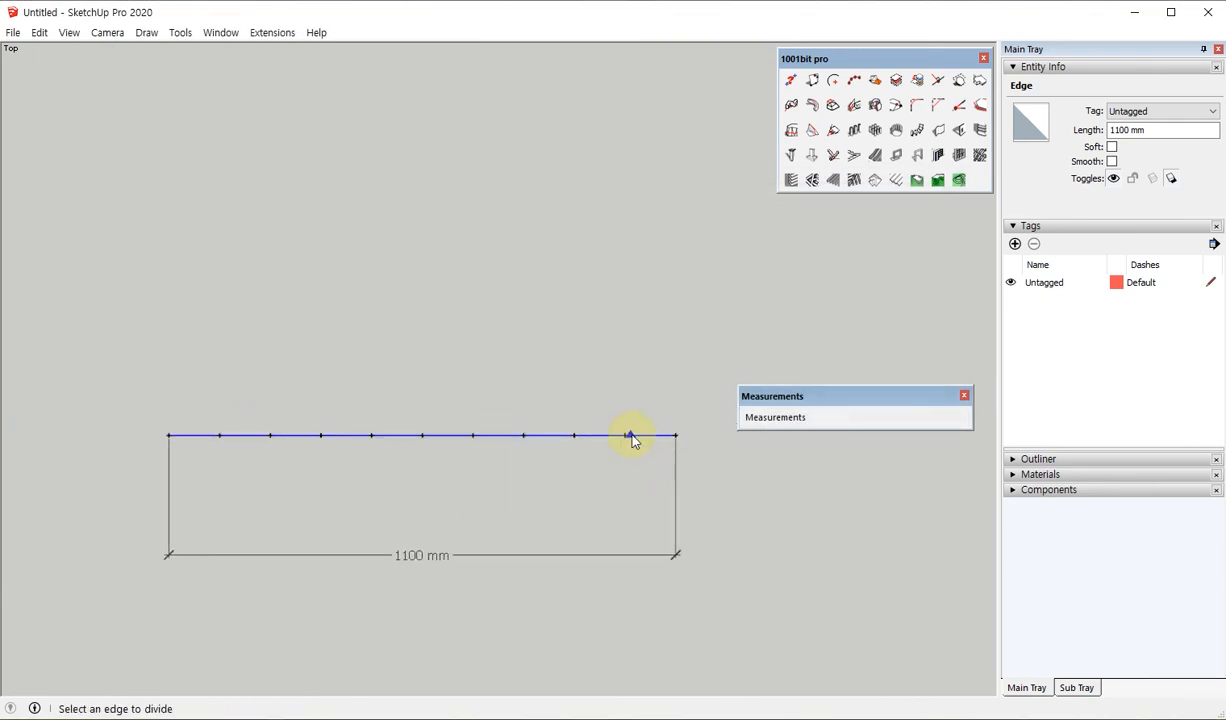
{"action": "middle_click_drag", "start_coordinate": [254, 462], "coordinate": [342, 446], "text": "shift"}
{"action": "key", "text": "F11"}
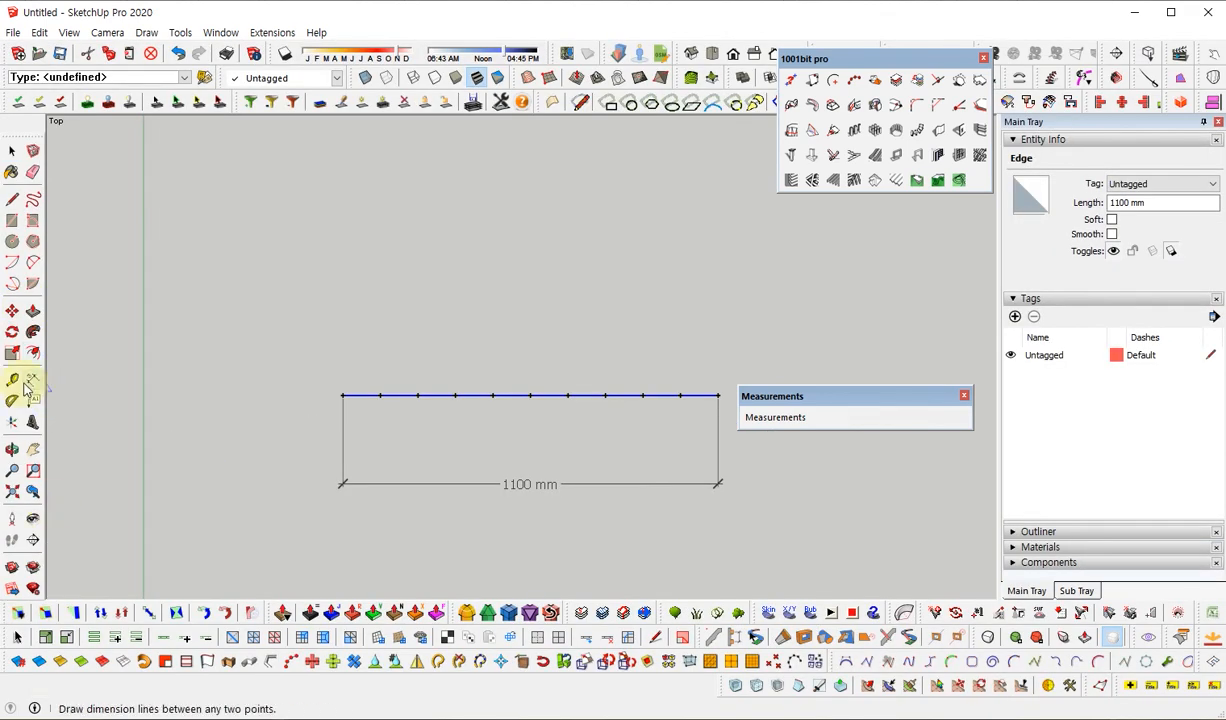
{"action": "left_click", "coordinate": [33, 379]}
{"action": "scroll", "coordinate": [380, 392], "scroll_direction": "up", "scroll_amount": 2}
{"action": "scroll", "coordinate": [378, 392], "scroll_direction": "up", "scroll_amount": 1}
{"action": "left_click", "coordinate": [332, 408]}
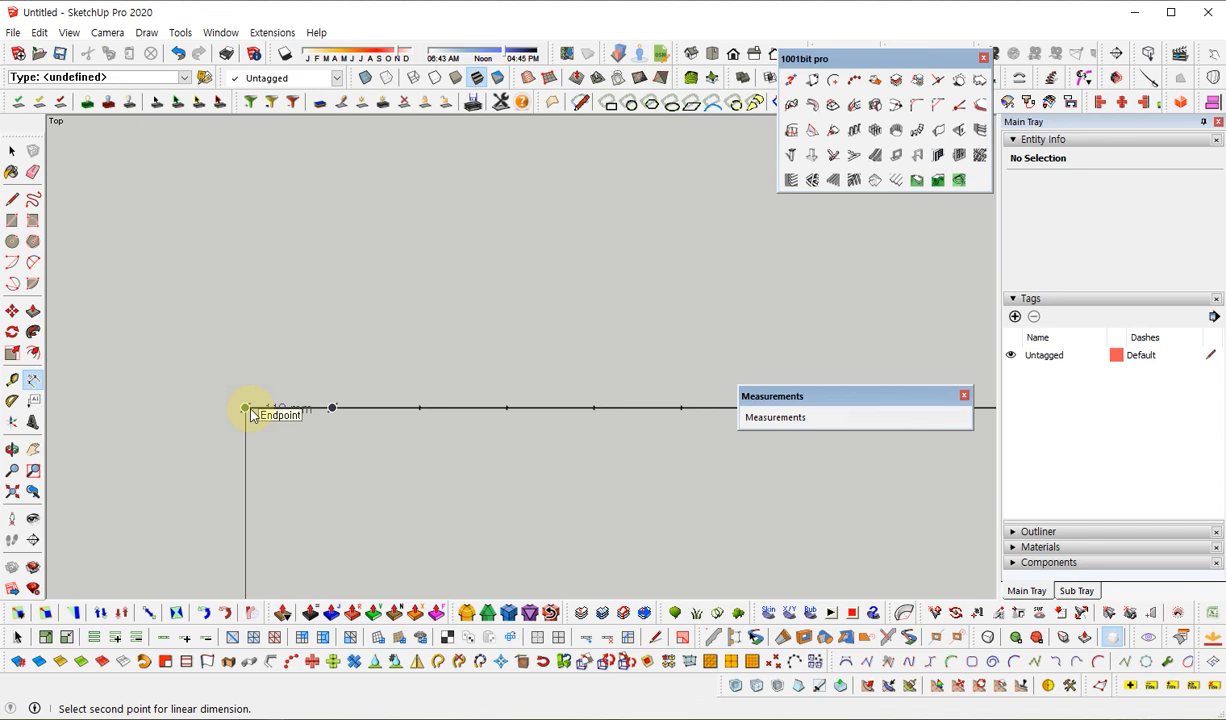
{"action": "left_click", "coordinate": [246, 408]}
{"action": "left_click", "coordinate": [250, 365]}
{"action": "scroll", "coordinate": [104, 307], "scroll_direction": "down", "scroll_amount": 3}
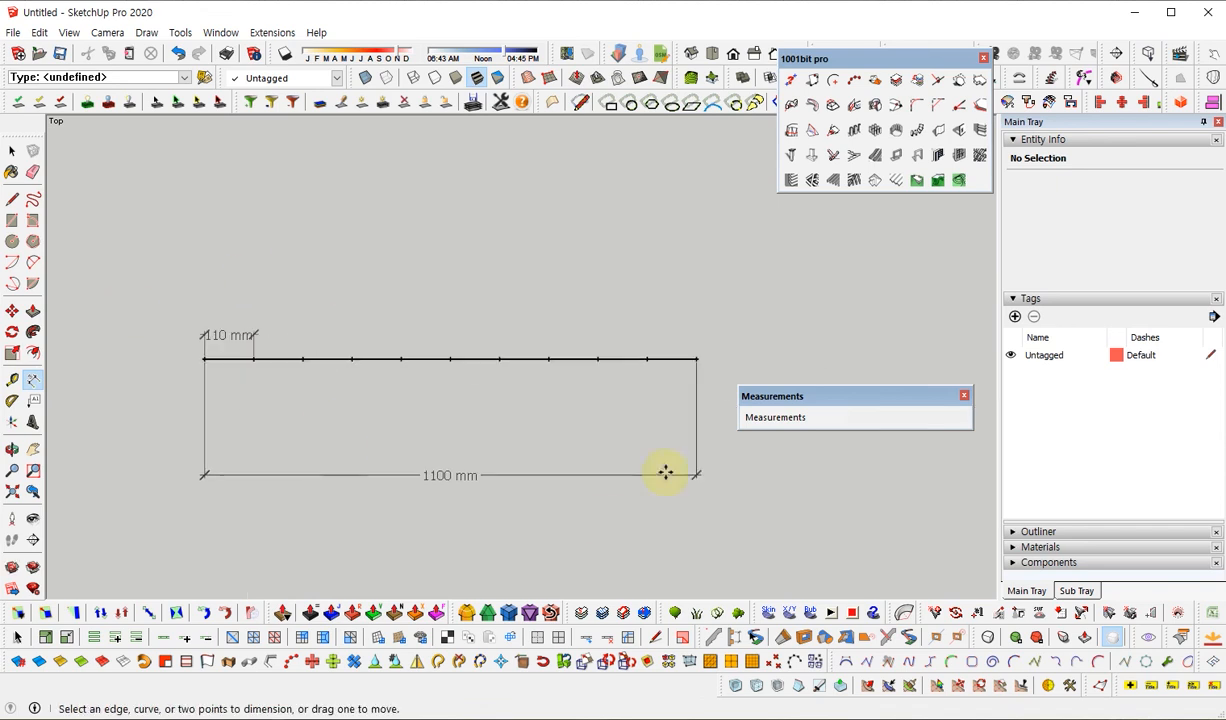
Step: Dimension the second segment between the first and second interior division points, level with the first segment's dimension
{"action": "scroll", "coordinate": [211, 372], "scroll_direction": "up", "scroll_amount": 1}
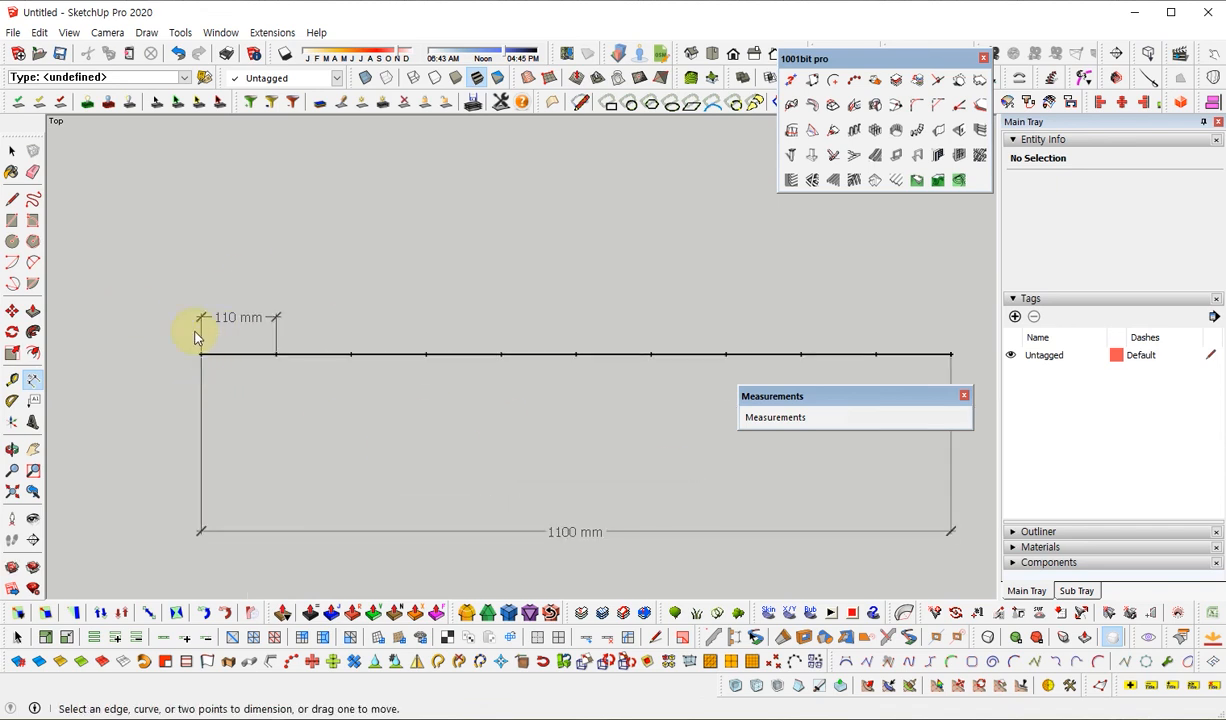
{"action": "left_click", "coordinate": [277, 354]}
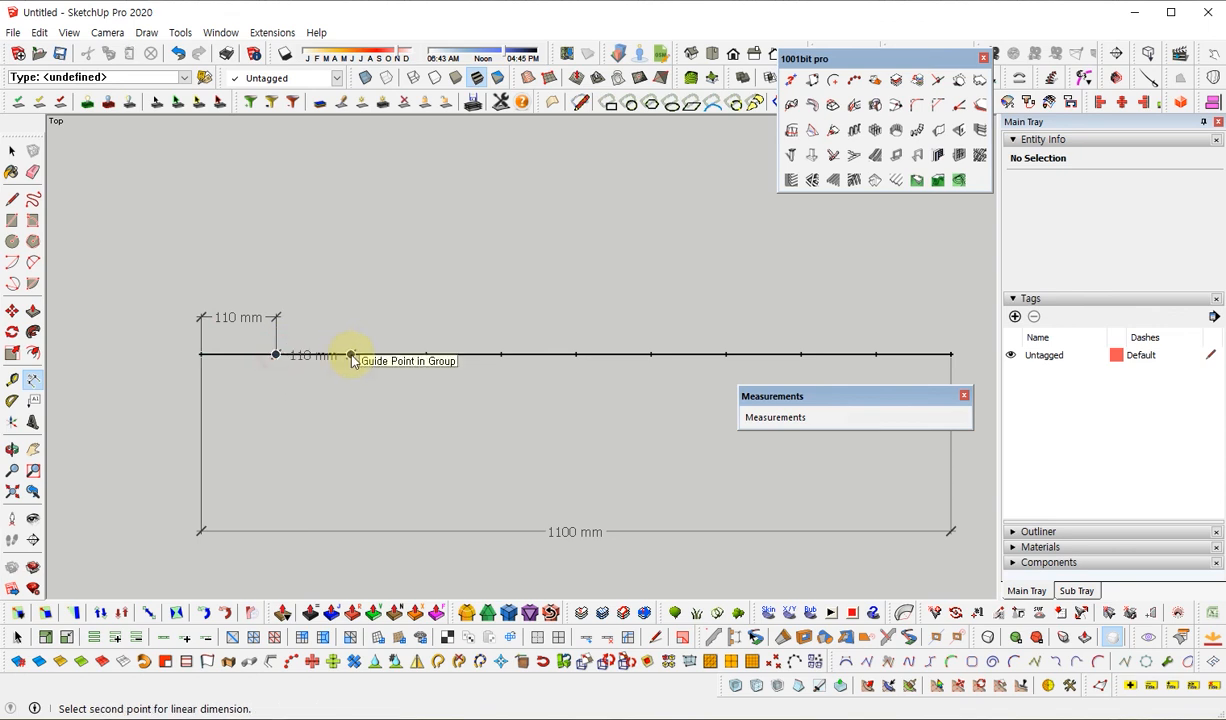
{"action": "left_click", "coordinate": [351, 354]}
{"action": "left_click", "coordinate": [350, 320]}
{"action": "middle_click_drag", "start_coordinate": [416, 424], "coordinate": [673, 131]}
{"action": "key", "text": "F2"}
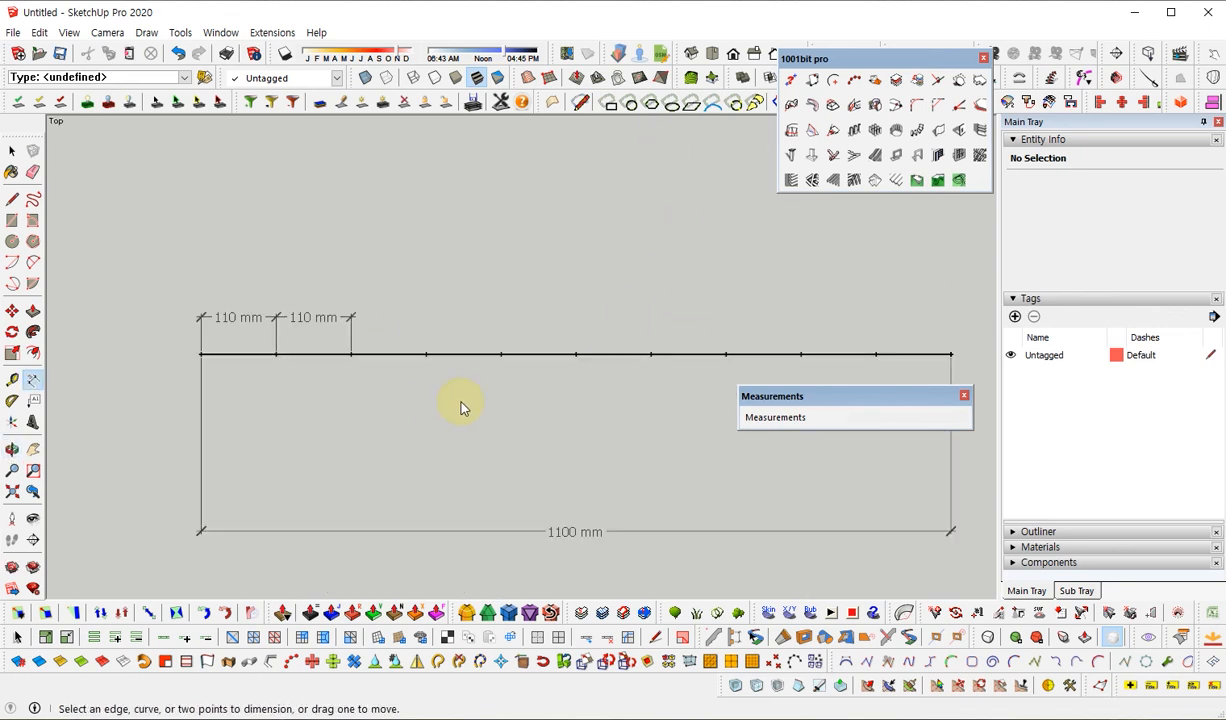
{"action": "key", "text": "space"}
Step: Undo both segment dimensions and the division points, keeping the line and its overall dimension
{"action": "scroll", "coordinate": [222, 390], "scroll_direction": "down", "scroll_amount": 3}
{"action": "key", "text": "ctrl+z"}
{"action": "key", "text": "ctrl+z"}
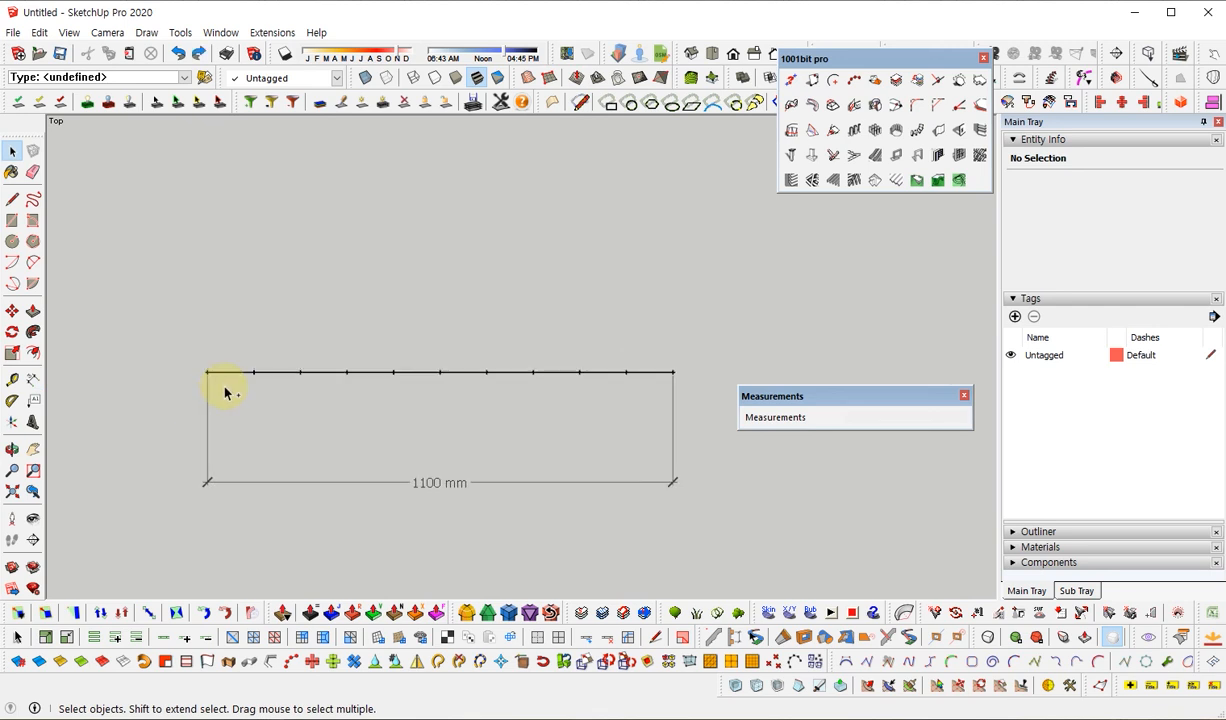
{"action": "key", "text": "F11"}
{"action": "scroll", "coordinate": [447, 393], "scroll_direction": "down", "scroll_amount": 1}
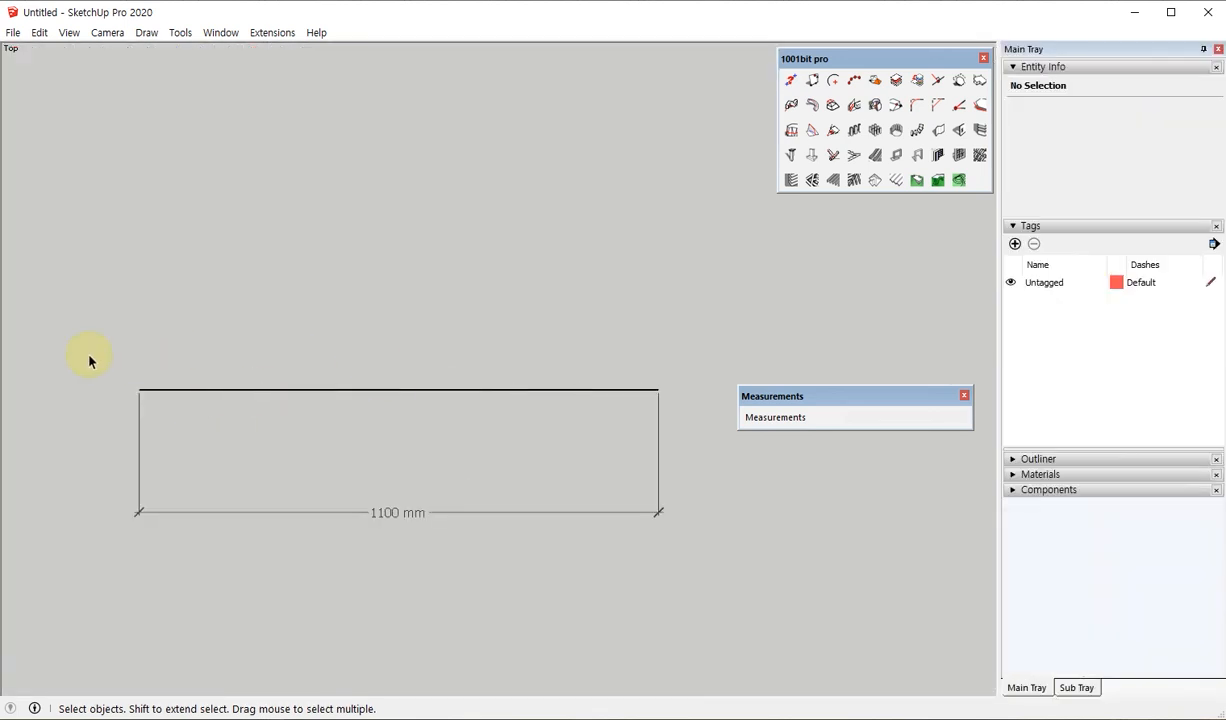
Step: Divide the line with Divide Edge at a fixed distance of 300 mm, setting out from the middle point with an entity on it
{"action": "left_click", "coordinate": [413, 410]}
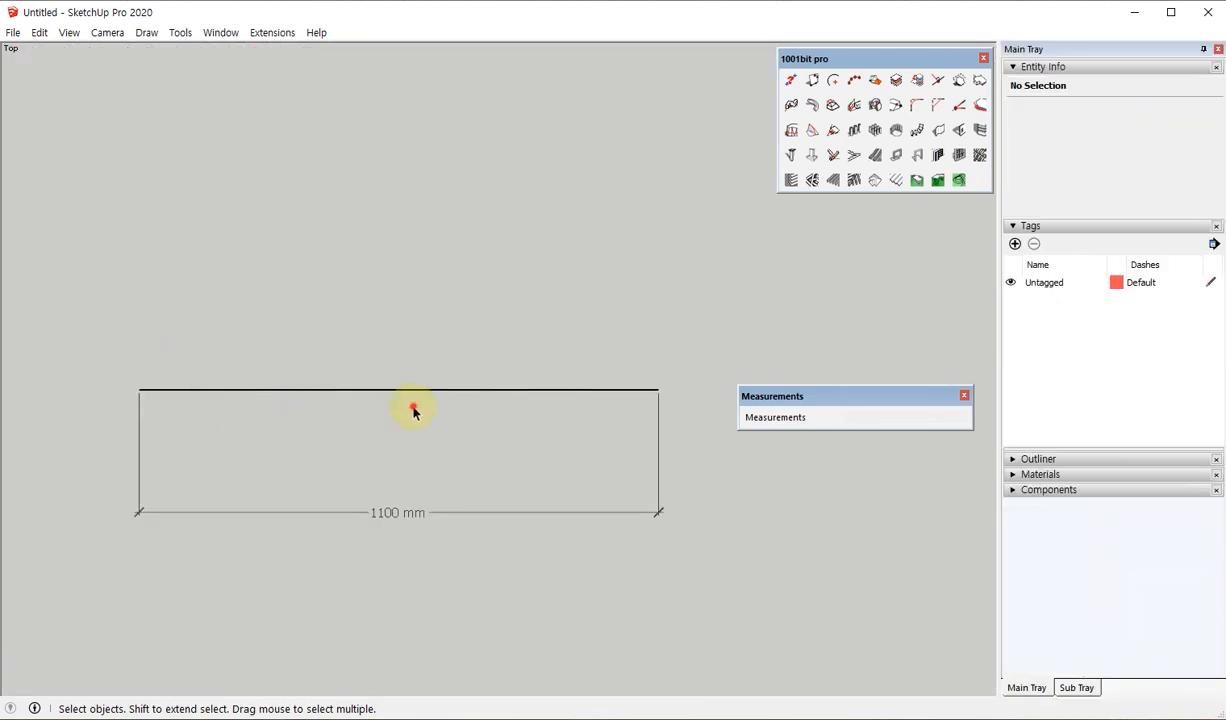
{"action": "left_click", "coordinate": [858, 83]}
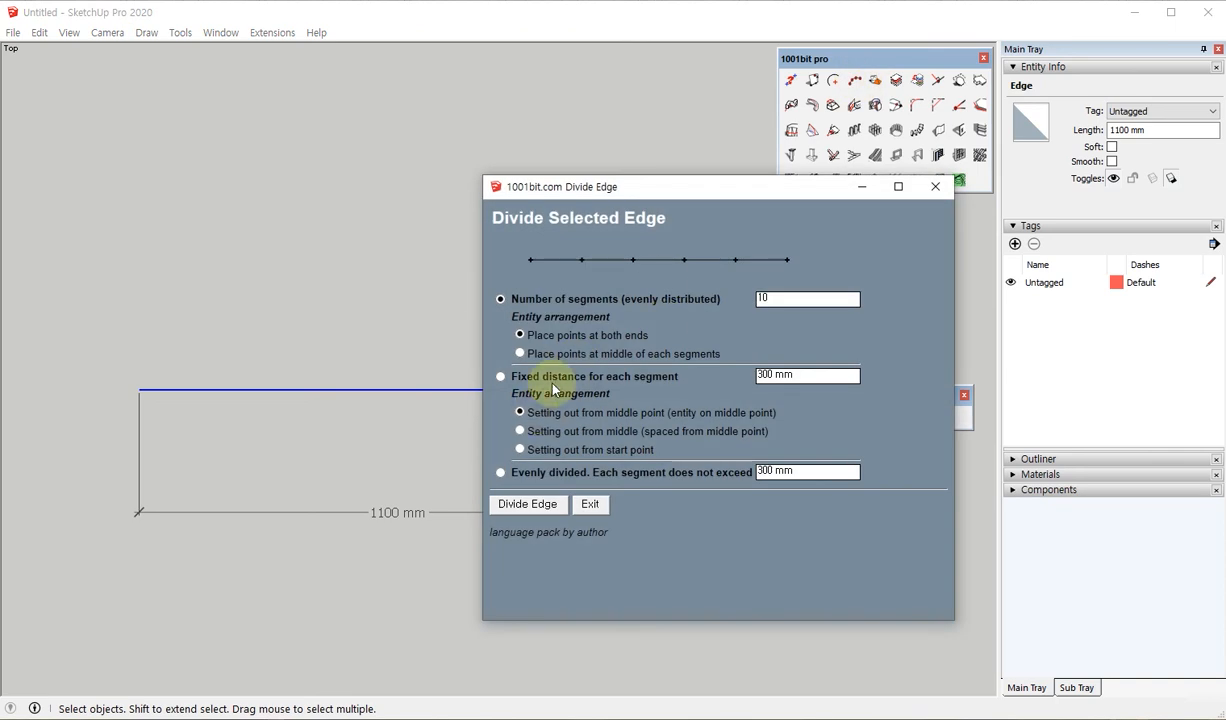
{"action": "left_click", "coordinate": [501, 376]}
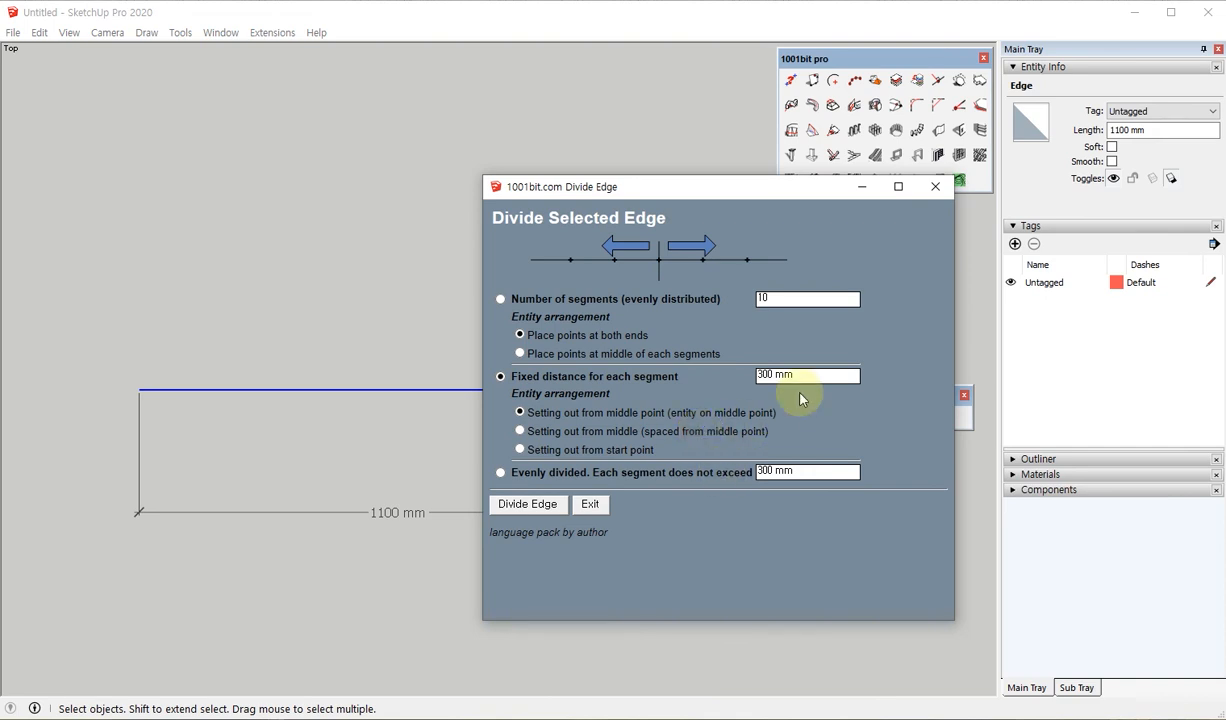
{"action": "left_click_drag", "start_coordinate": [811, 375], "coordinate": [752, 371]}
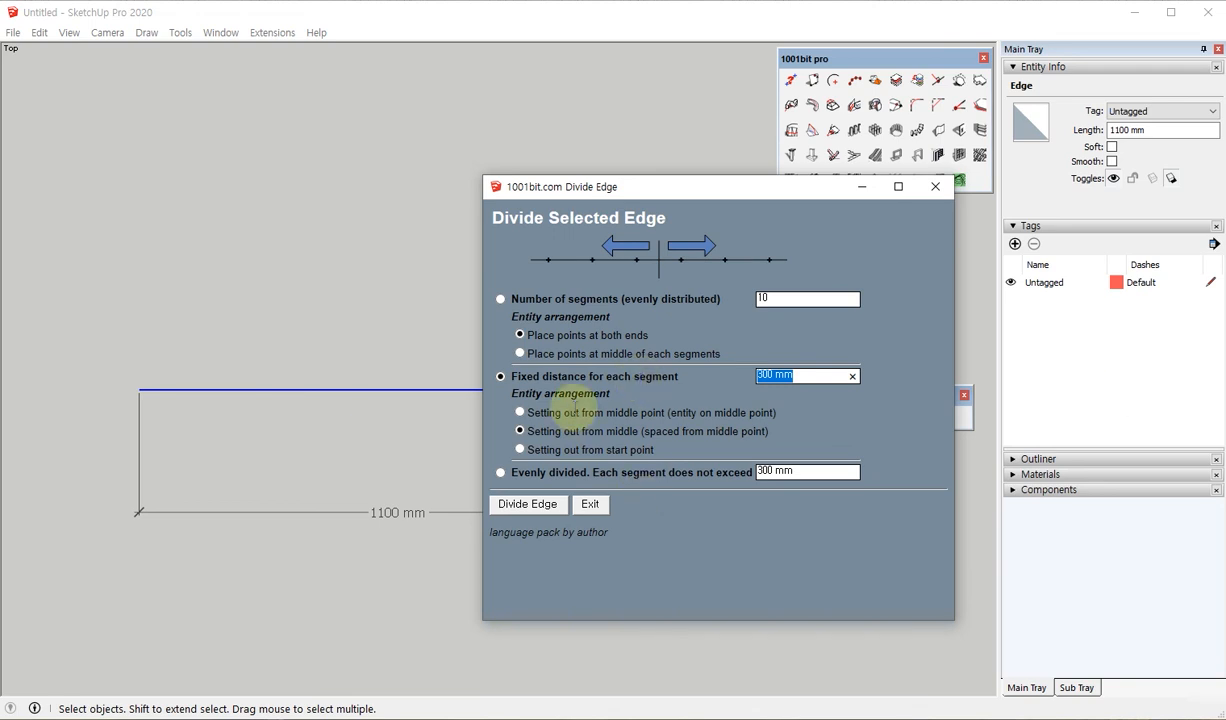
{"action": "left_click", "coordinate": [519, 412]}
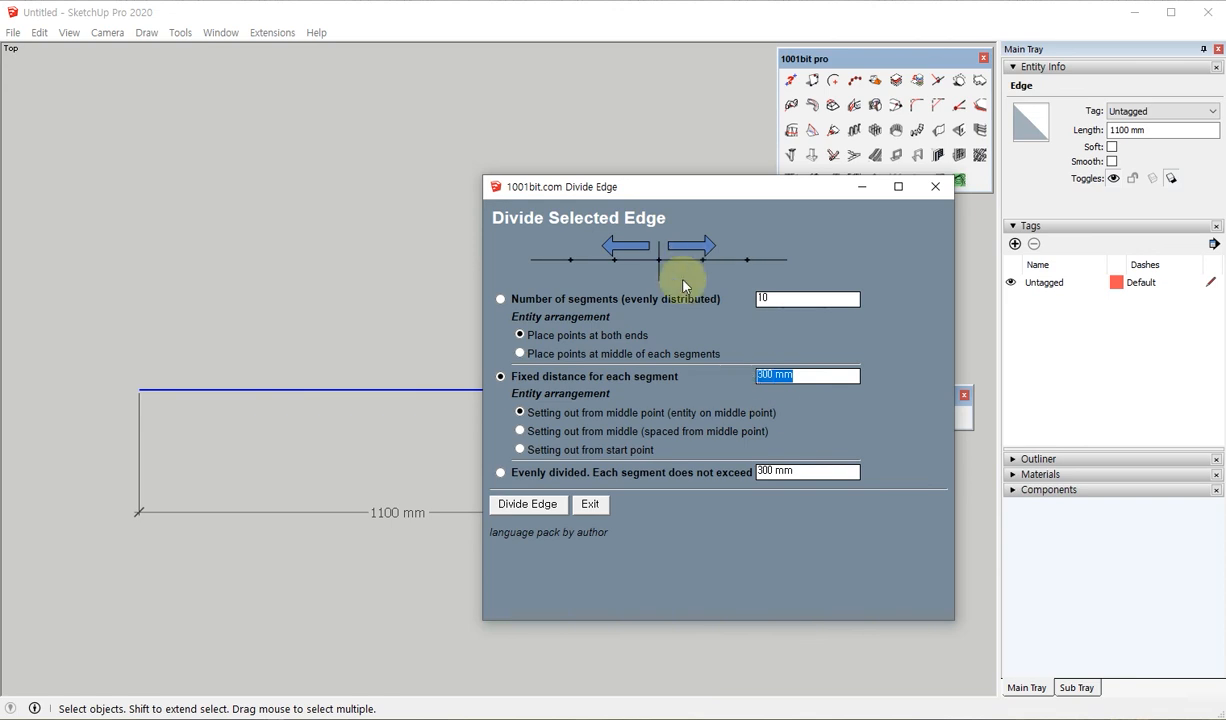
{"action": "left_click", "coordinate": [520, 431]}
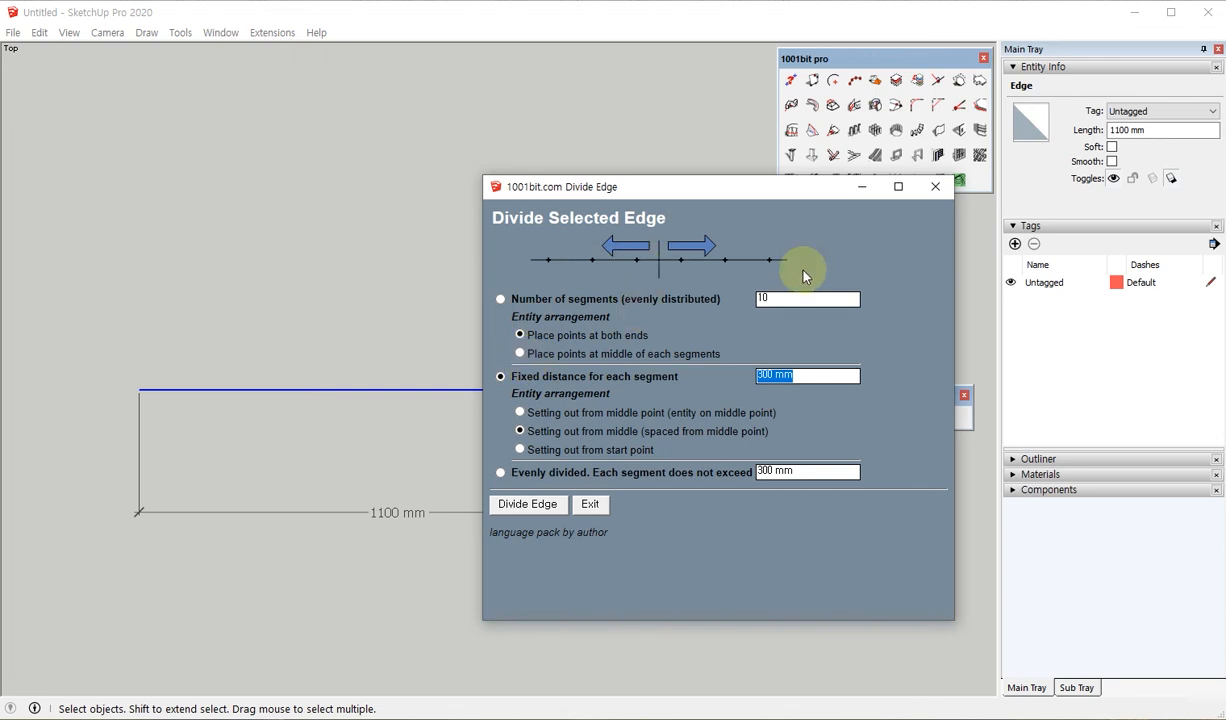
{"action": "left_click", "coordinate": [520, 451]}
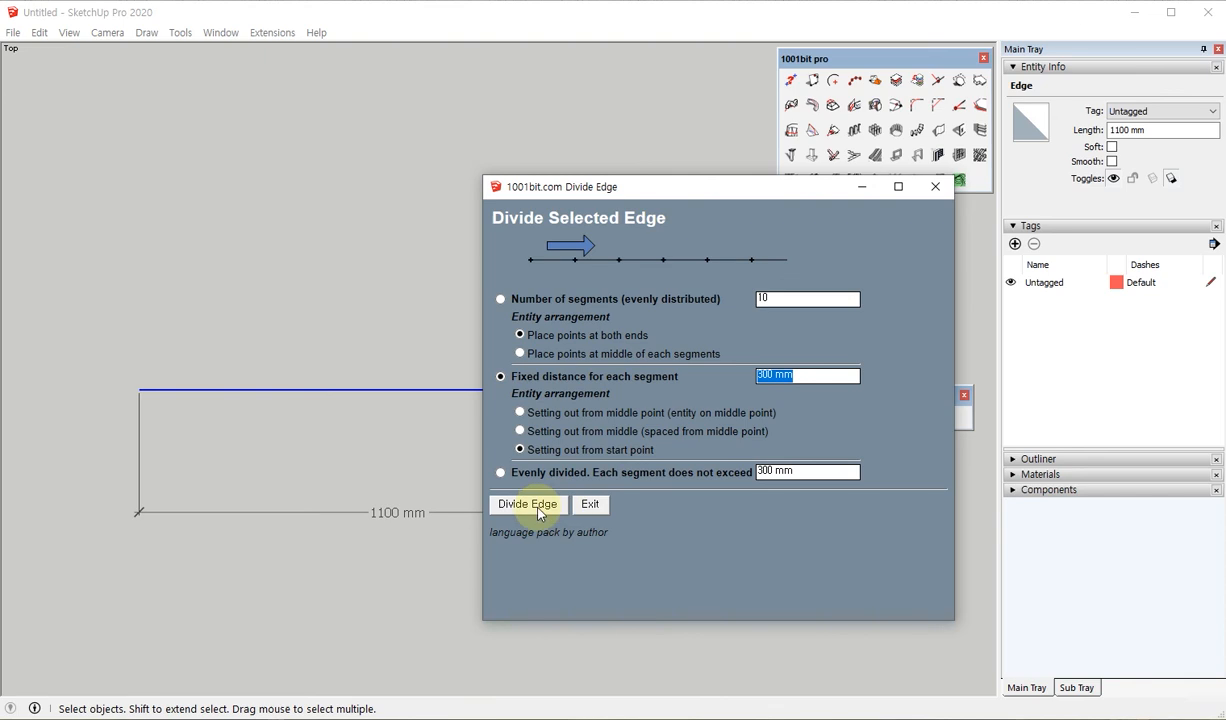
{"action": "left_click", "coordinate": [519, 406]}
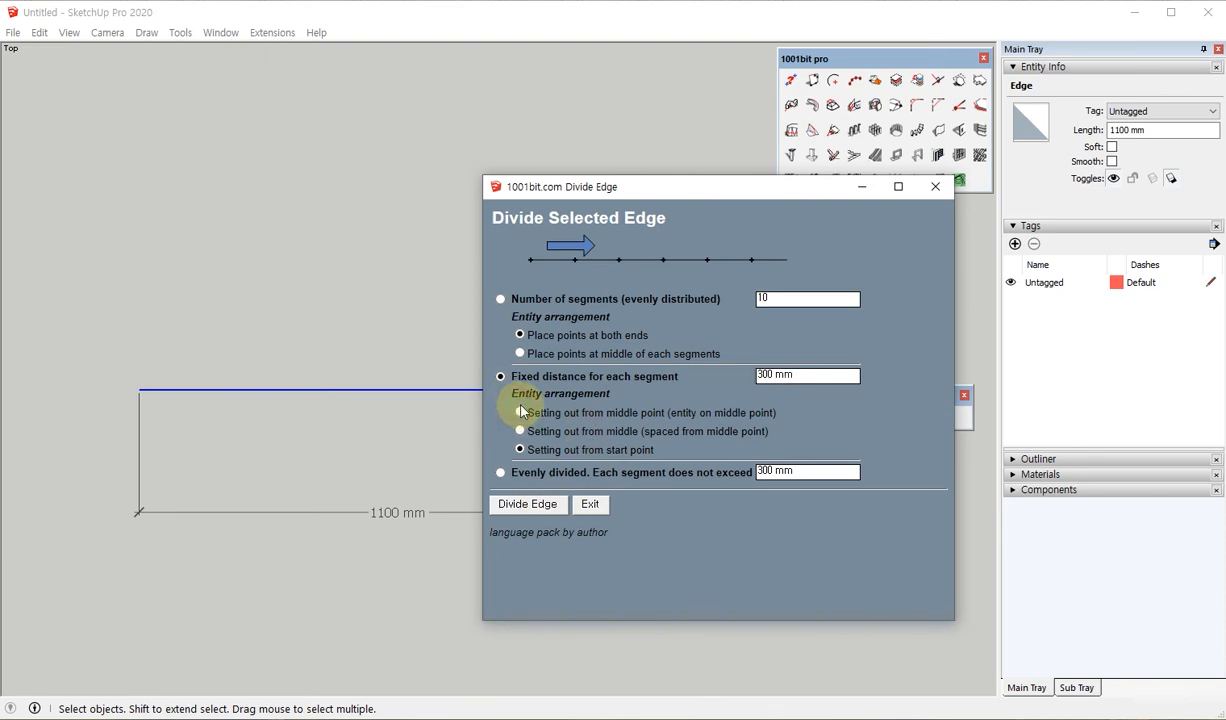
{"action": "left_click", "coordinate": [520, 412]}
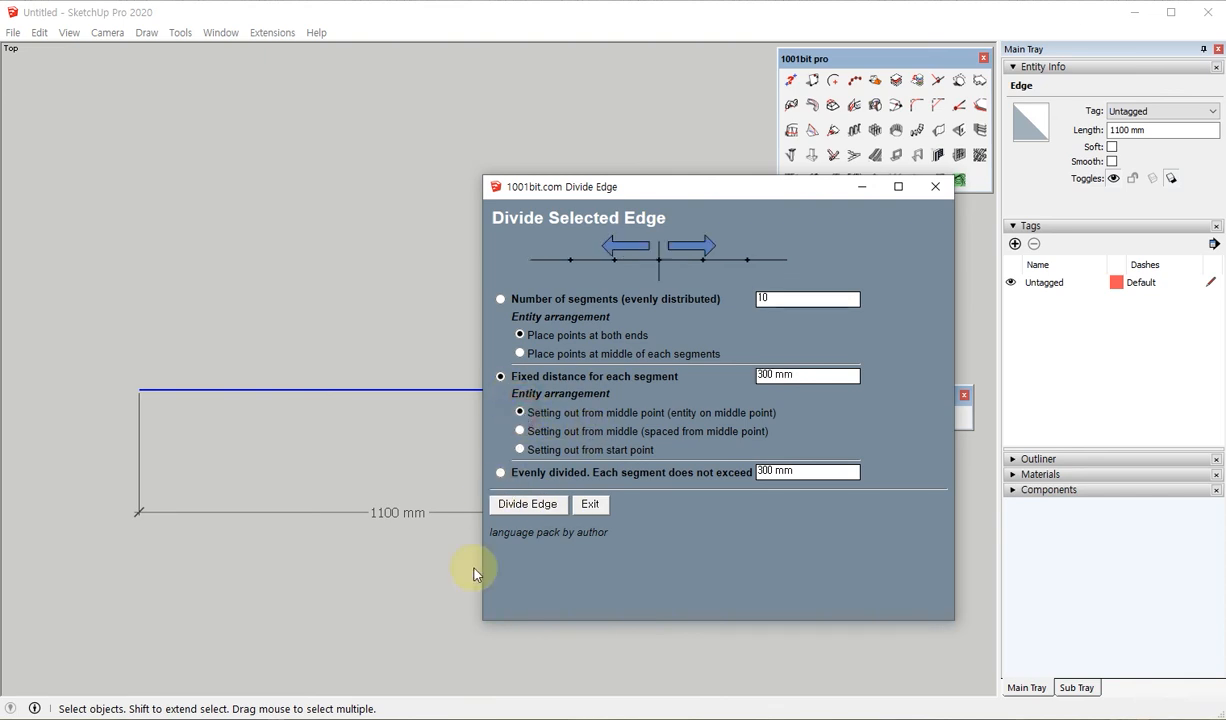
{"action": "left_click", "coordinate": [527, 504]}
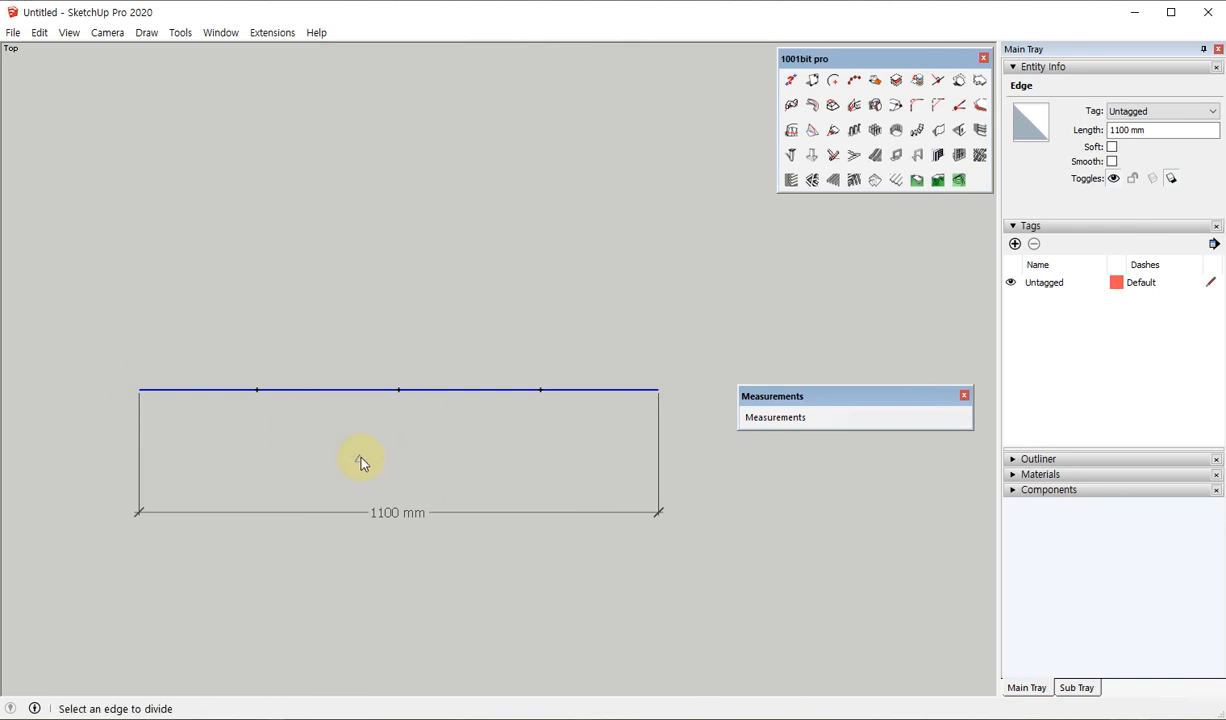
Step: Dimension the two segments from the line's midpoint to its right endpoint, placing both dimensions level above the line
{"action": "key", "text": "space"}
{"action": "key", "text": "F11"}
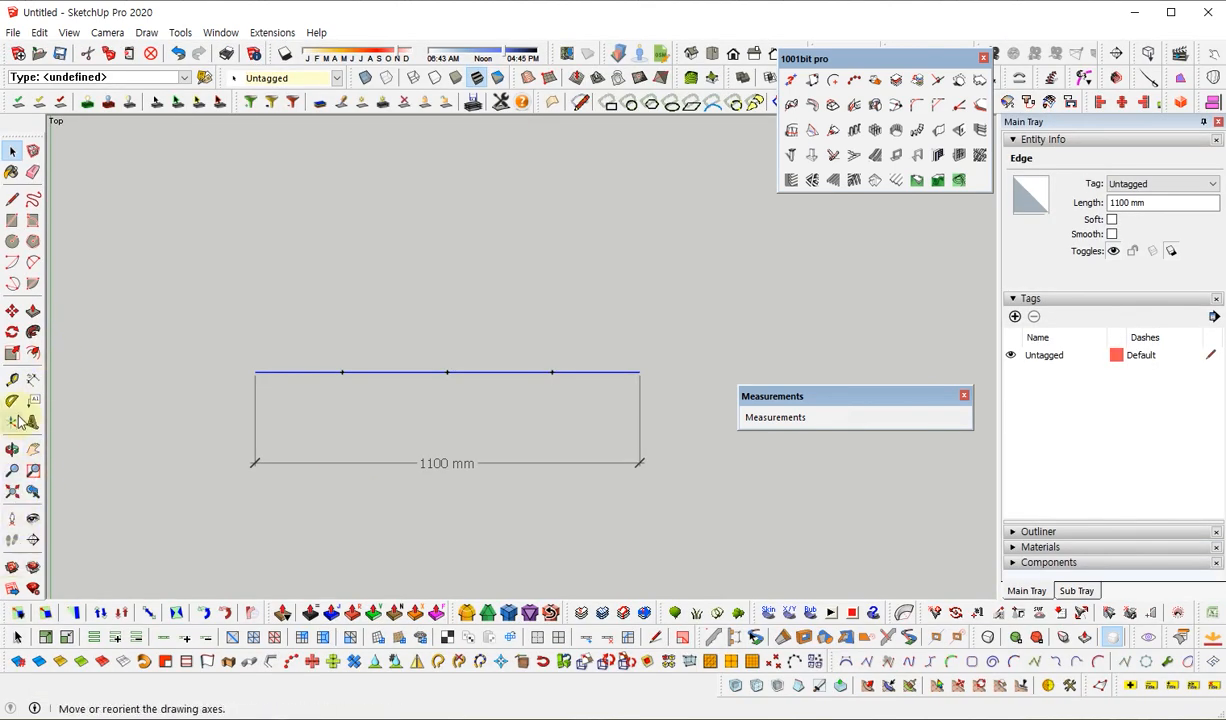
{"action": "left_click", "coordinate": [33, 379]}
{"action": "key", "text": "F11"}
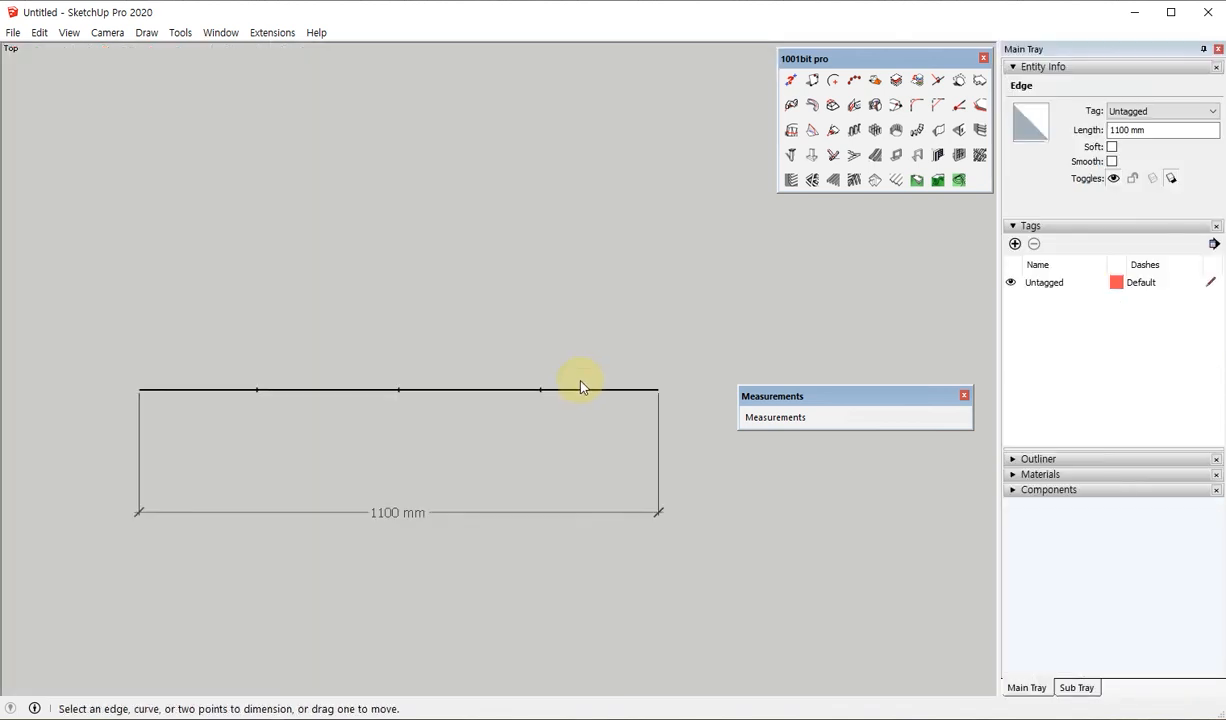
{"action": "left_click", "coordinate": [398, 389]}
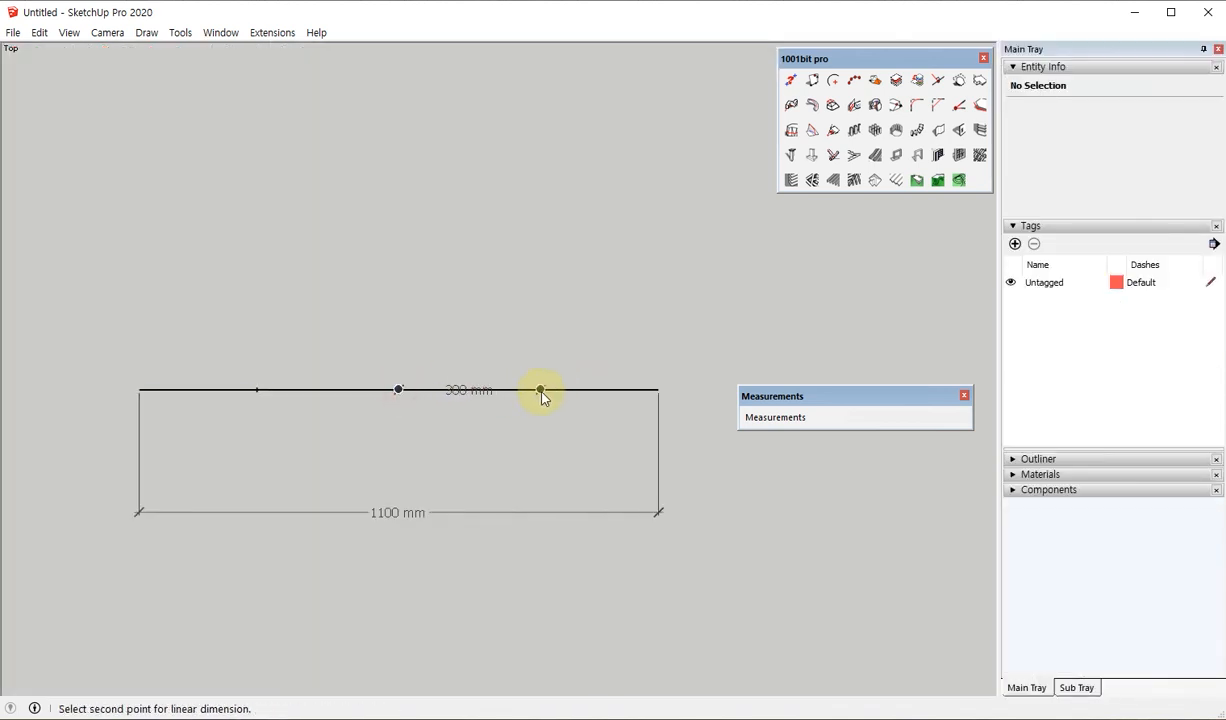
{"action": "left_click", "coordinate": [540, 389]}
{"action": "left_click", "coordinate": [540, 342]}
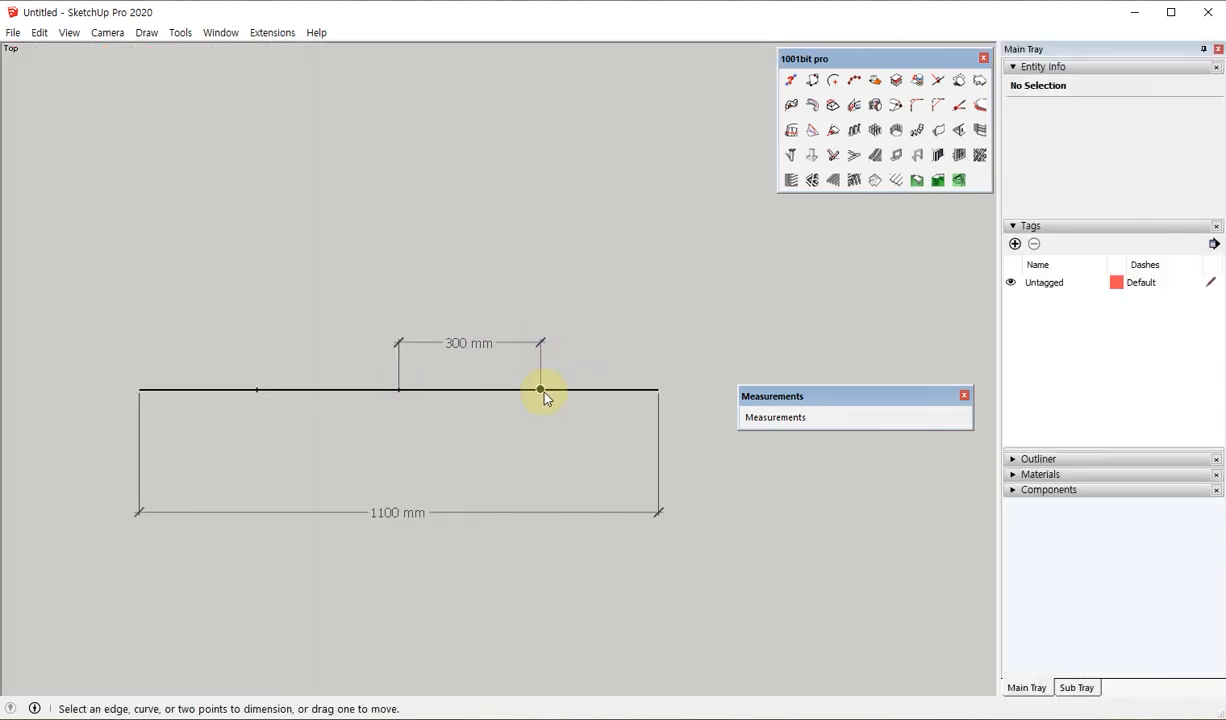
{"action": "left_click", "coordinate": [540, 389]}
{"action": "left_click", "coordinate": [657, 389]}
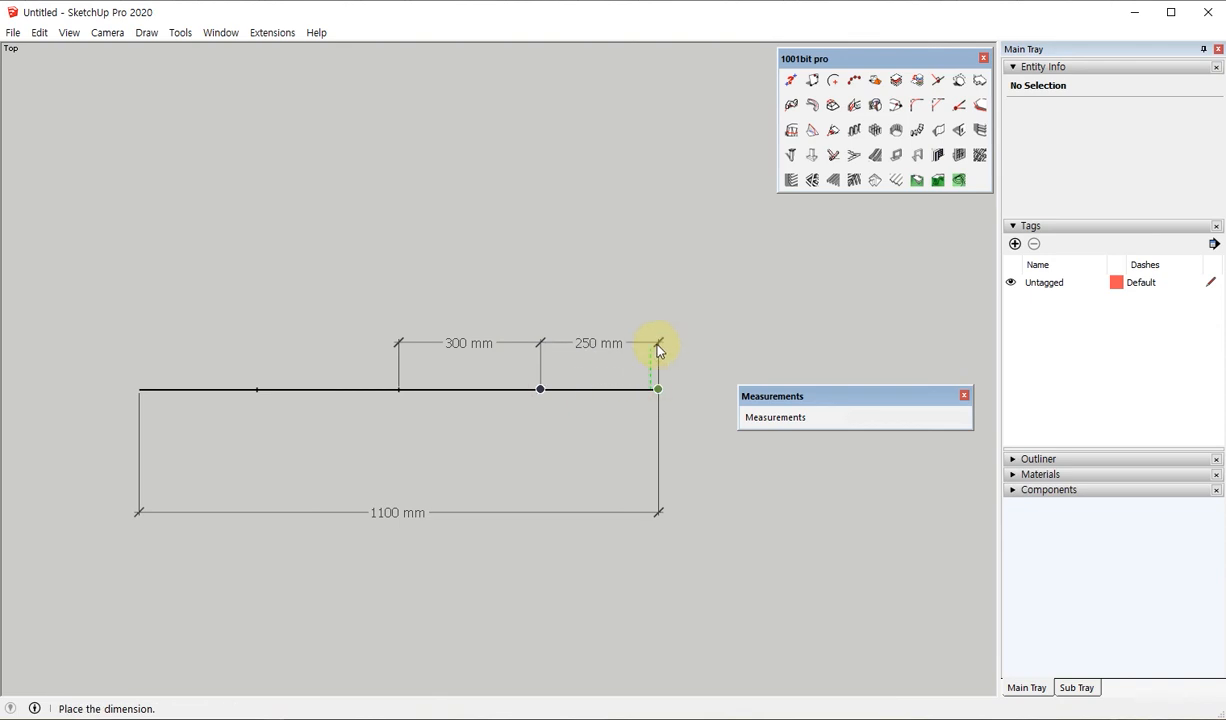
{"action": "left_click", "coordinate": [658, 343]}
Step: Dimension the two segments from the line's midpoint to its left endpoint, level with the existing segment dimensions
{"action": "left_click", "coordinate": [398, 389]}
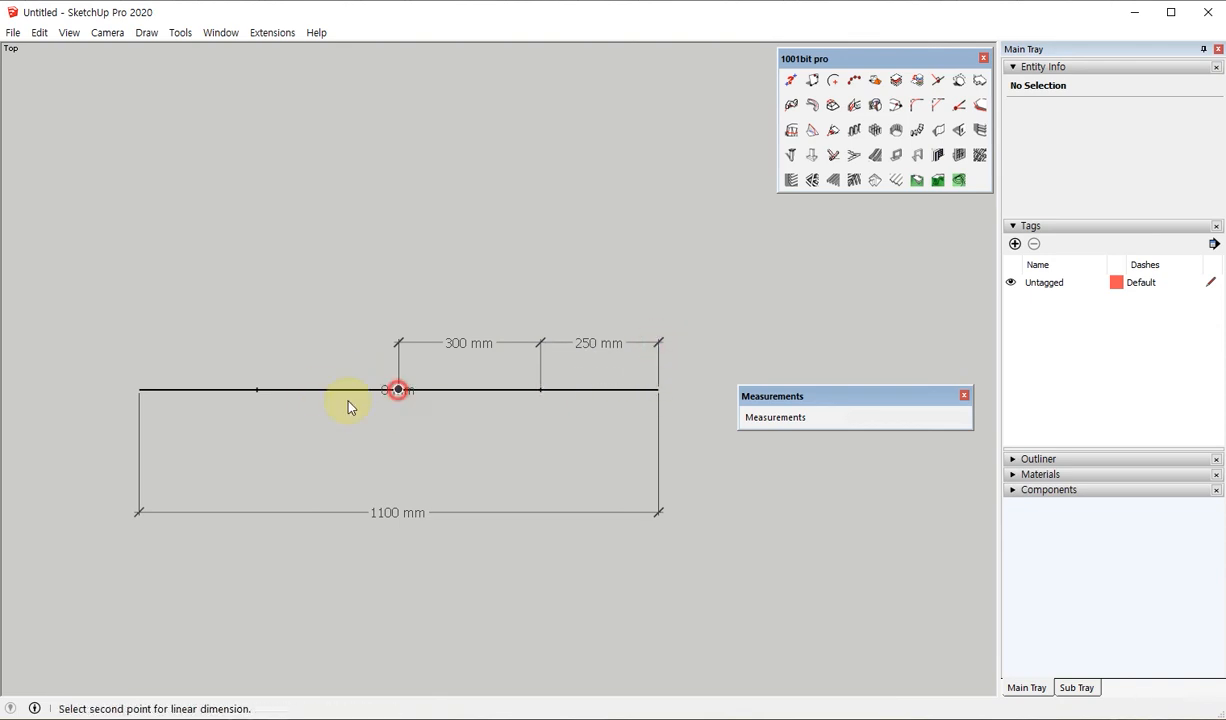
{"action": "left_click", "coordinate": [257, 389]}
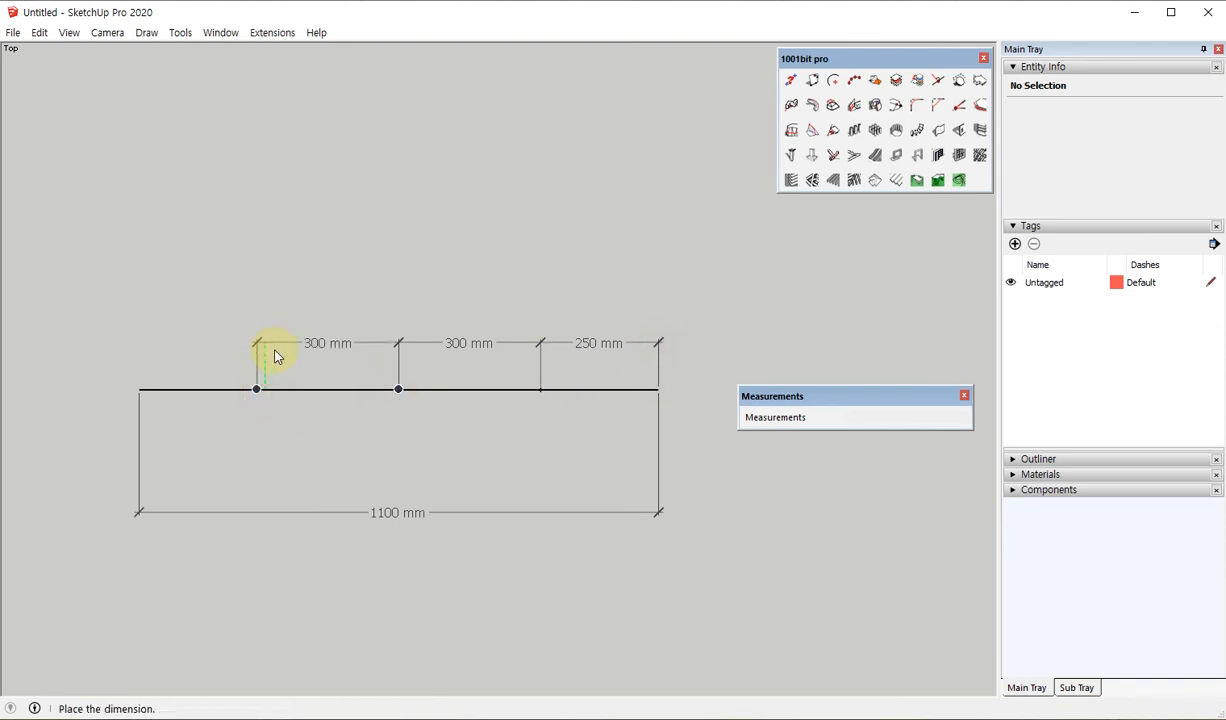
{"action": "left_click", "coordinate": [276, 357]}
{"action": "left_click", "coordinate": [257, 389]}
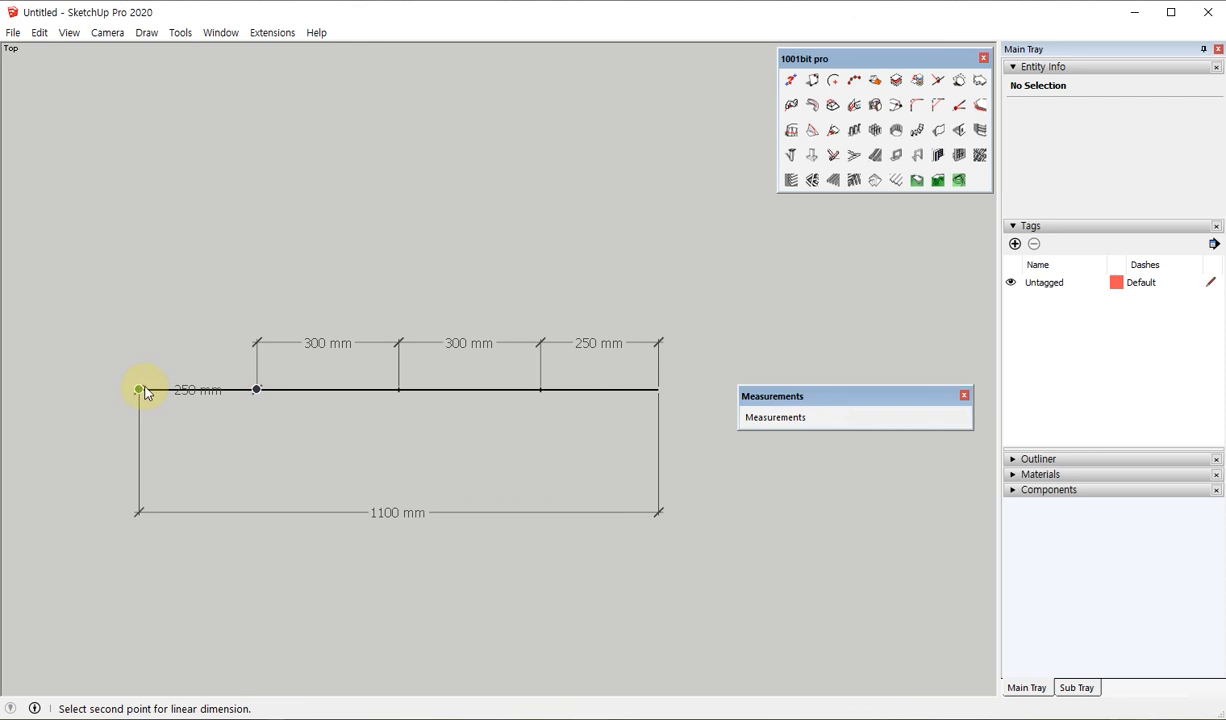
{"action": "left_click", "coordinate": [139, 389]}
{"action": "left_click", "coordinate": [158, 338]}
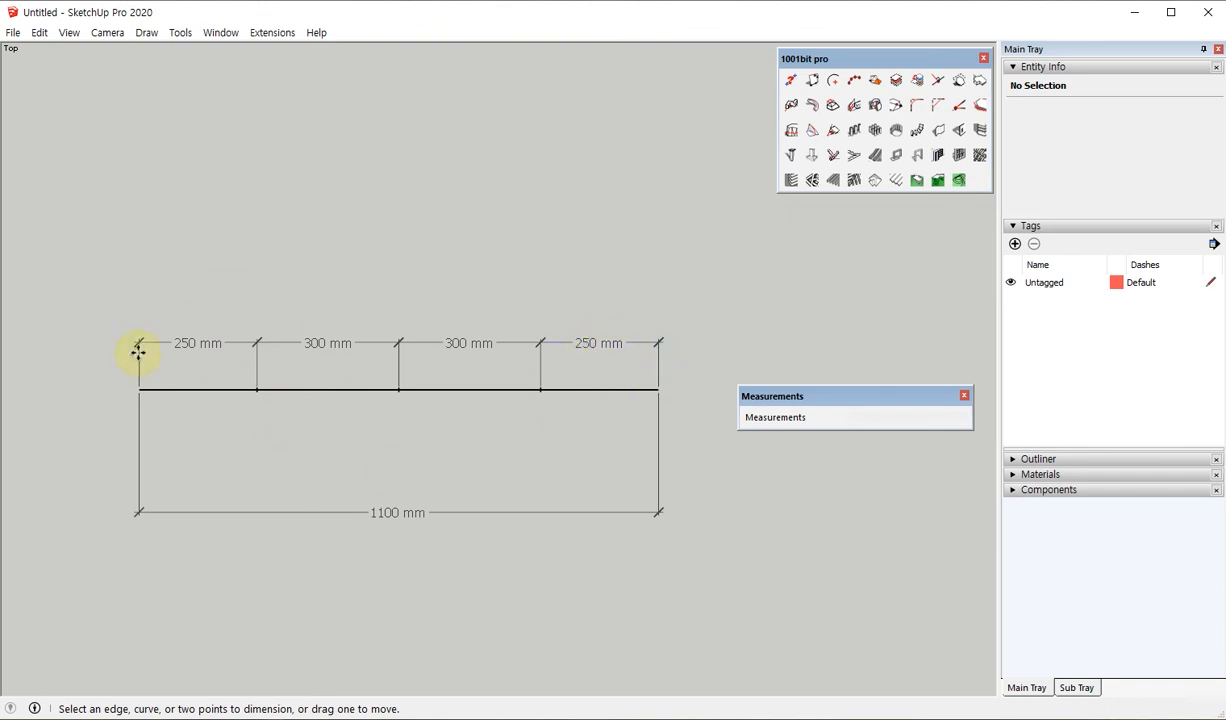
Step: Erase the four segment dimensions above the line, keeping the overall dimension and the division points
{"action": "key", "text": "space"}
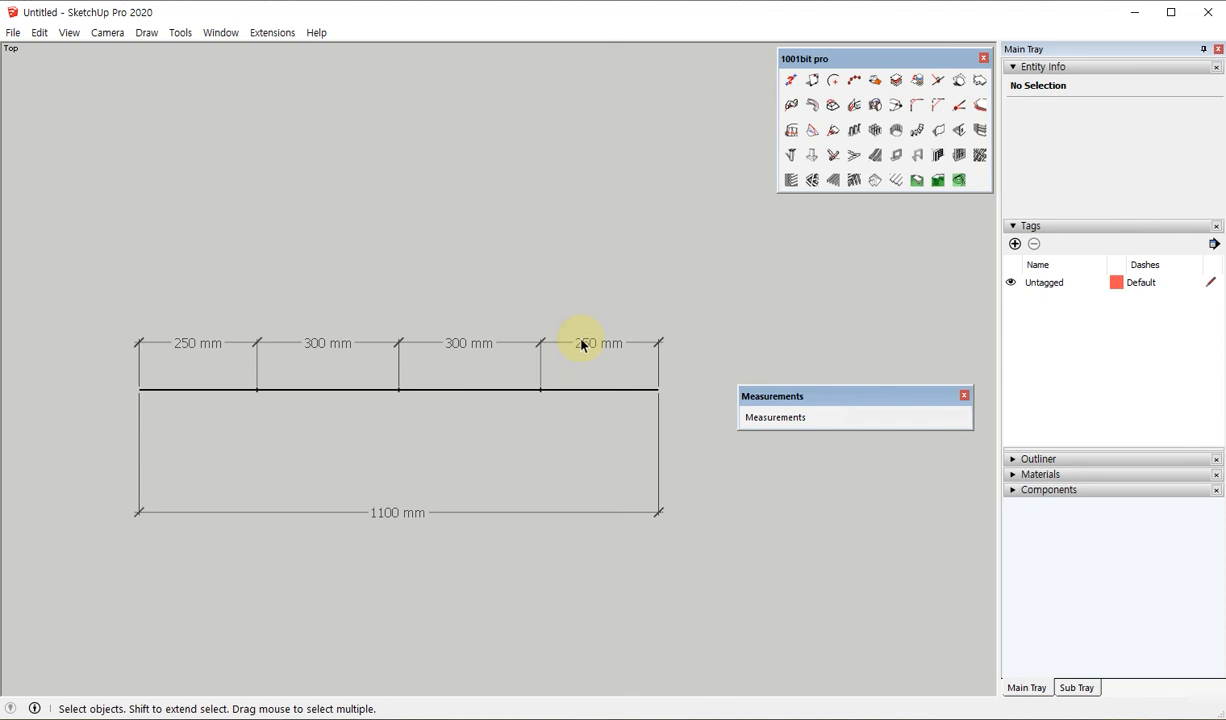
{"action": "key", "text": "e"}
{"action": "mouse_move", "coordinate": [588, 355]}
{"action": "left_mouse_down"}
{"action": "mouse_move", "coordinate": [580, 339]}
{"action": "mouse_move", "coordinate": [244, 331]}
{"action": "mouse_move", "coordinate": [530, 331]}
{"action": "left_mouse_up"}
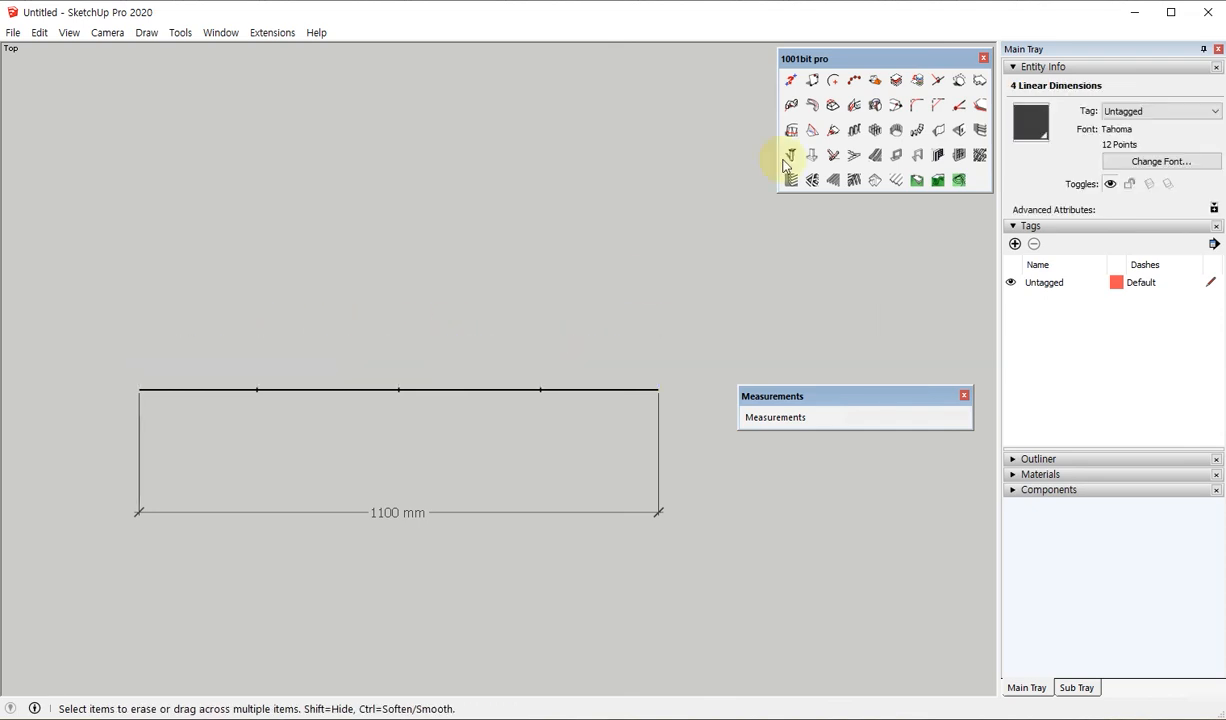
Step: Set the Divide Edge options to evenly divided, with each segment not exceeding 300 mm
{"action": "left_click", "coordinate": [853, 81]}
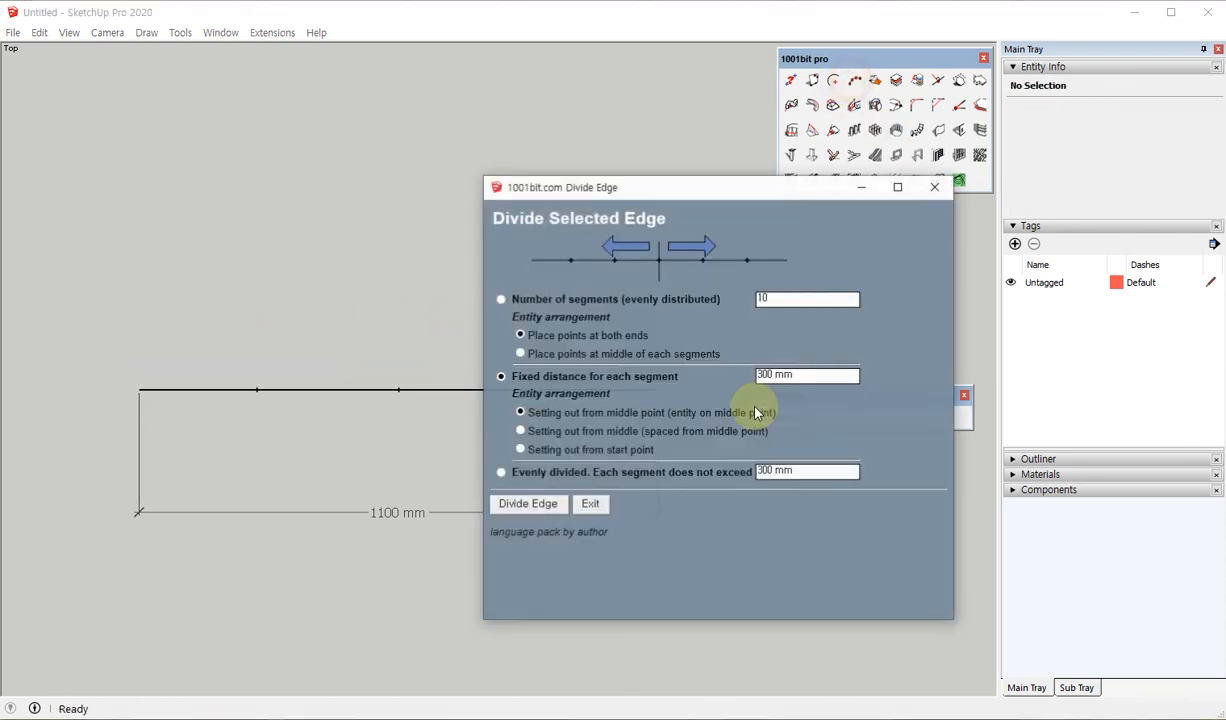
{"action": "left_click", "coordinate": [520, 431]}
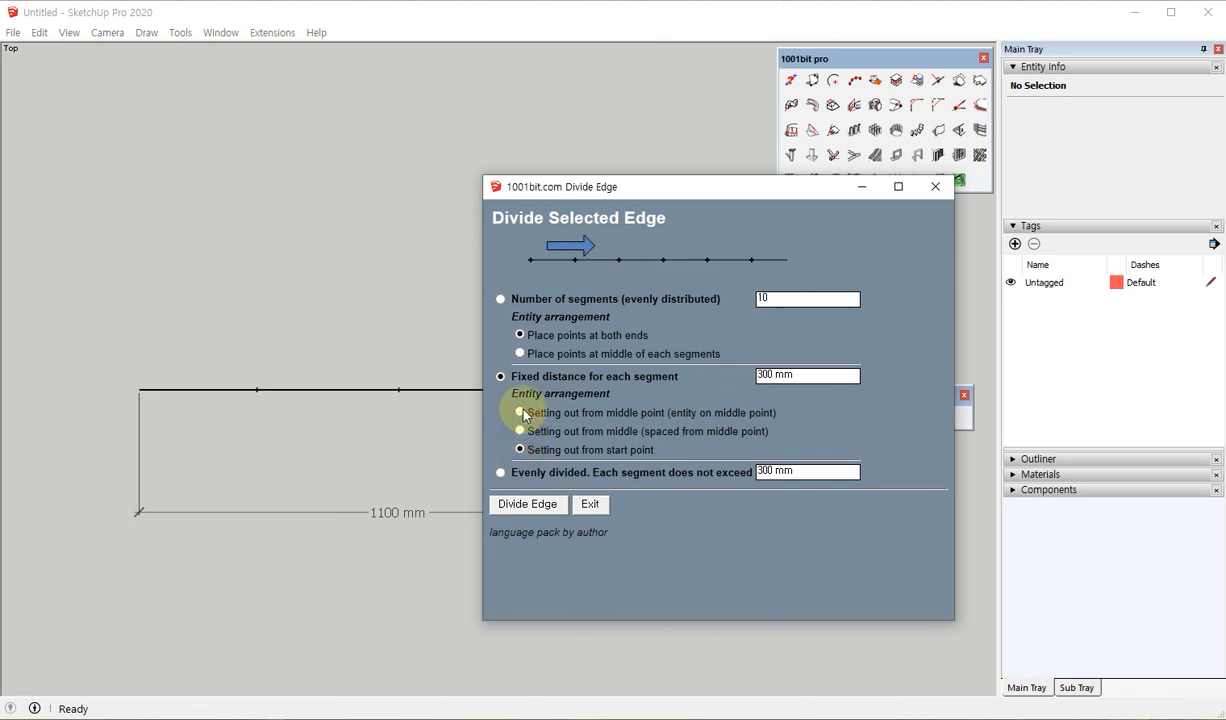
{"action": "left_click", "coordinate": [520, 412]}
{"action": "left_click", "coordinate": [501, 472]}
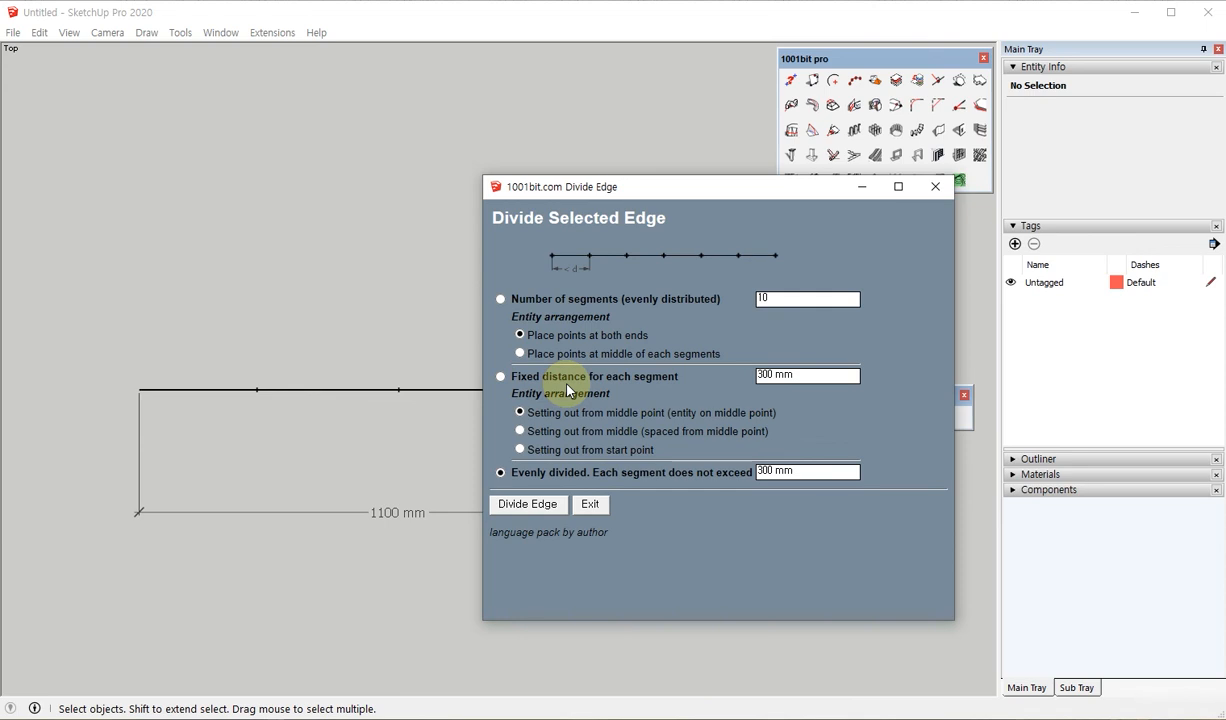
{"action": "left_click", "coordinate": [535, 510]}
{"action": "middle_click", "coordinate": [575, 514]}
{"action": "middle_click", "coordinate": [457, 441]}
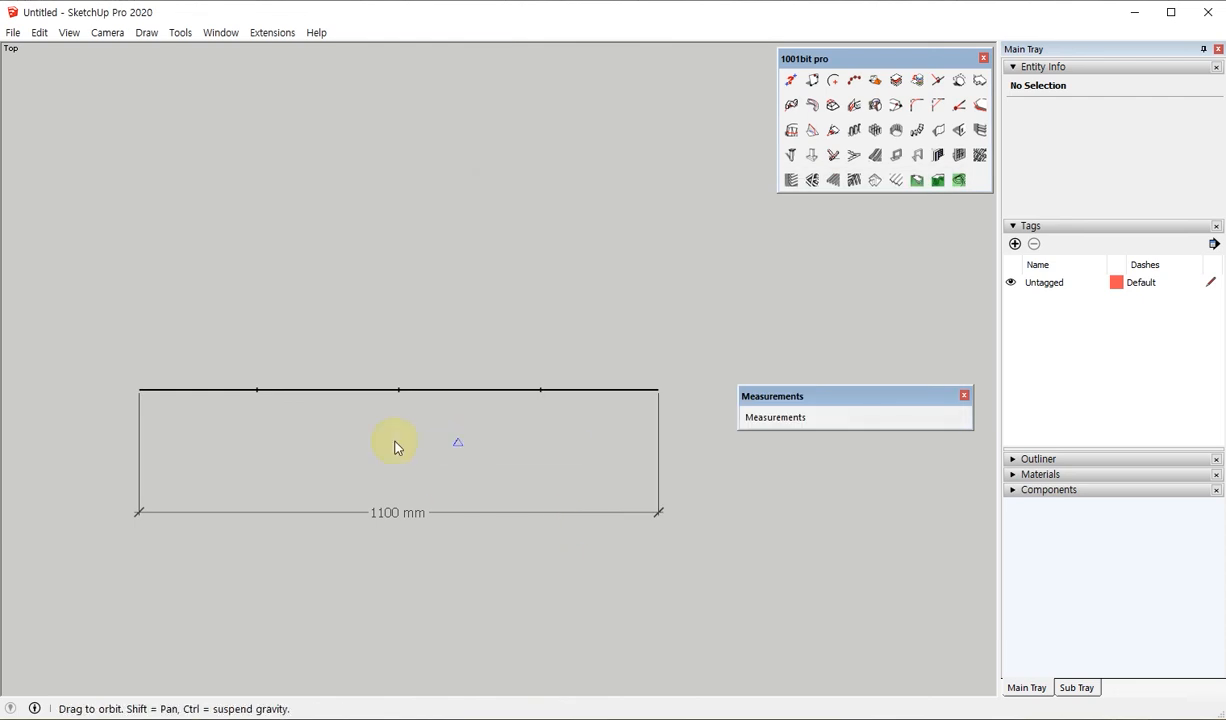
Step: Delete the existing division points from the line, keeping the line and its overall dimension
{"action": "key", "text": "space"}
{"action": "left_click", "coordinate": [267, 347]}
{"action": "left_click_drag", "start_coordinate": [335, 380], "coordinate": [600, 455]}
{"action": "left_click_drag", "start_coordinate": [183, 348], "coordinate": [597, 450]}
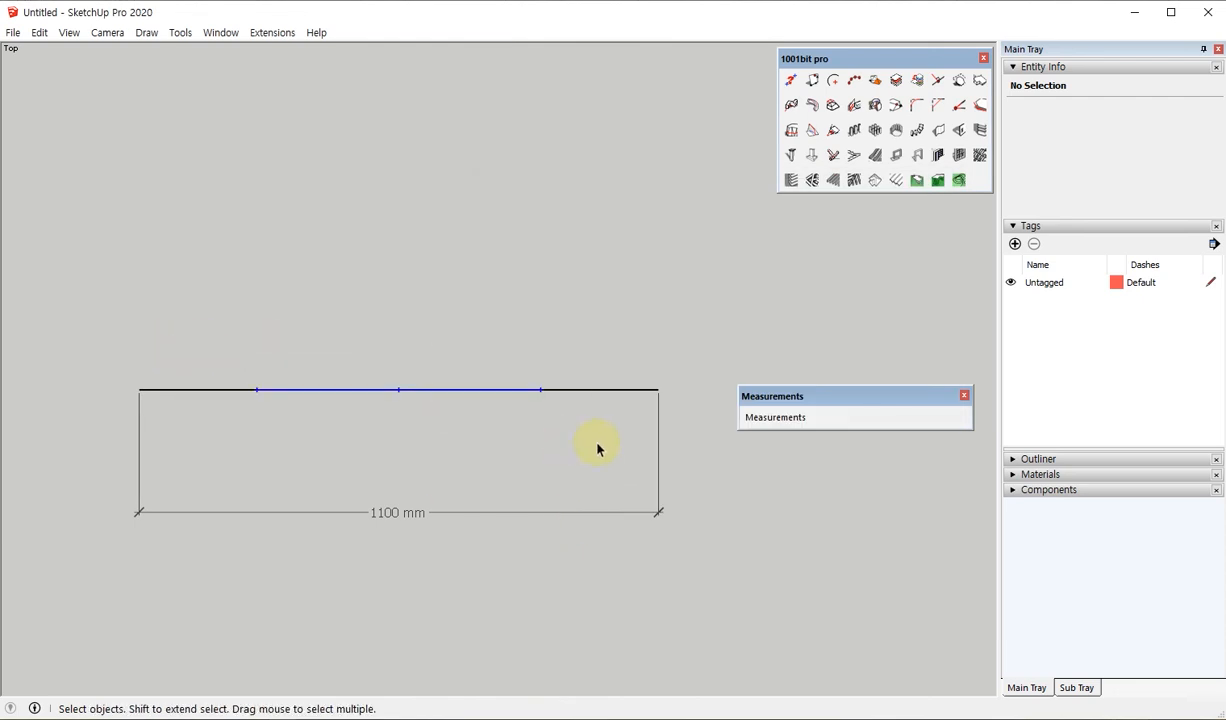
Step: Divide the line evenly with Divide Edge so that no segment exceeds 300 mm
{"action": "left_click", "coordinate": [854, 80]}
{"action": "left_click", "coordinate": [527, 504]}
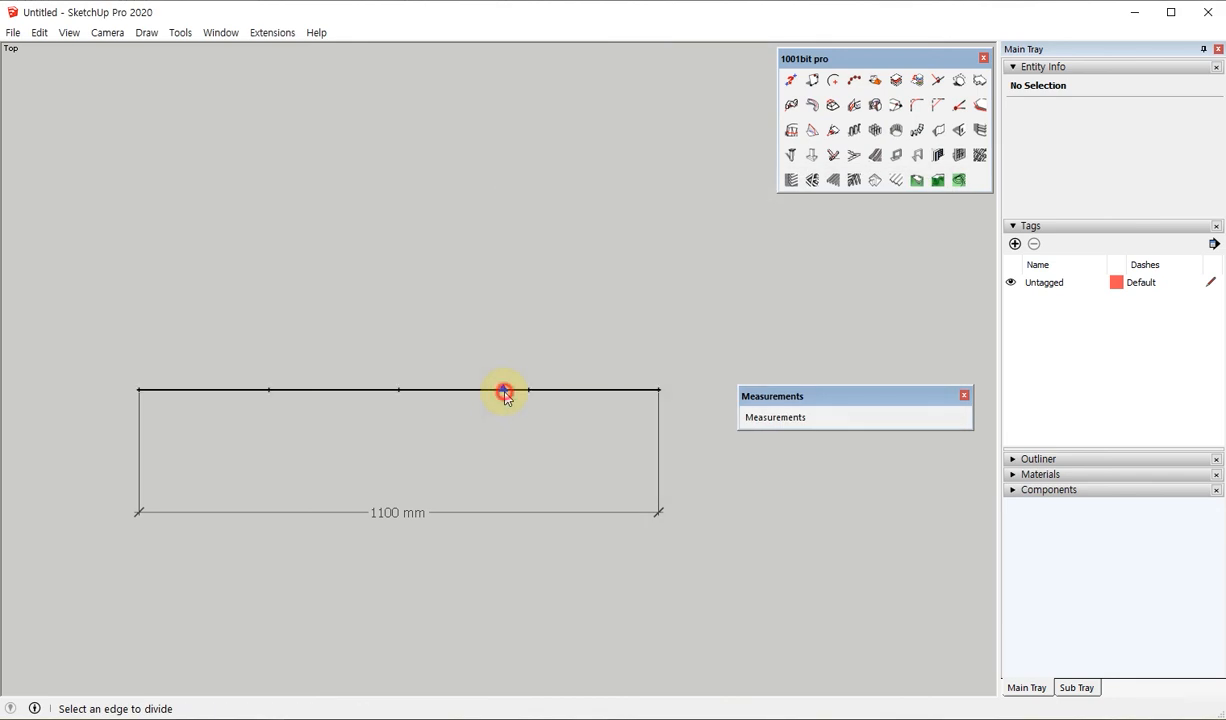
{"action": "left_click", "coordinate": [348, 381]}
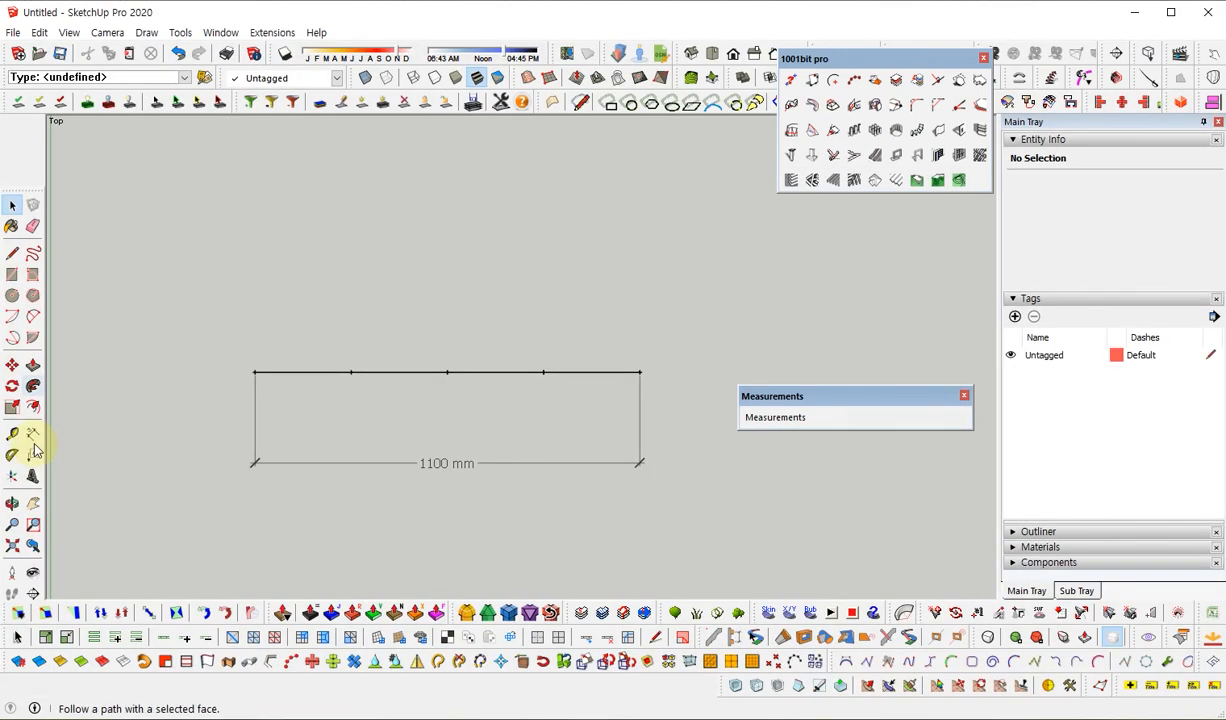
Step: Dimension the first and second segments from the line's left endpoint to its midpoint, placing both dimensions above the line
{"action": "left_click", "coordinate": [33, 433]}
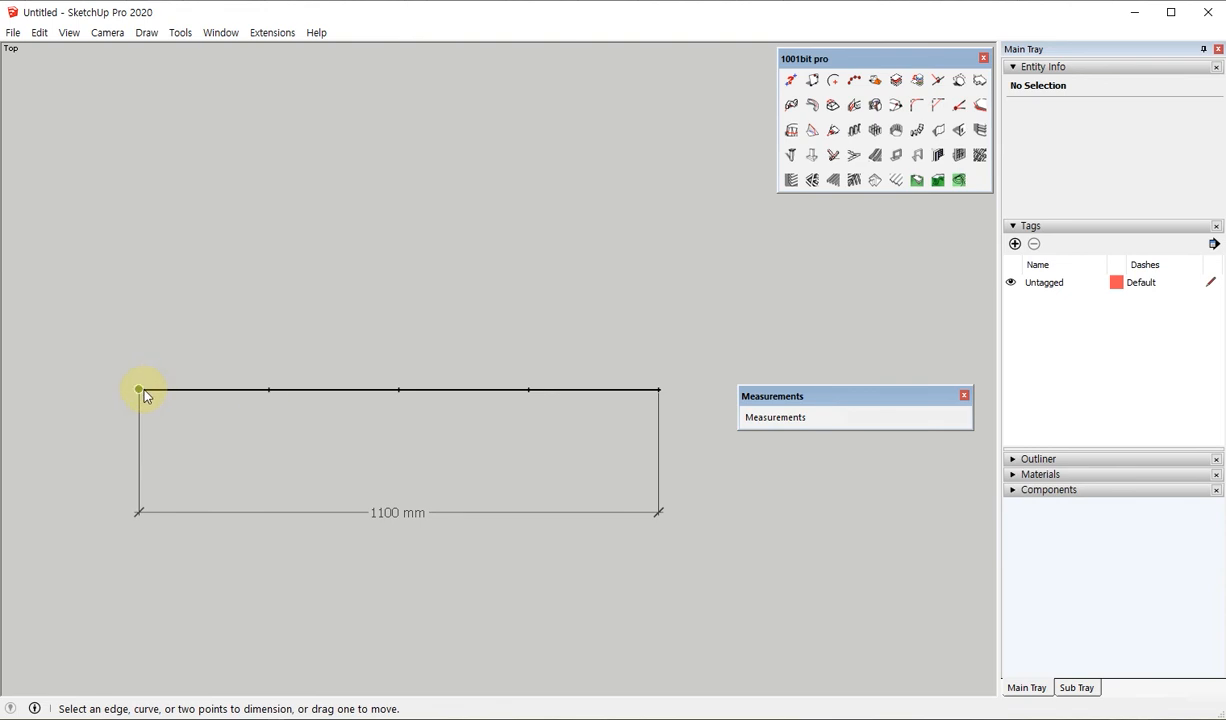
{"action": "left_click", "coordinate": [140, 390]}
{"action": "left_click", "coordinate": [269, 390]}
{"action": "left_click", "coordinate": [268, 346]}
{"action": "left_click", "coordinate": [270, 390]}
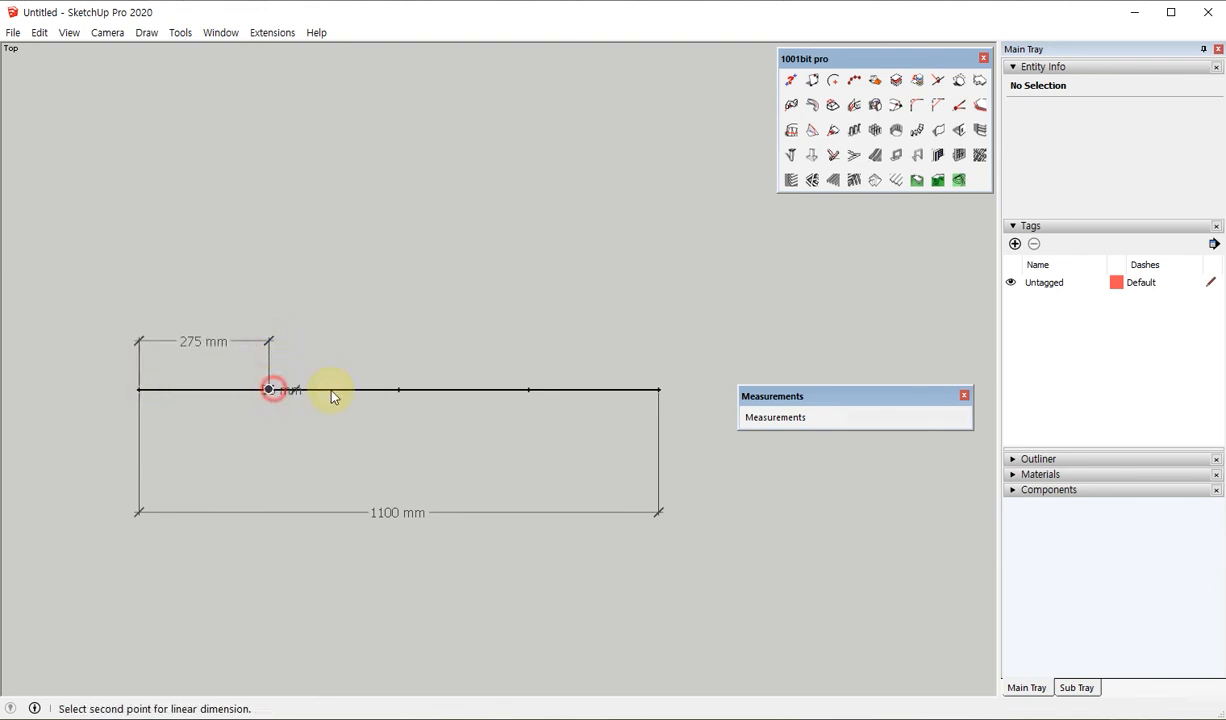
{"action": "left_click", "coordinate": [399, 390]}
{"action": "left_click", "coordinate": [400, 346]}
Step: Dimension the third and fourth segments from the line's midpoint to its right endpoint, level with the first two dimensions
{"action": "left_click", "coordinate": [399, 390]}
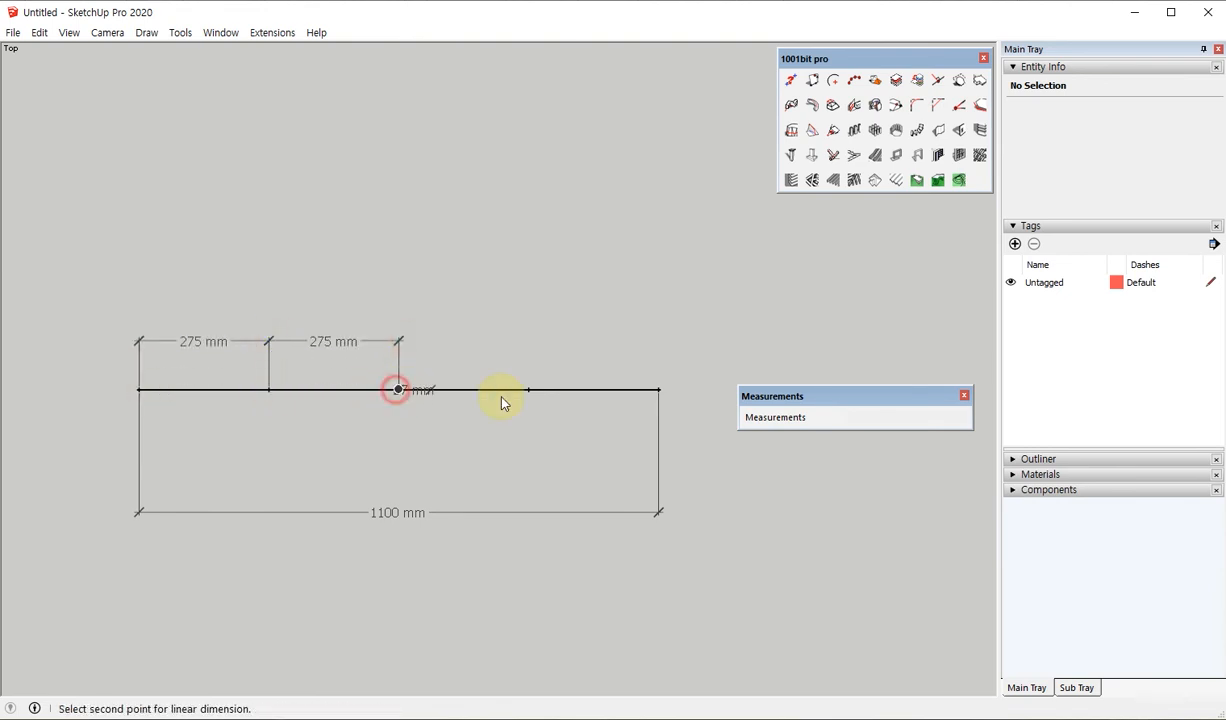
{"action": "left_click", "coordinate": [528, 390]}
{"action": "left_click", "coordinate": [532, 346]}
{"action": "left_click", "coordinate": [528, 390]}
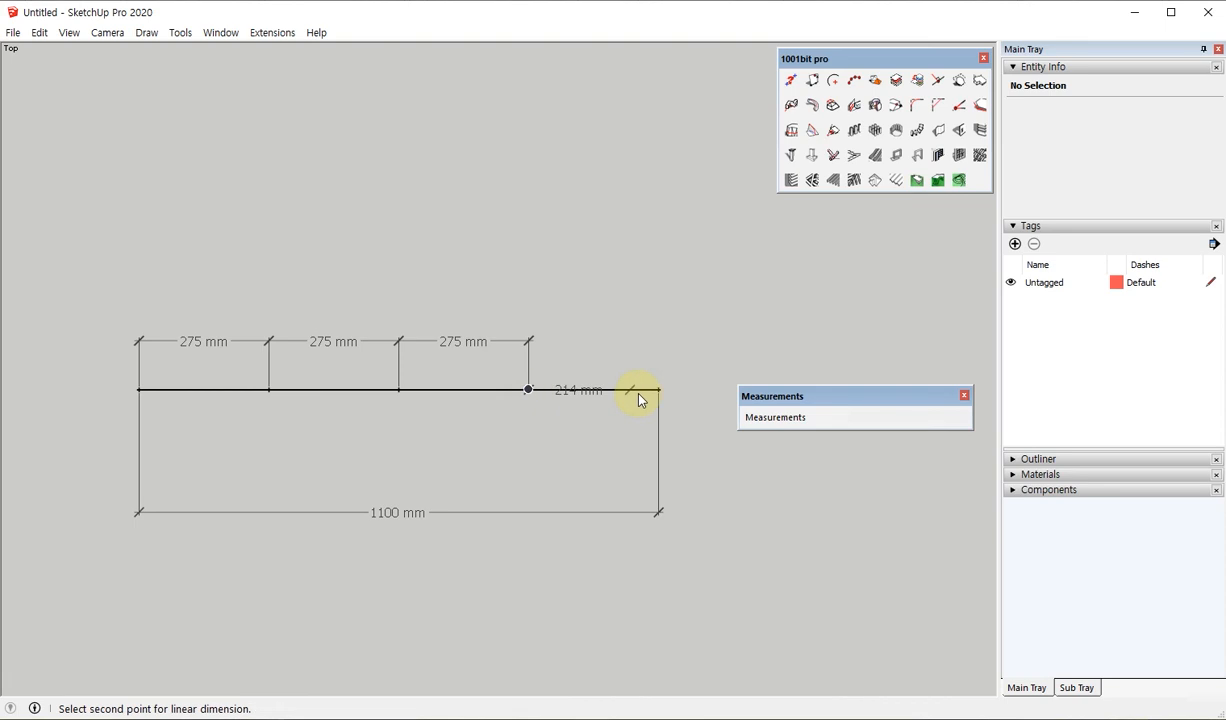
{"action": "left_click", "coordinate": [659, 390]}
{"action": "left_click", "coordinate": [662, 347]}
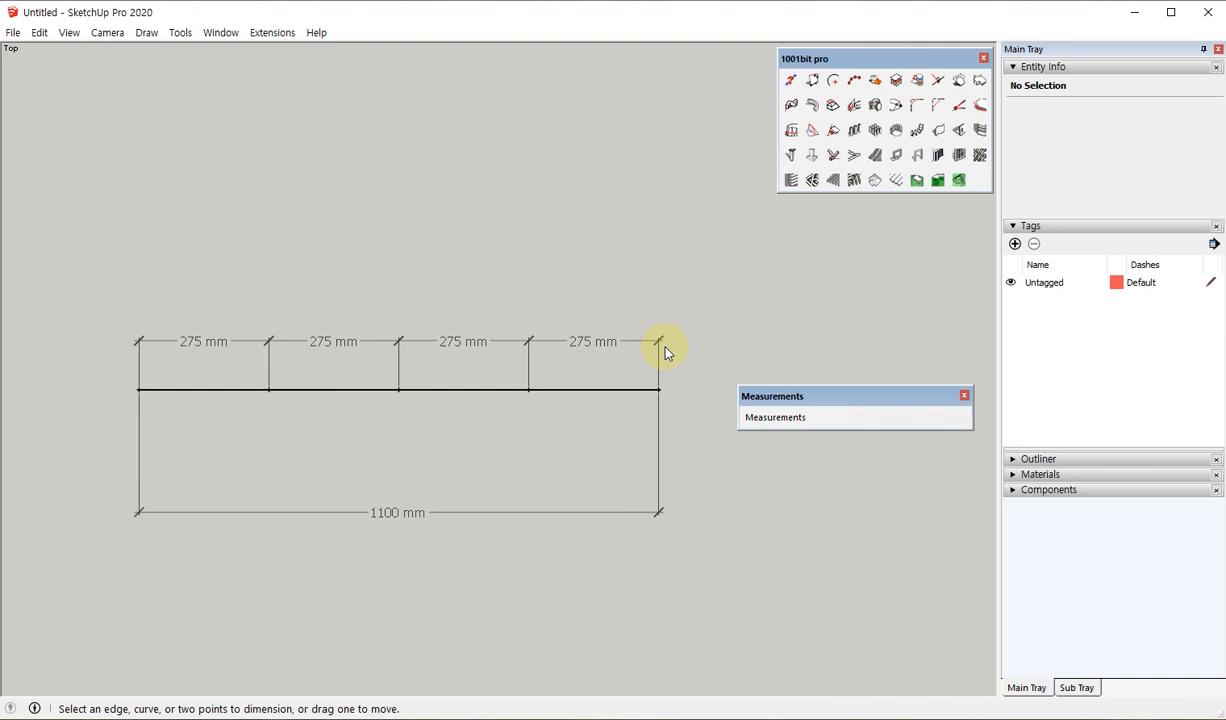
Step: Draw a horizontal line about 596 mm long above the dimensioned line
{"action": "scroll", "coordinate": [666, 352], "scroll_direction": "up", "scroll_amount": 2}
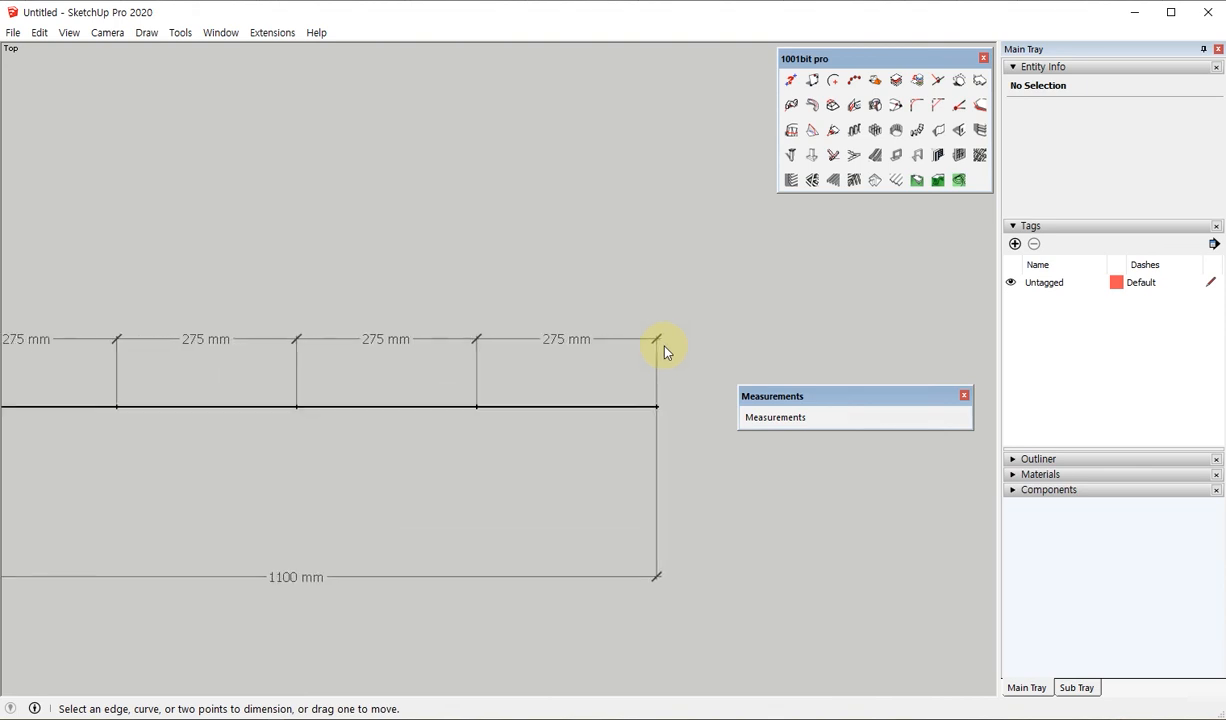
{"action": "scroll", "coordinate": [666, 352], "scroll_direction": "down", "scroll_amount": 1}
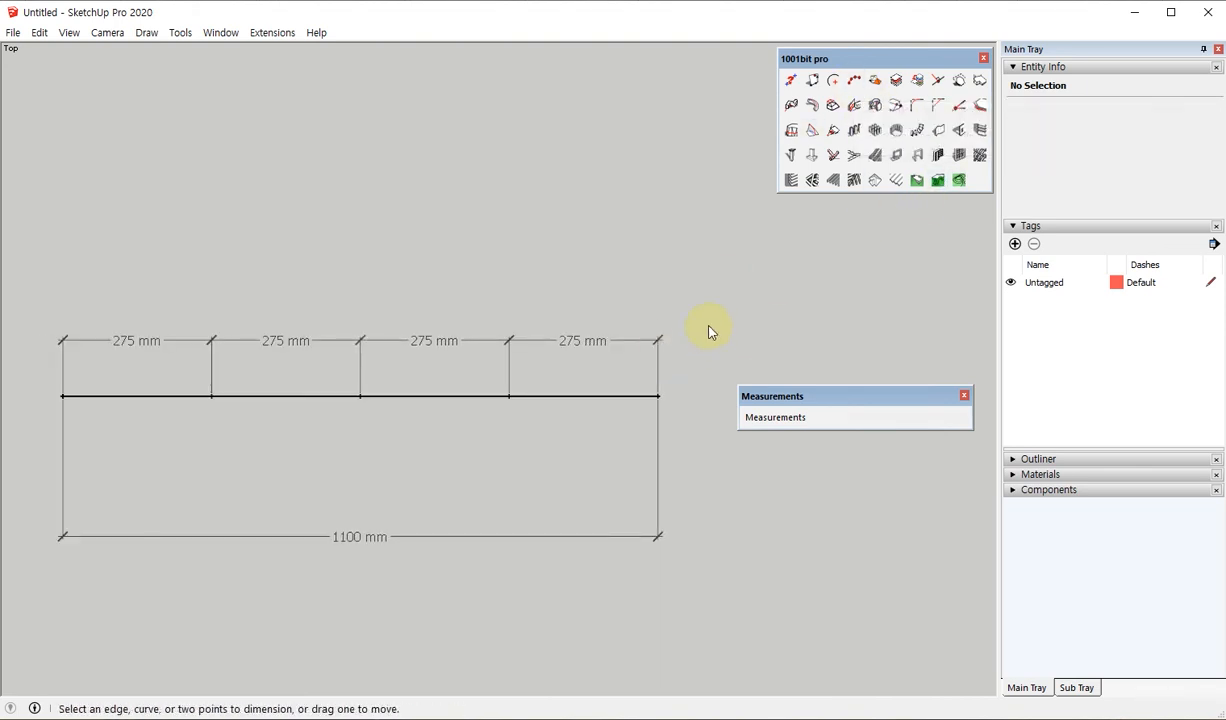
{"action": "key", "text": "l"}
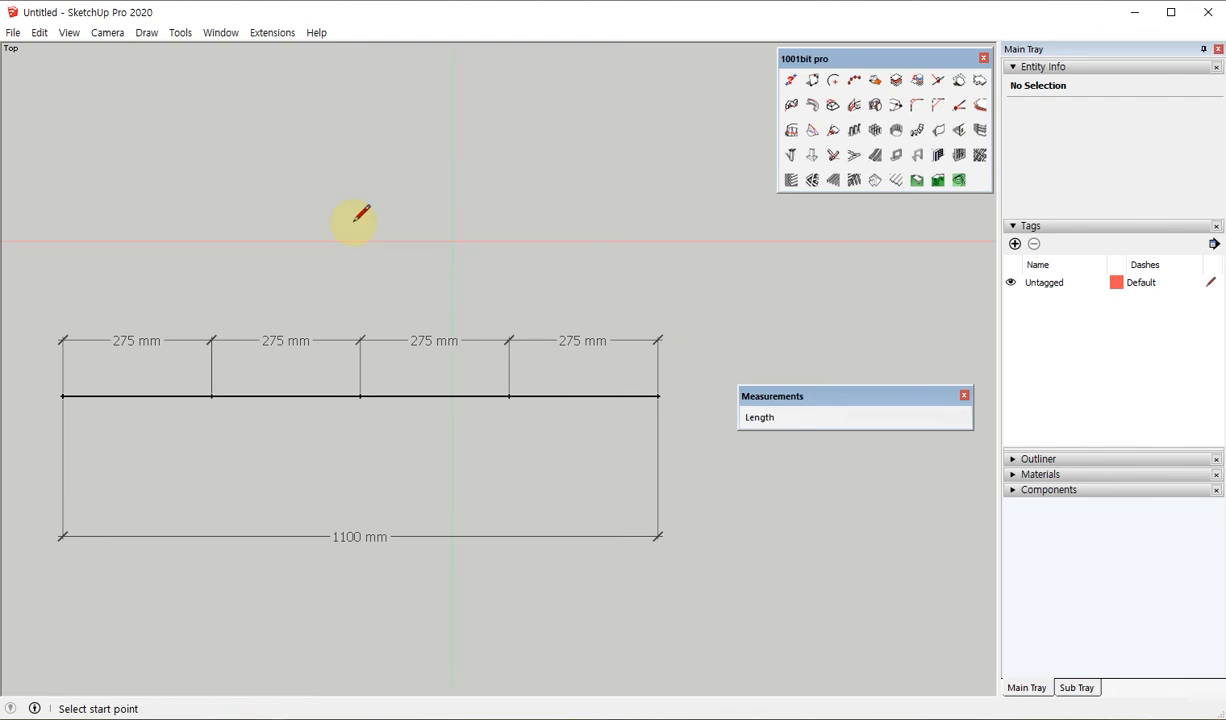
{"action": "left_click", "coordinate": [335, 222]}
{"action": "left_click", "coordinate": [666, 222]}
{"action": "key", "text": "space"}
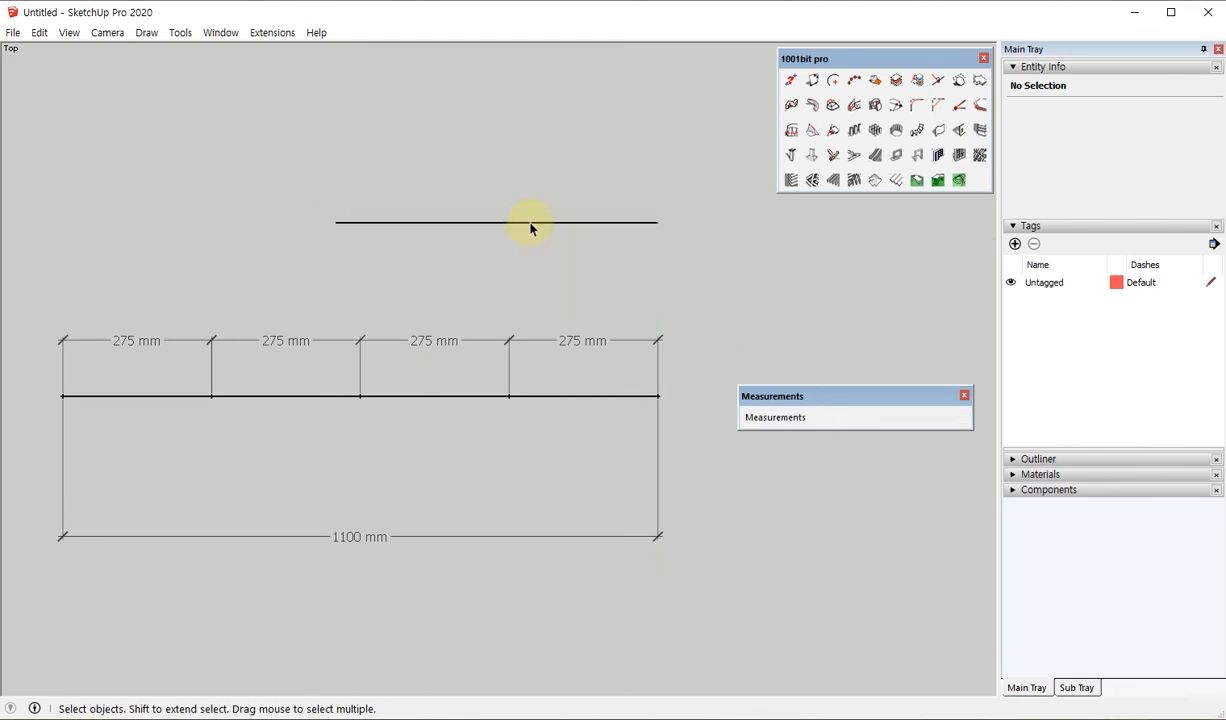
Step: Try to divide the new upper line into 5 equal segments with SketchUp's built-in Divide command
{"action": "right_click", "coordinate": [529, 223]}
{"action": "key", "text": "d"}
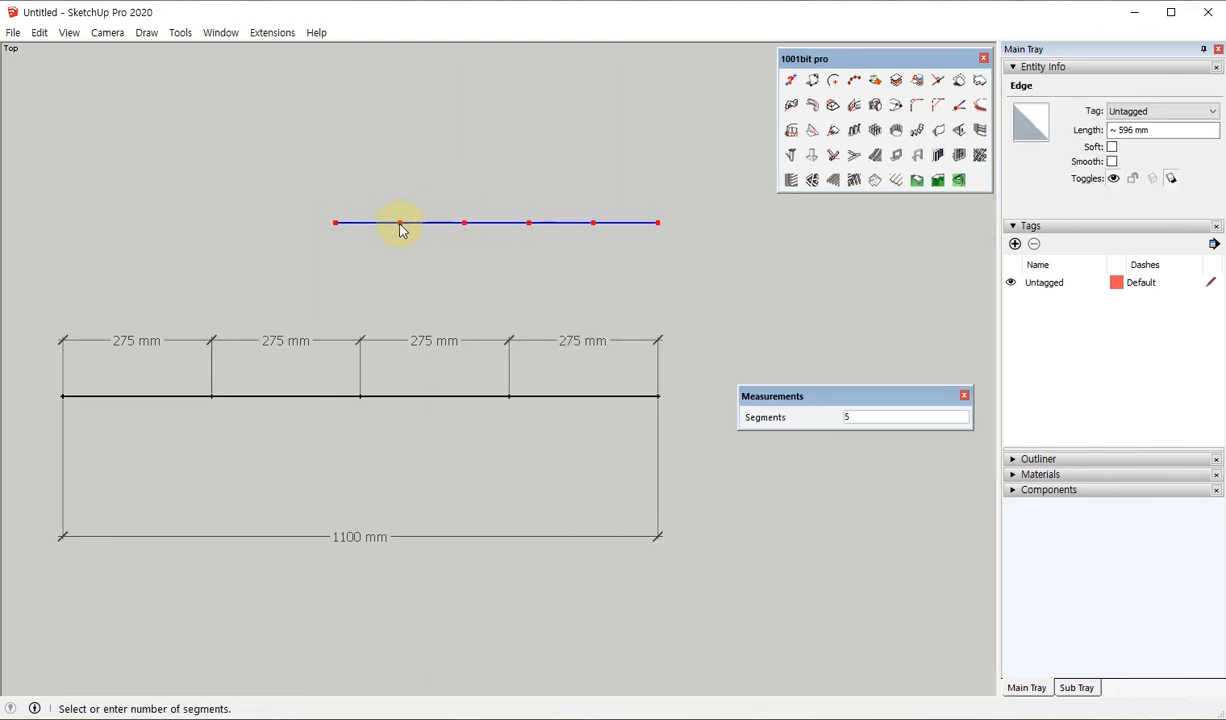
{"action": "middle_click", "coordinate": [478, 239]}
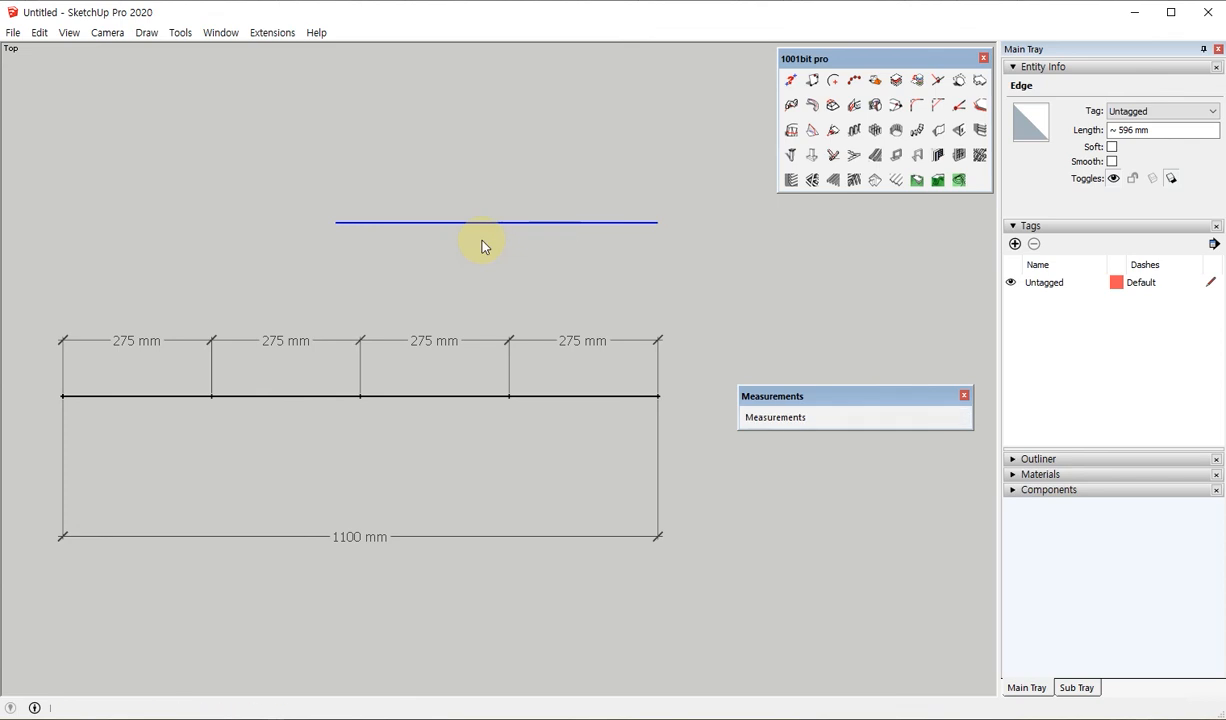